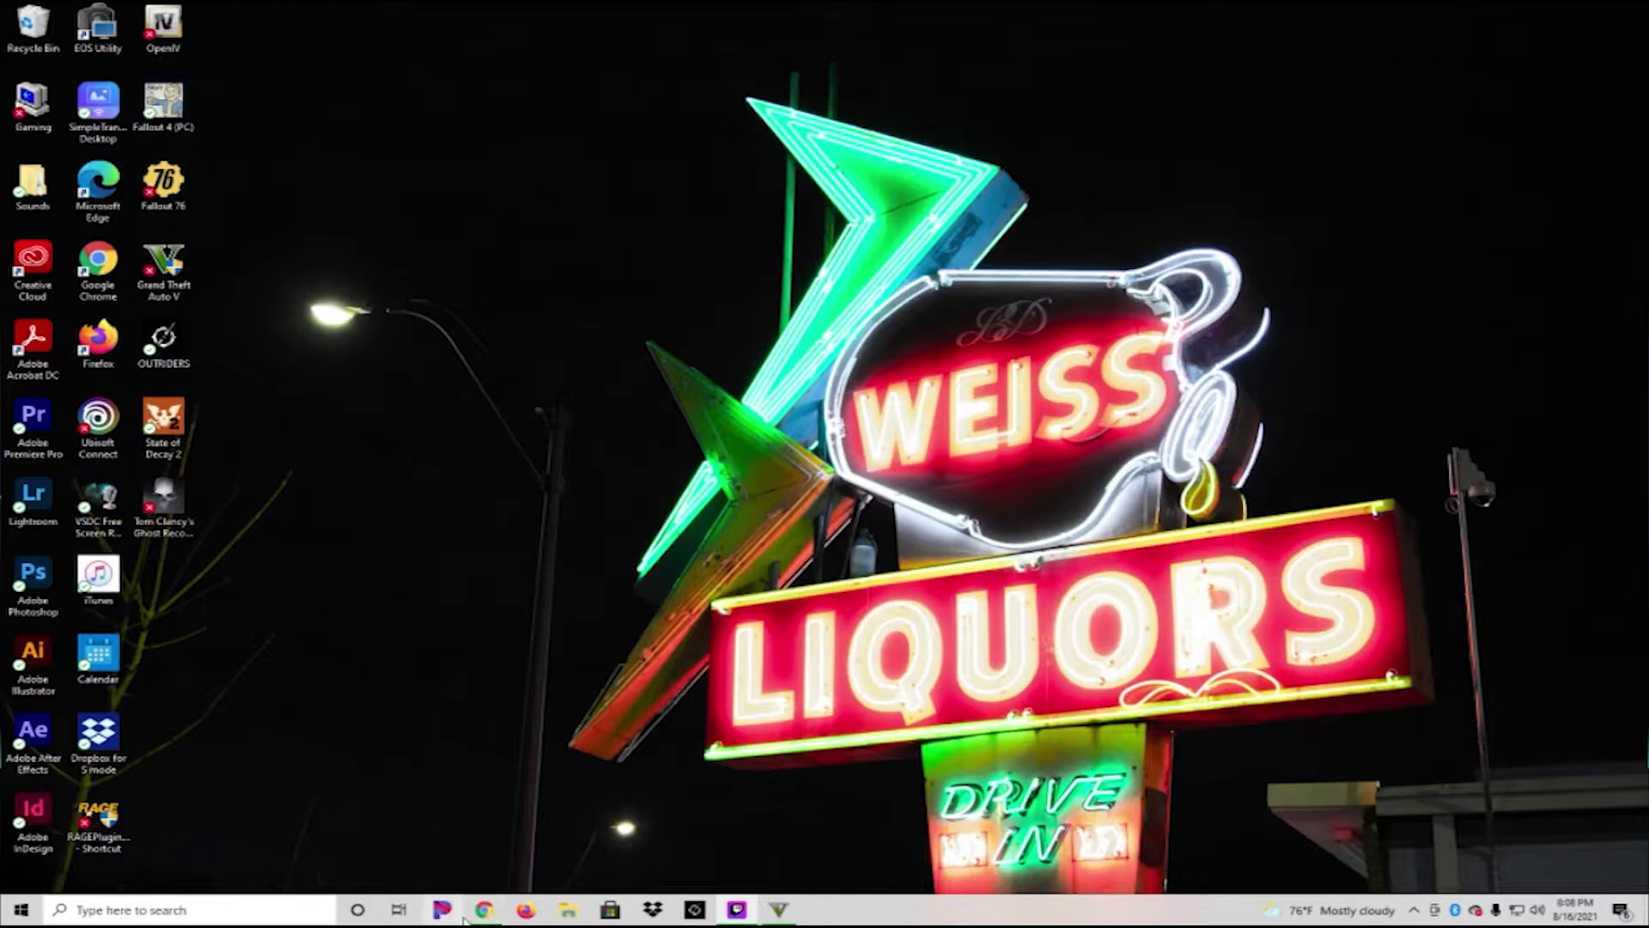
Switch back to the running Grand Theft Auto V game from the taskbar
{"action": "mouse_move", "coordinate": [489, 910]}
{"action": "mouse_move", "coordinate": [780, 914]}
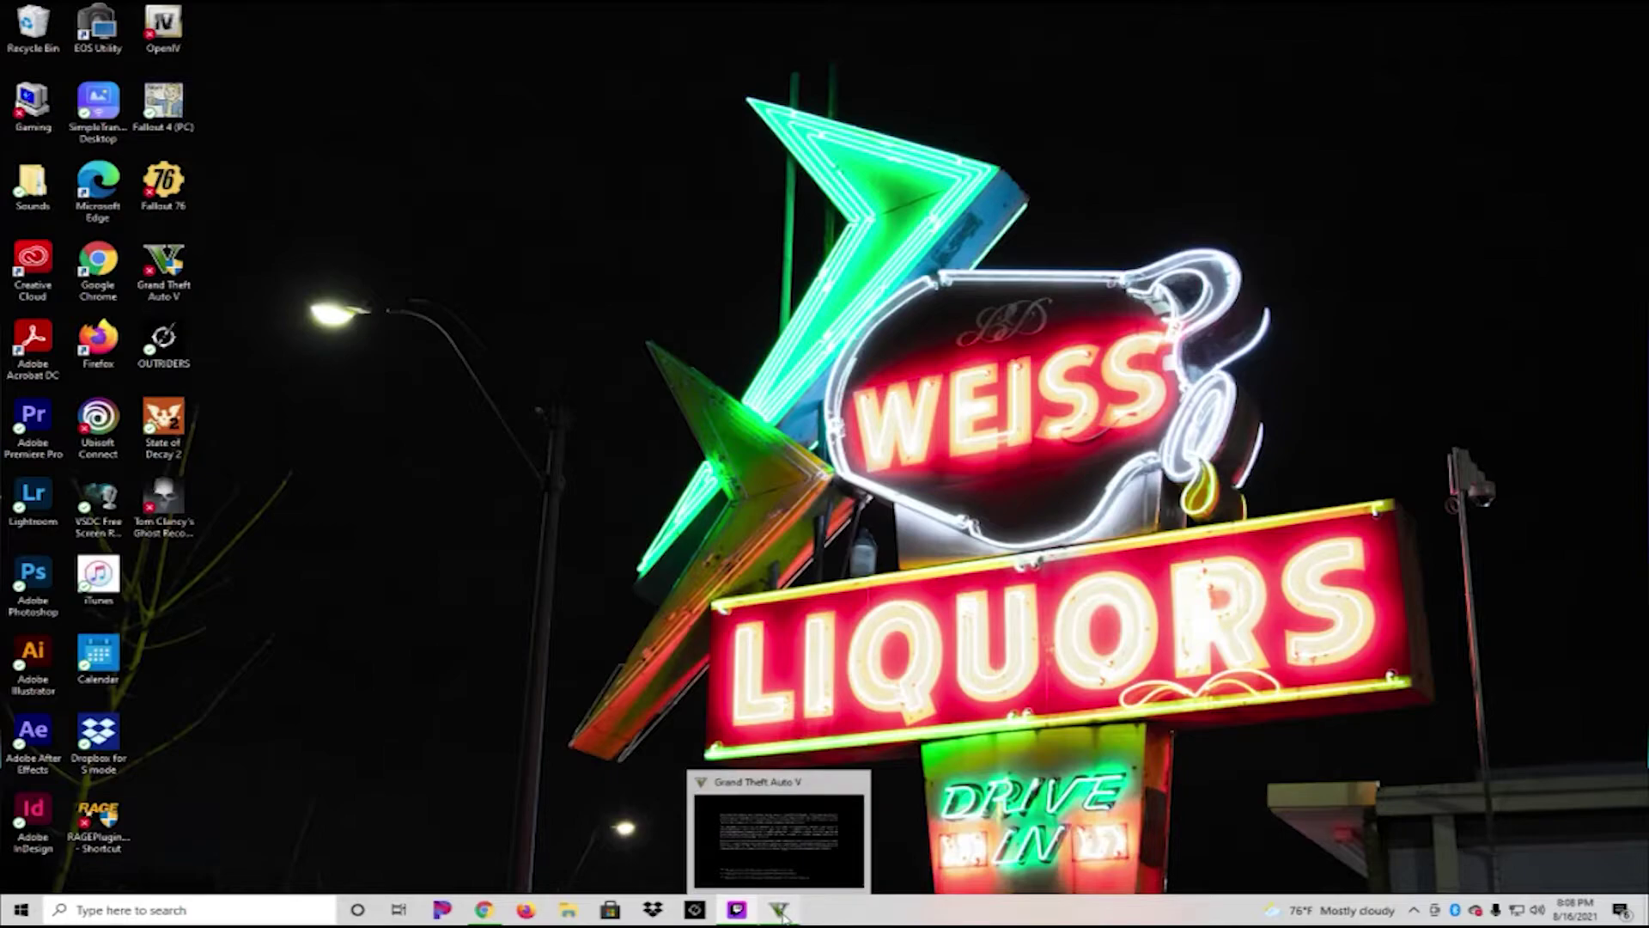
{"action": "left_click", "coordinate": [780, 912]}
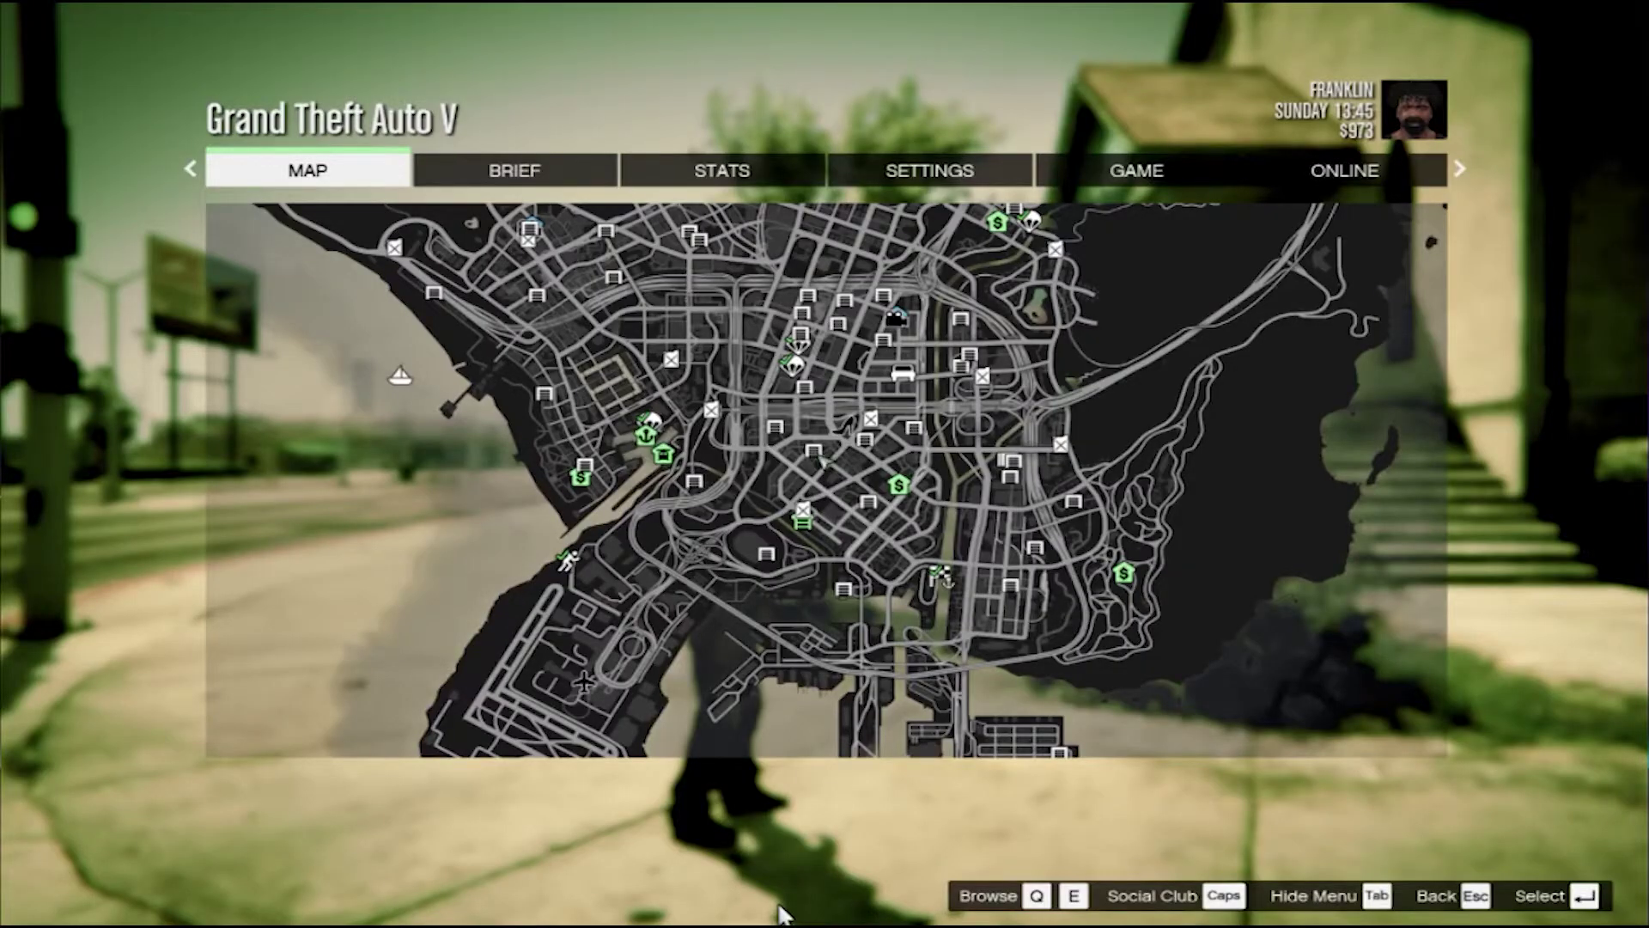
Resume play, walk Franklin toward the camera and draw the assault rifle to check it
{"action": "key", "text": "Escape"}
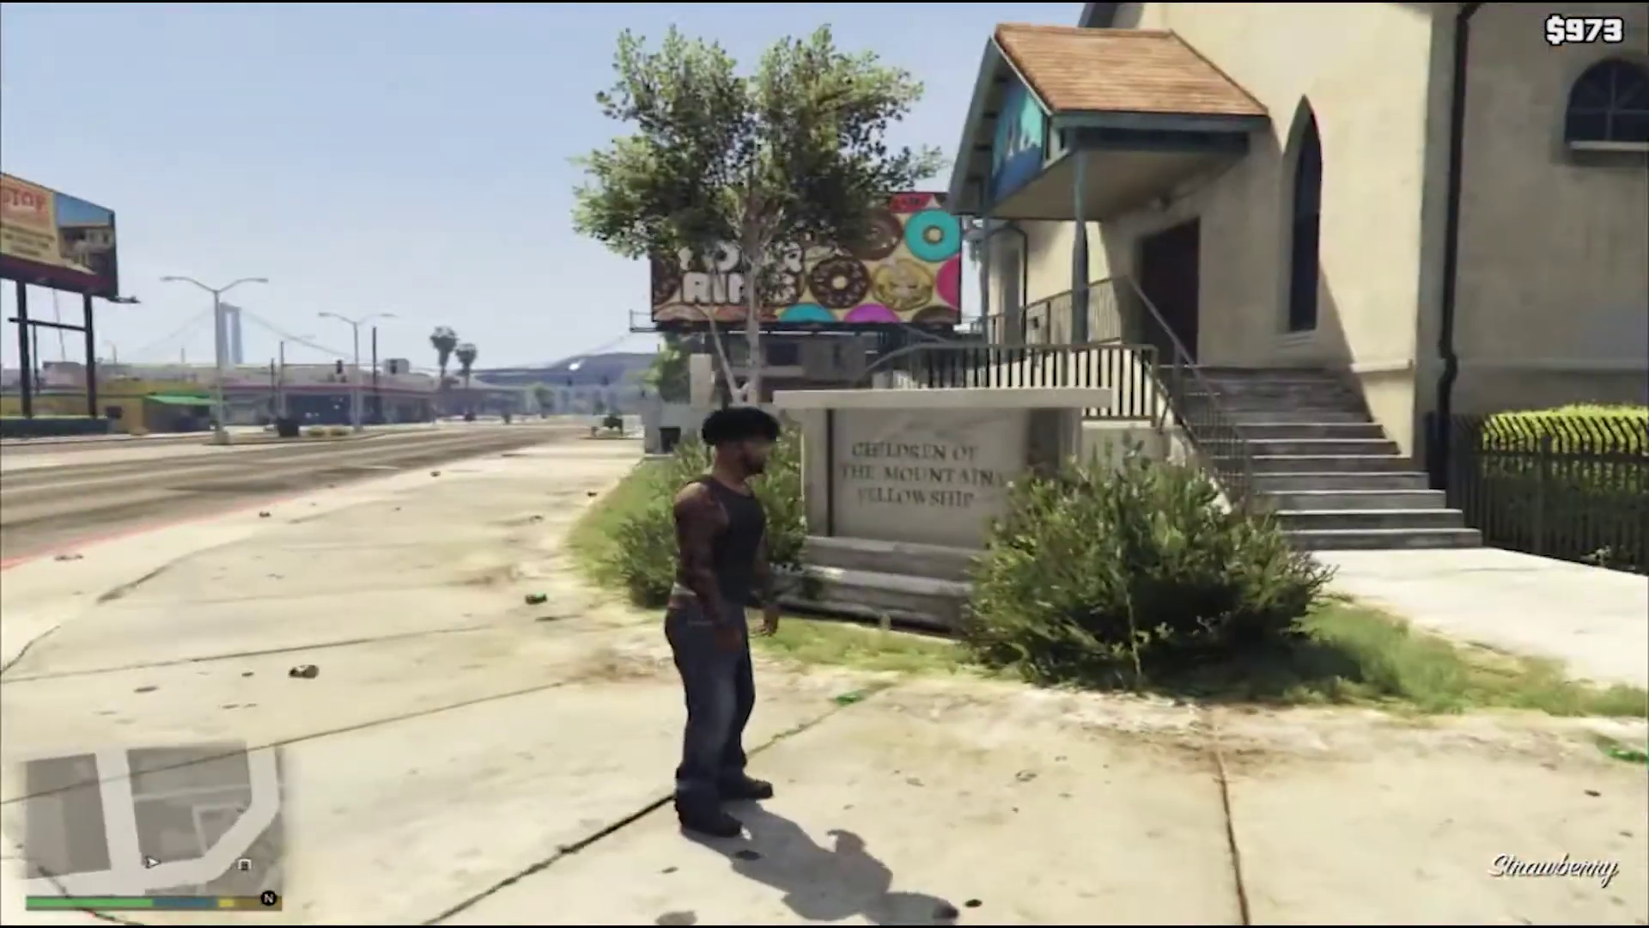
{"action": "key", "text": "s"}
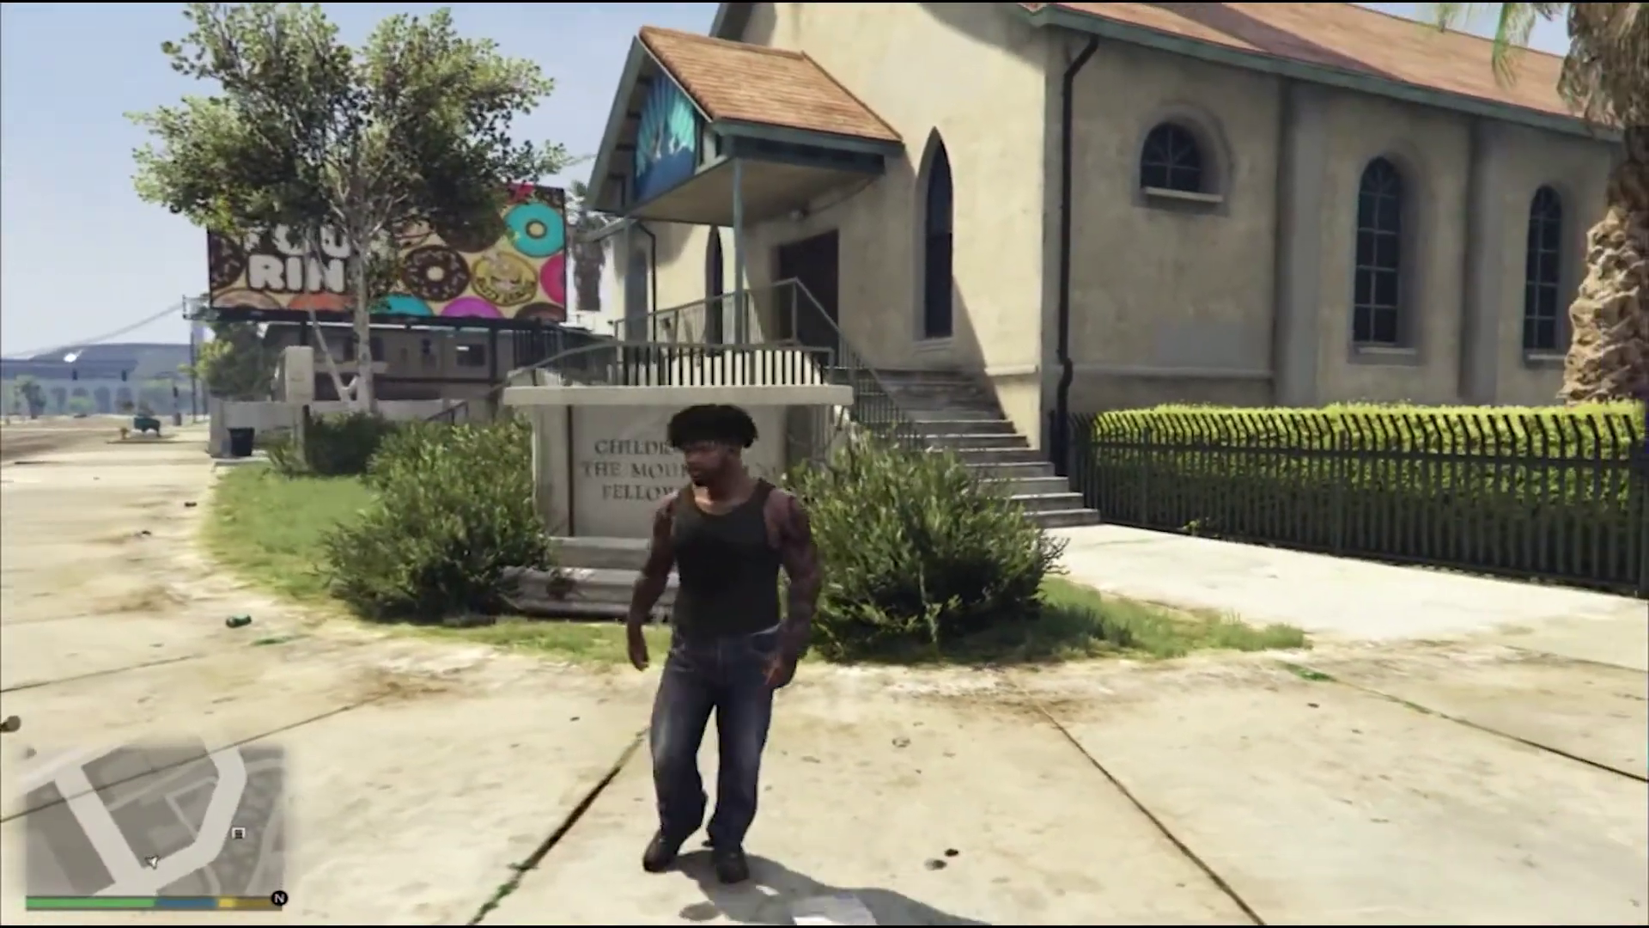
{"action": "key", "text": "s"}
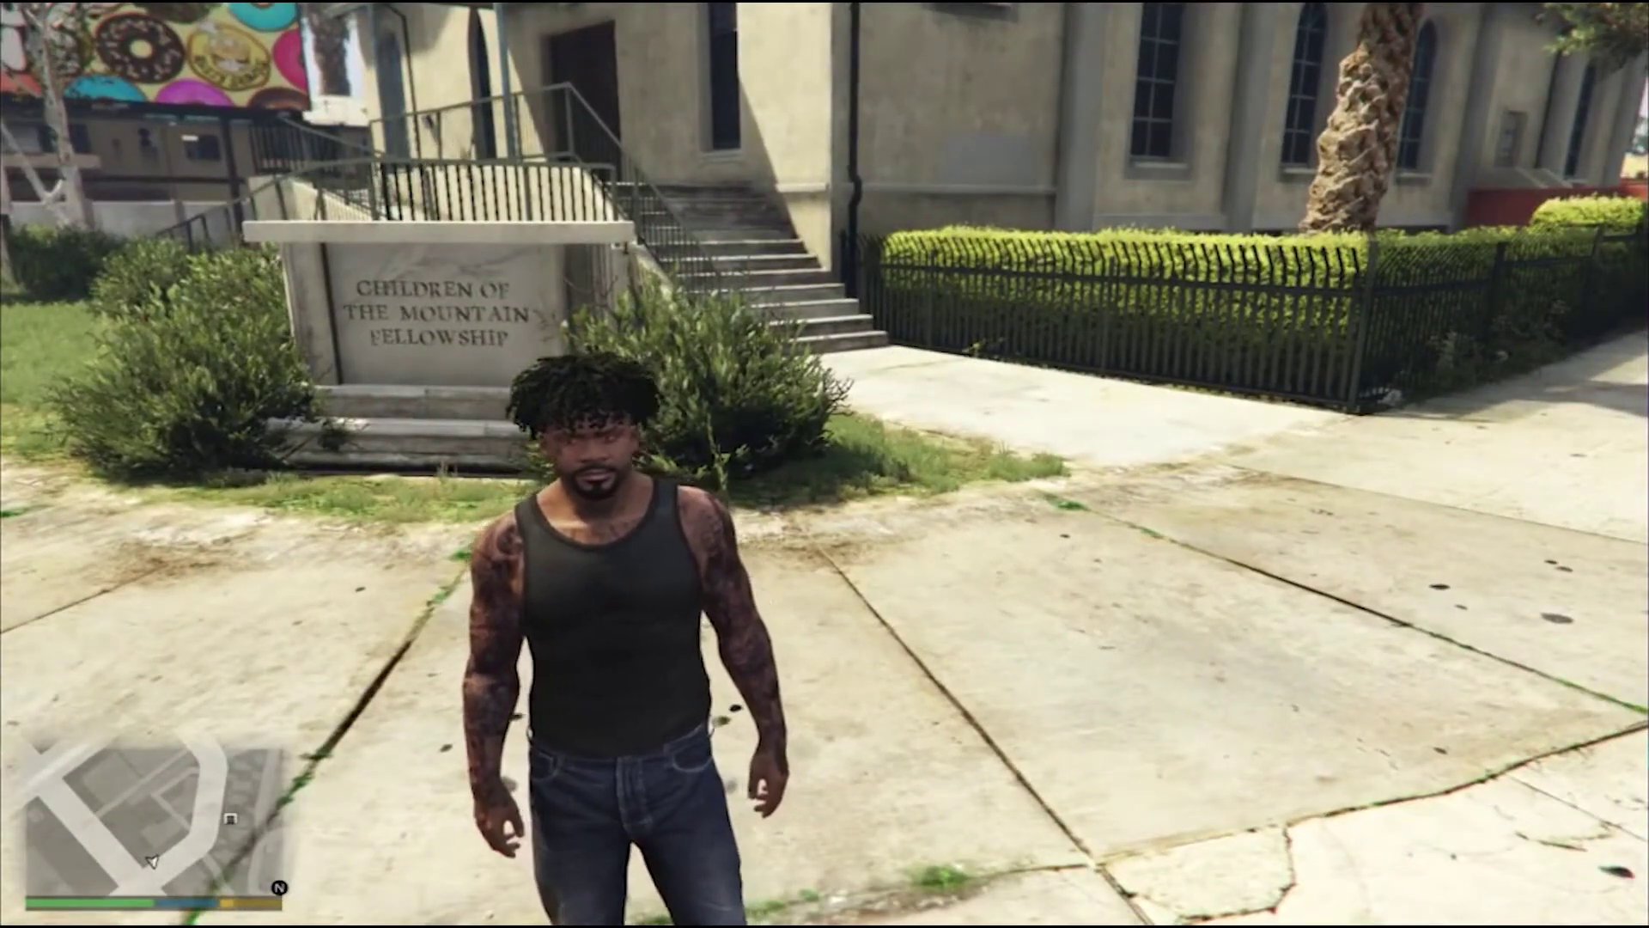
{"action": "key", "text": "Tab"}
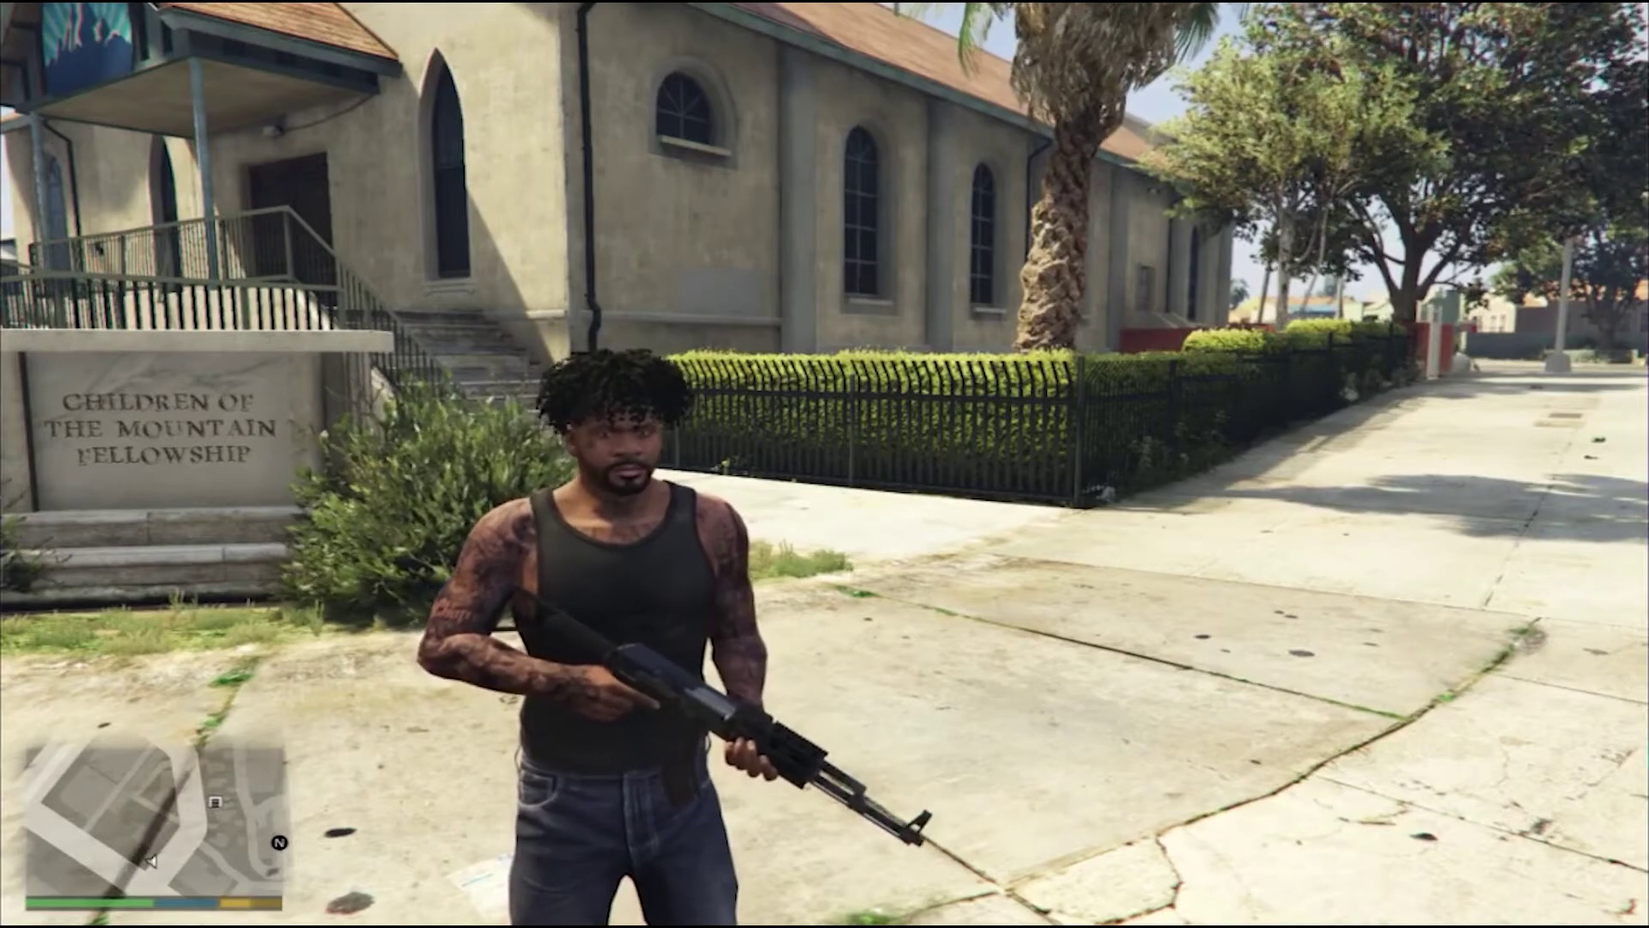
Bring up the GAME menu's Exit Game confirmation for exiting to Windows
{"action": "key", "text": "Escape"}
{"action": "key", "text": "q"}
{"action": "key", "text": "q"}
{"action": "key", "text": "q"}
{"action": "key", "text": "q"}
{"action": "key", "text": "q"}
{"action": "key", "text": "q"}
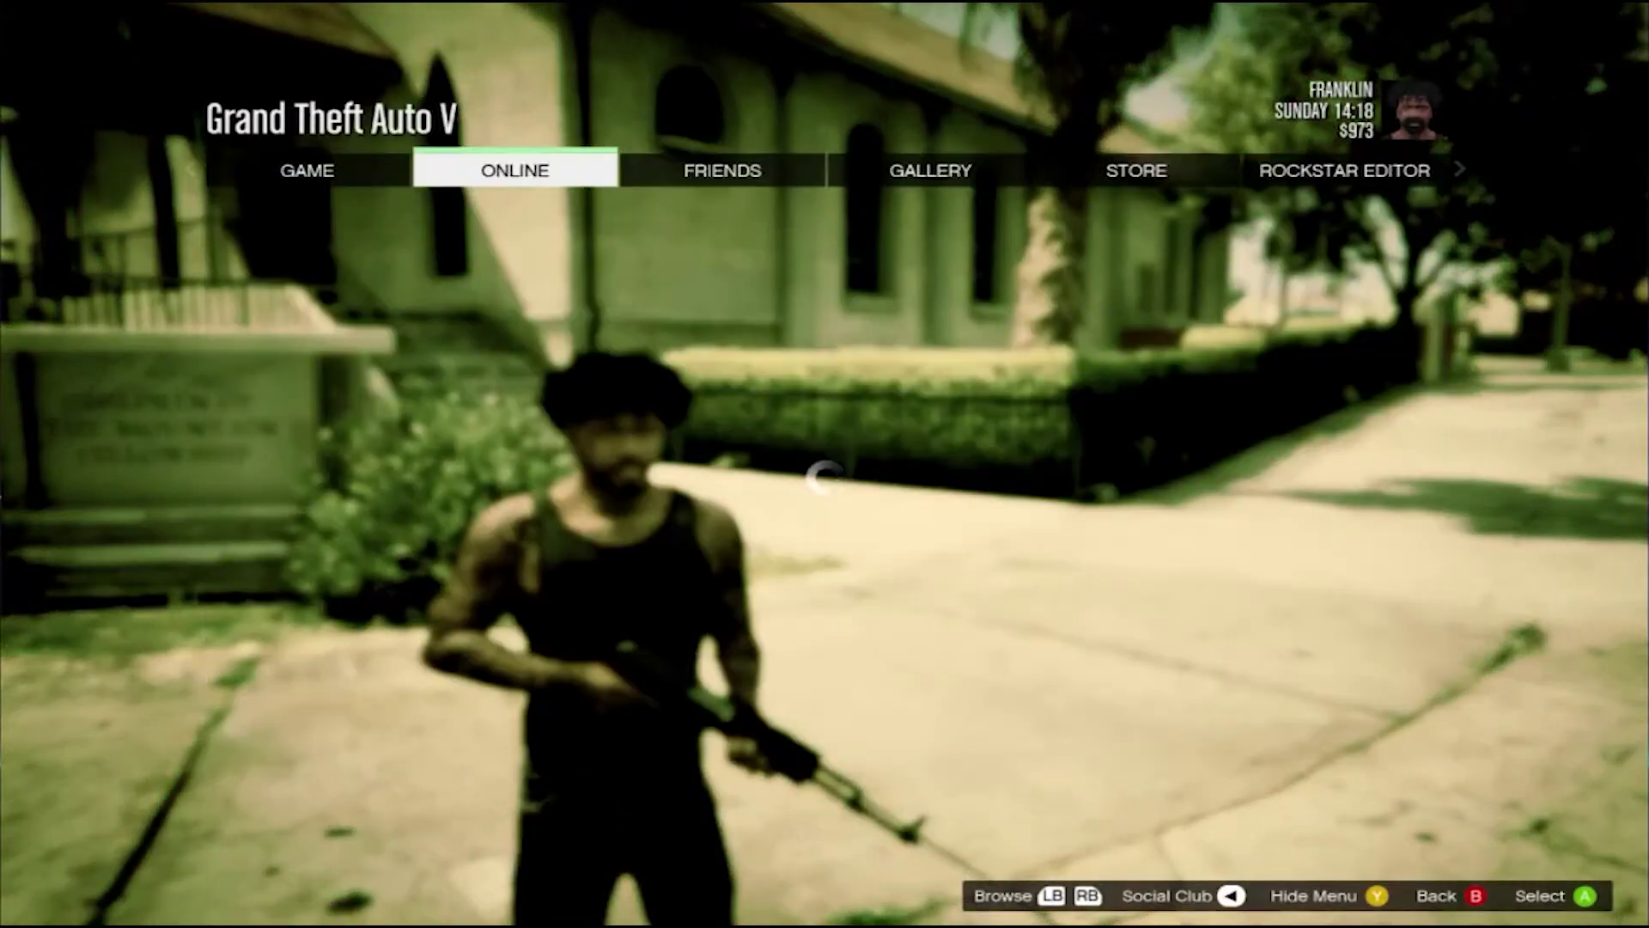
{"action": "key", "text": "Return"}
{"action": "key", "text": "Down"}
{"action": "key", "text": "Down"}
{"action": "key", "text": "Down"}
{"action": "key", "text": "Down"}
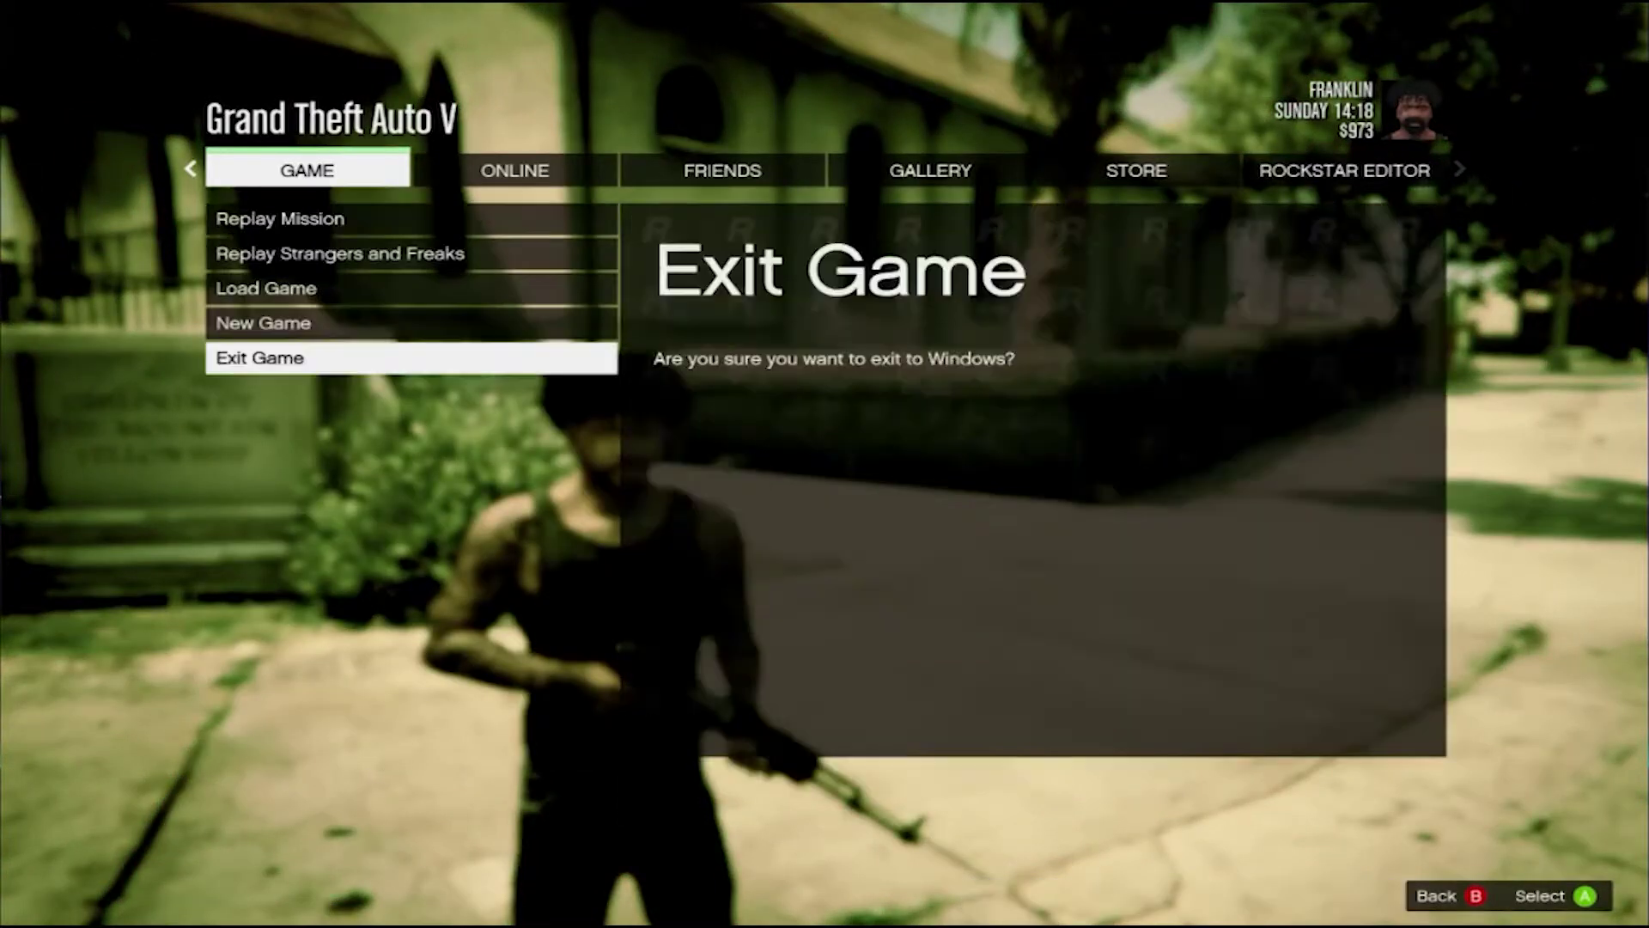
{"action": "key", "text": "Return"}
{"action": "key", "text": "Return"}
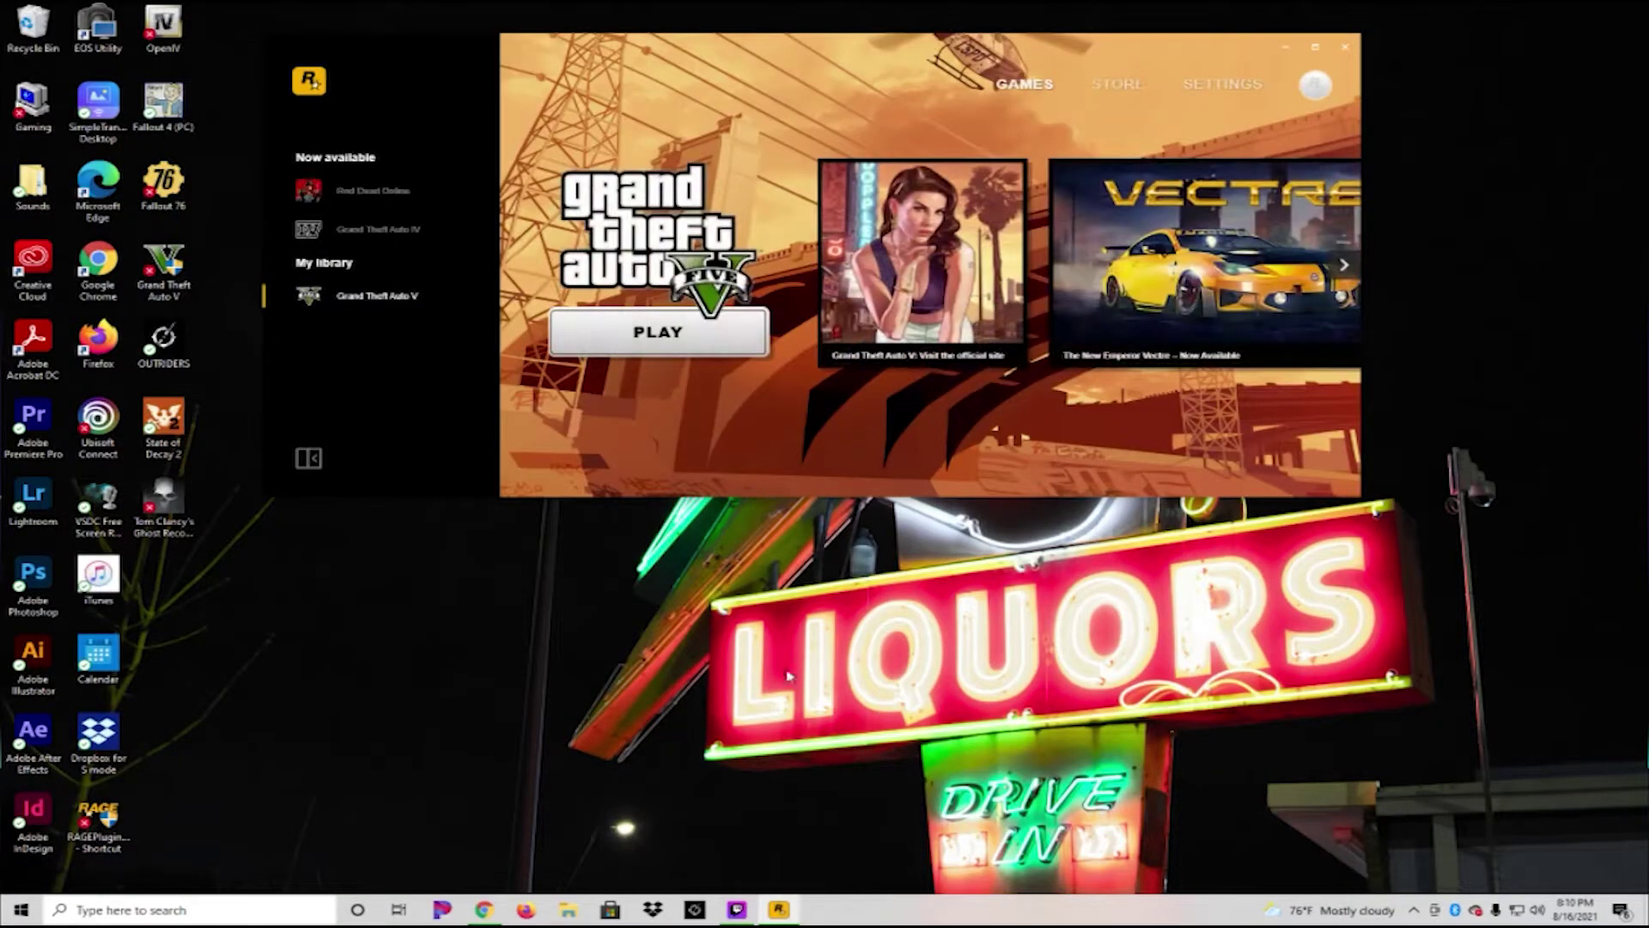
Close the Rockstar Games Launcher and maximize Chrome showing the AK-47 [Animated] mod page
{"action": "left_click", "coordinate": [1342, 47]}
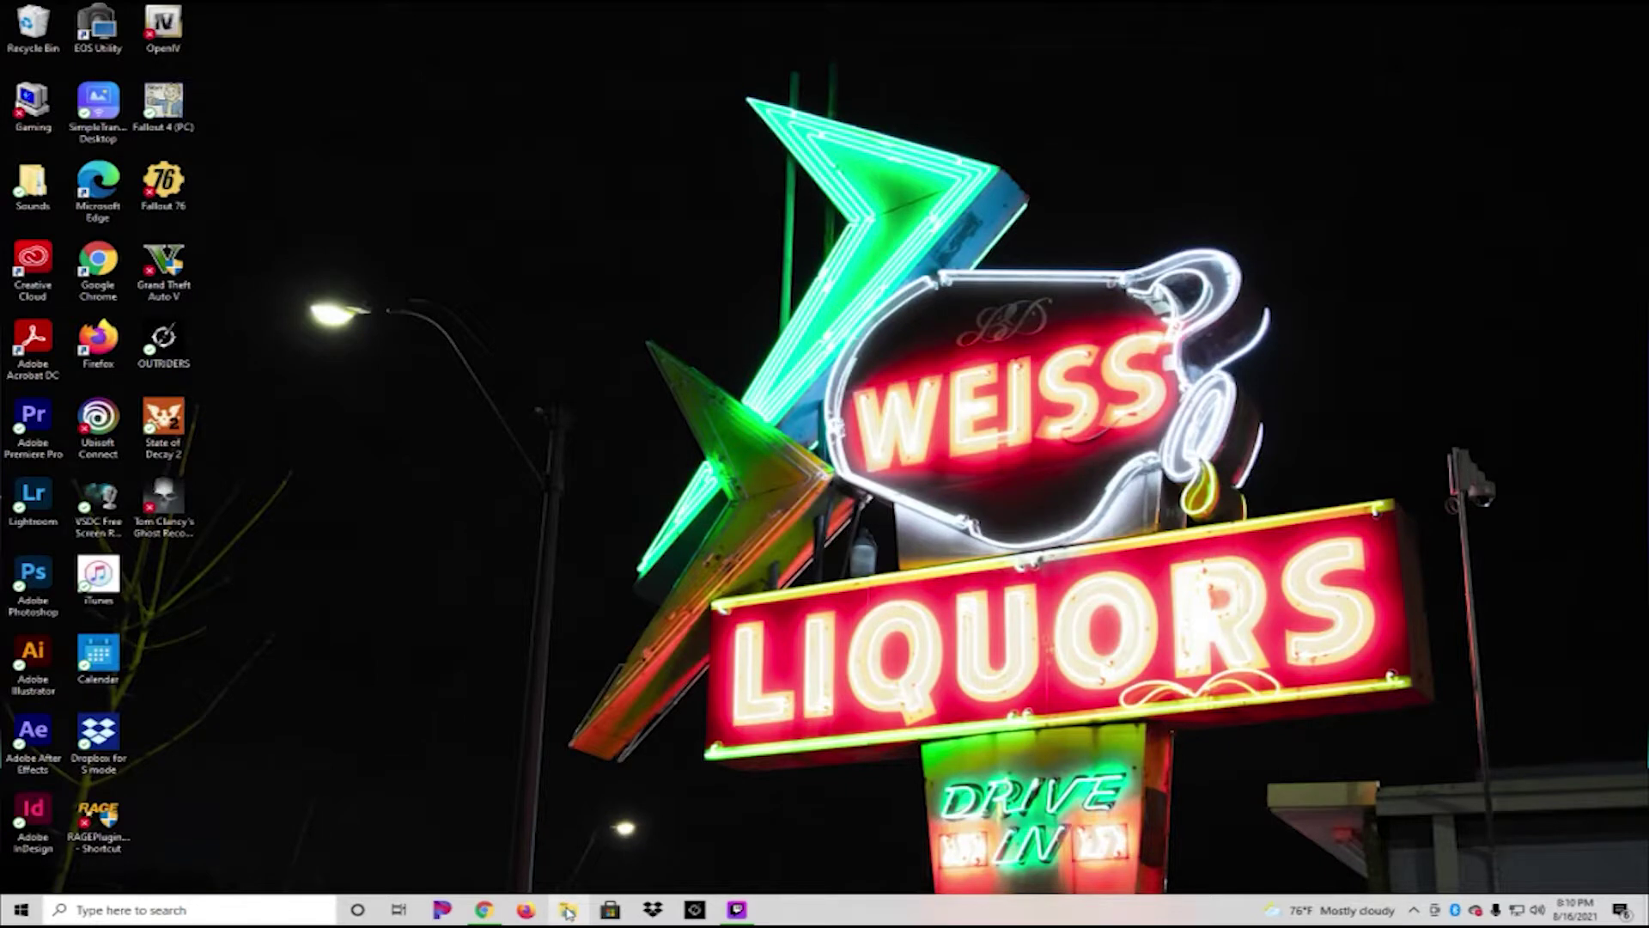
{"action": "mouse_move", "coordinate": [486, 914]}
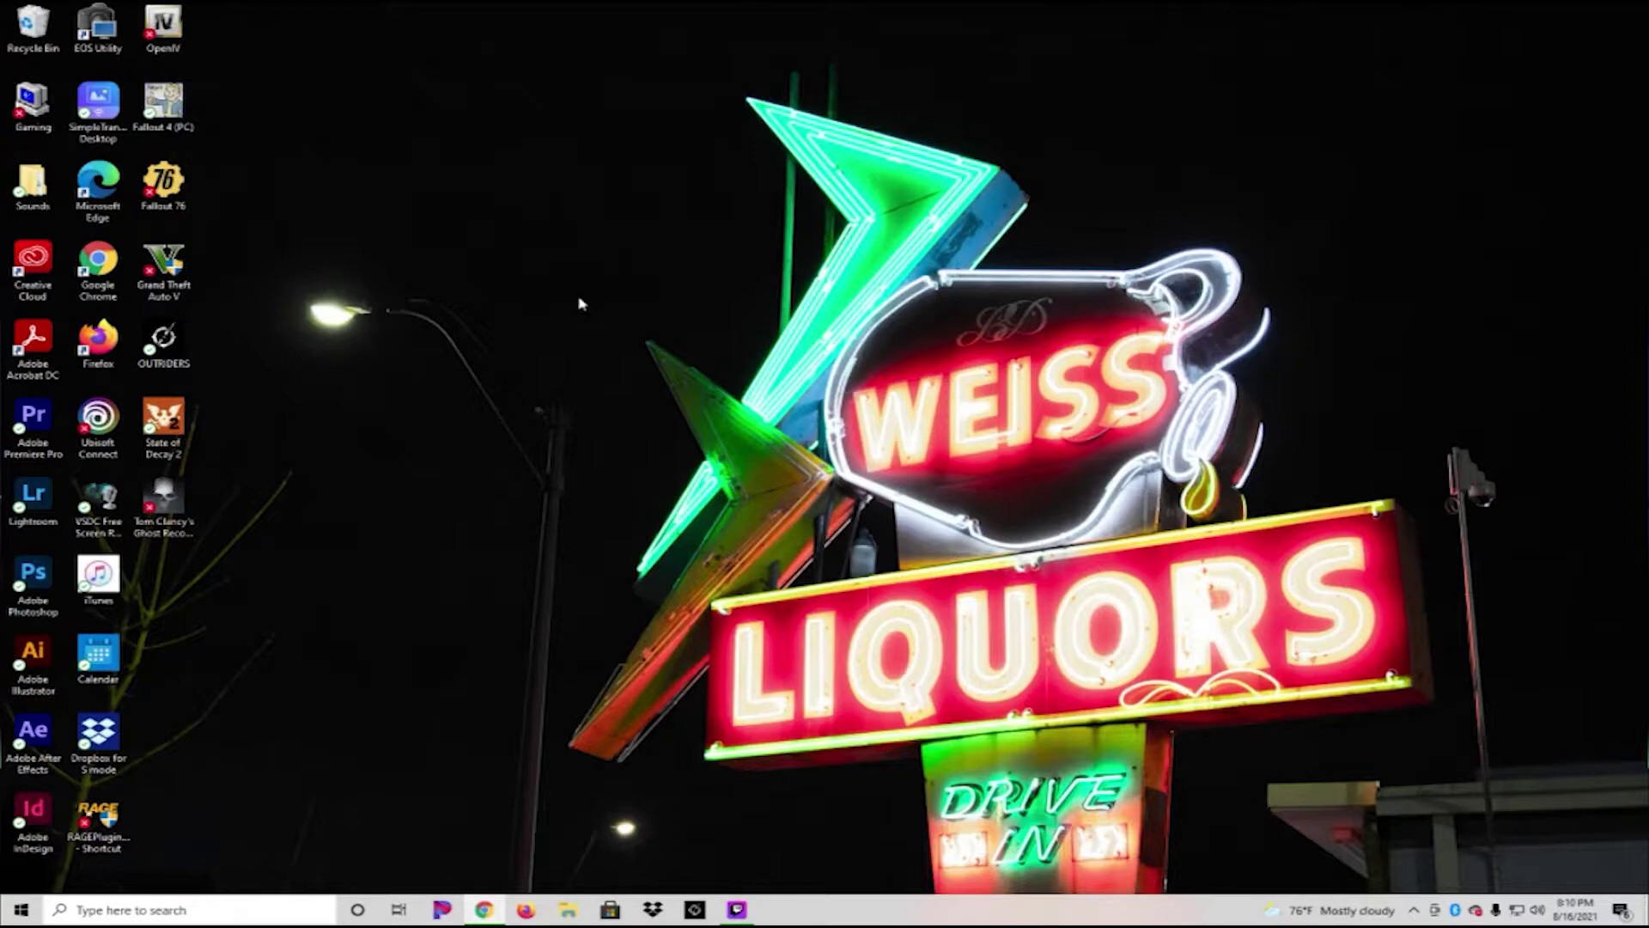
{"action": "left_click_drag", "start_coordinate": [906, 2], "coordinate": [917, 0]}
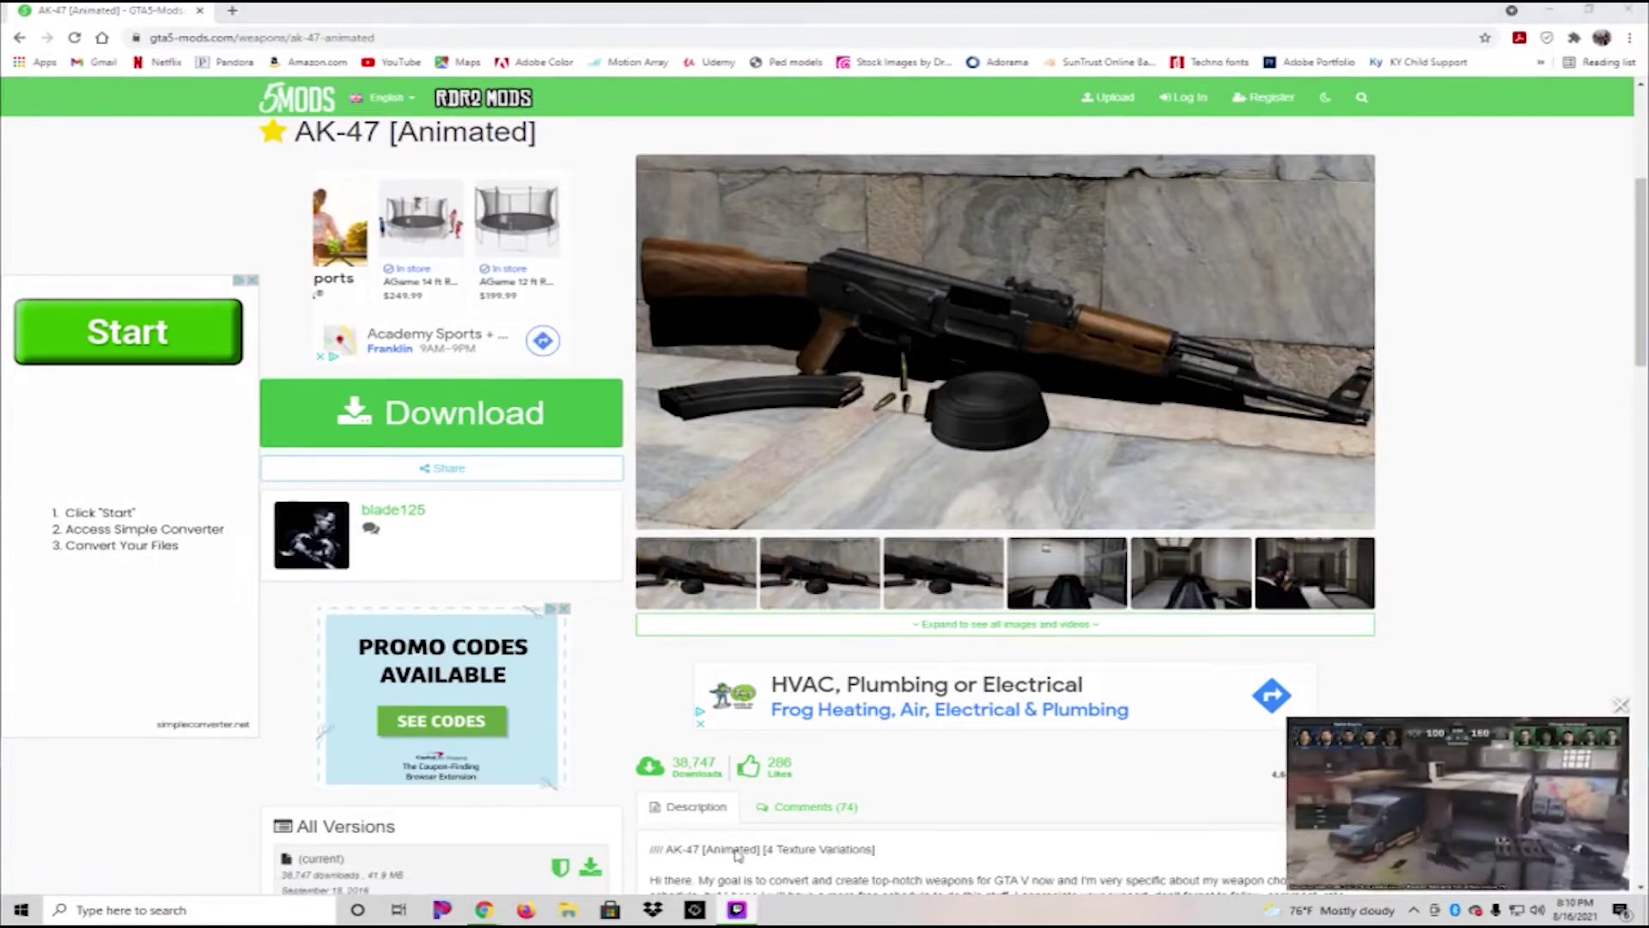
Scroll through the AK-47 [Animated] mod page, then minimize Chrome to the desktop
{"action": "scroll", "coordinate": [741, 222], "scroll_direction": "up", "scroll_amount": 3}
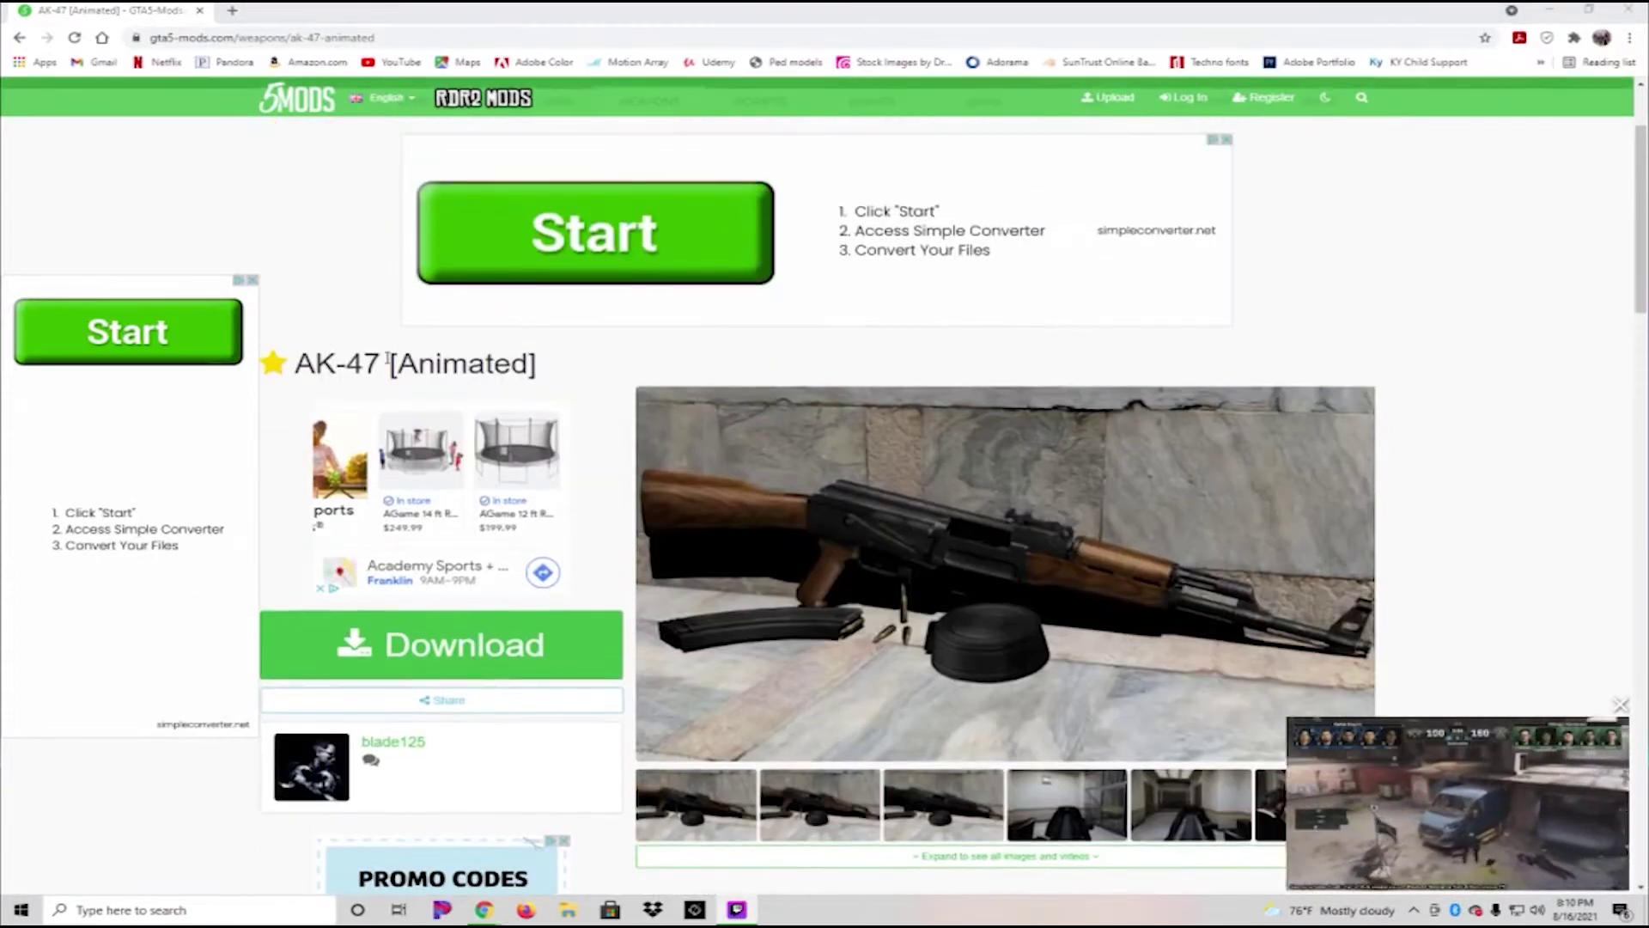
{"action": "scroll", "coordinate": [387, 359], "scroll_direction": "down", "scroll_amount": 1}
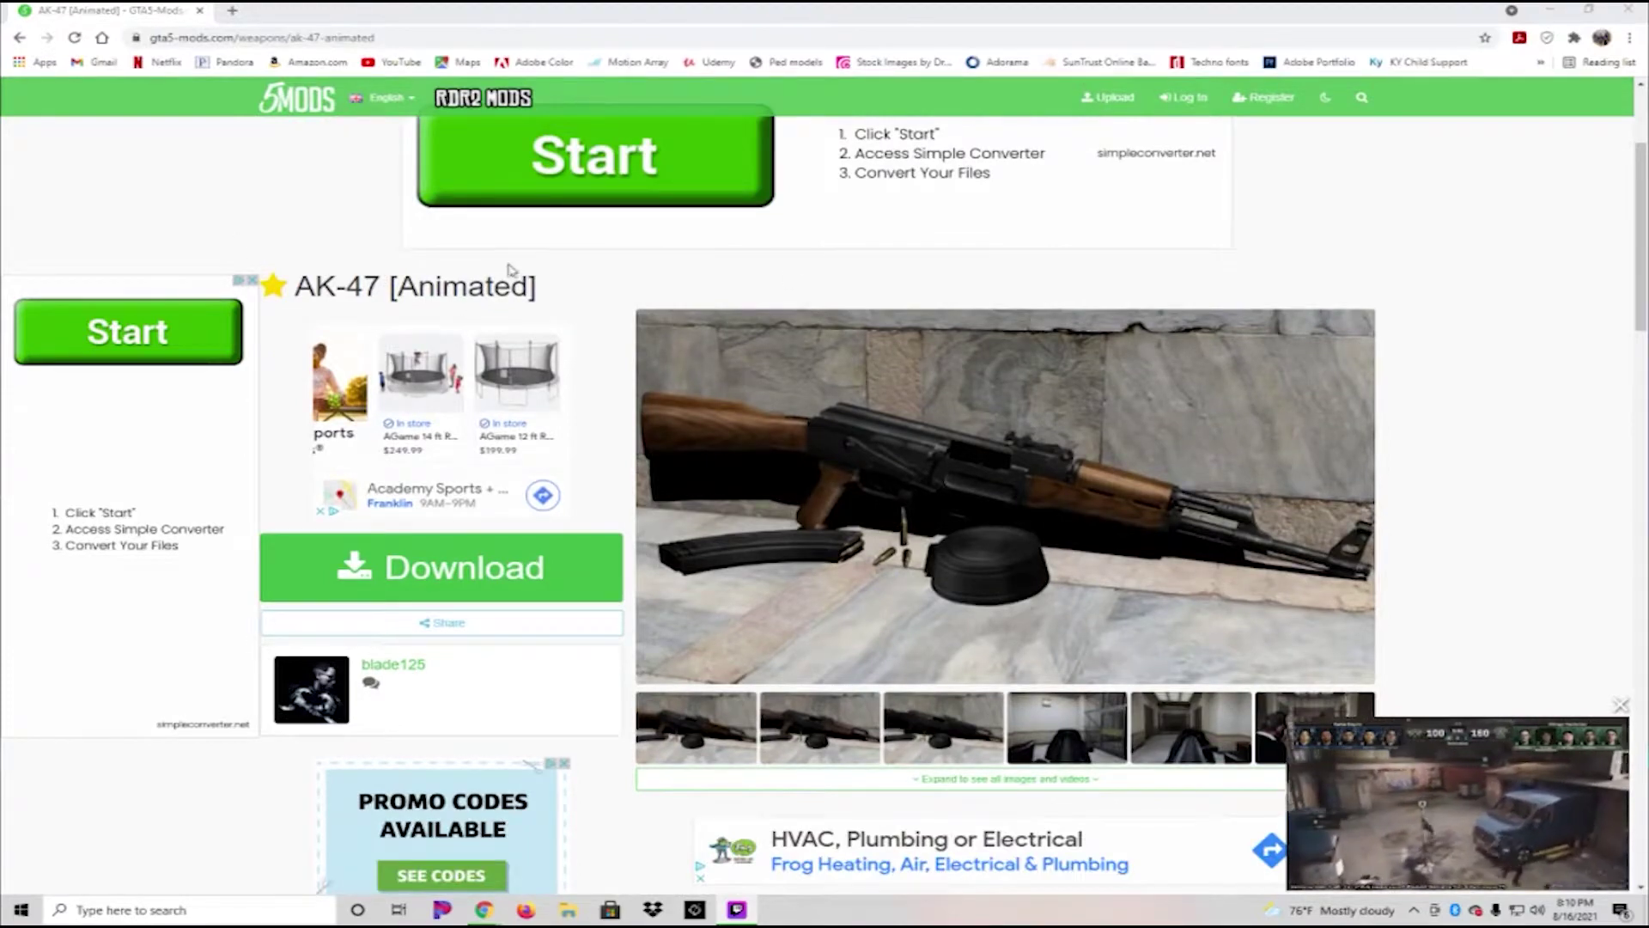
{"action": "scroll", "coordinate": [510, 270], "scroll_direction": "down", "scroll_amount": 5}
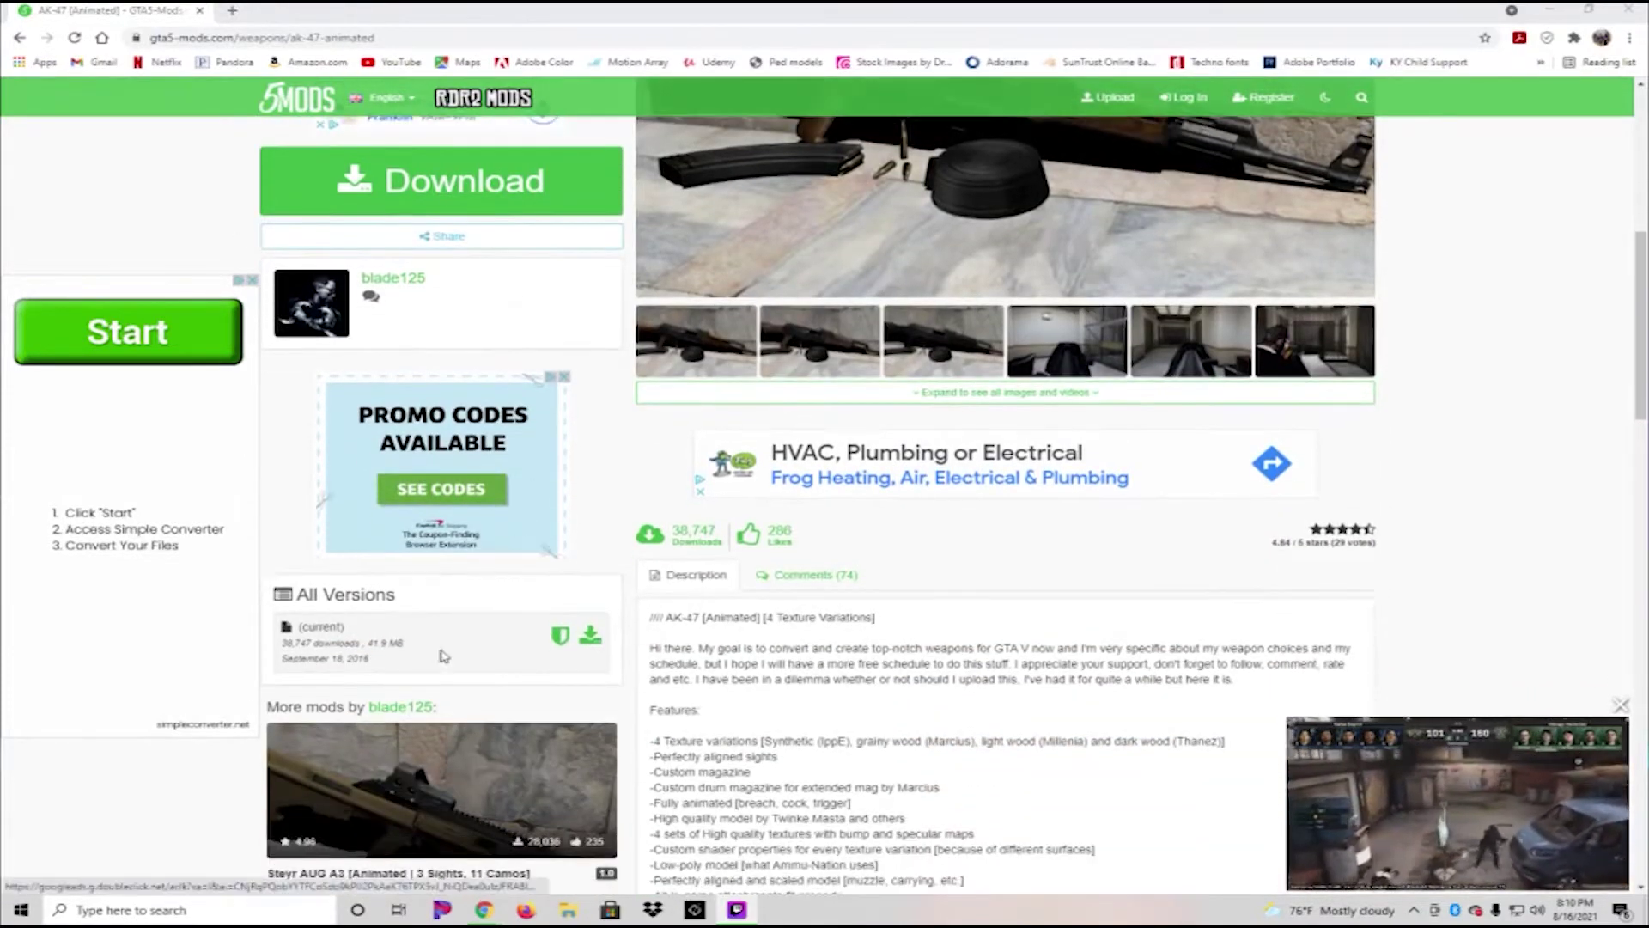
{"action": "scroll", "coordinate": [860, 408], "scroll_direction": "up", "scroll_amount": 1}
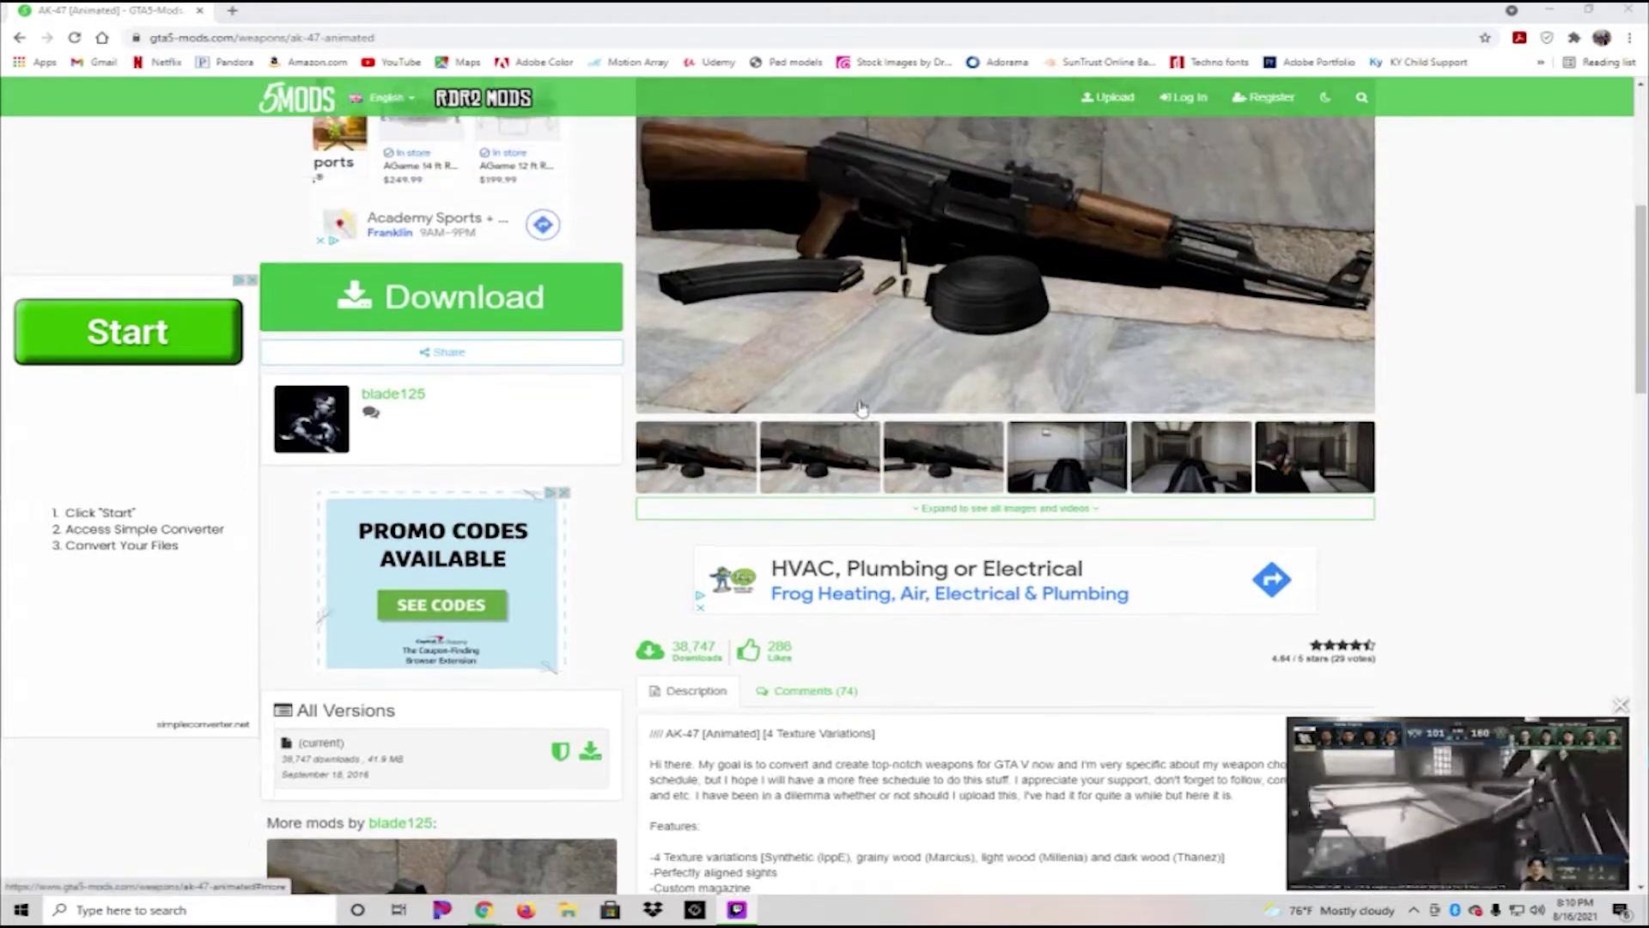
{"action": "scroll", "coordinate": [850, 378], "scroll_direction": "up", "scroll_amount": 1}
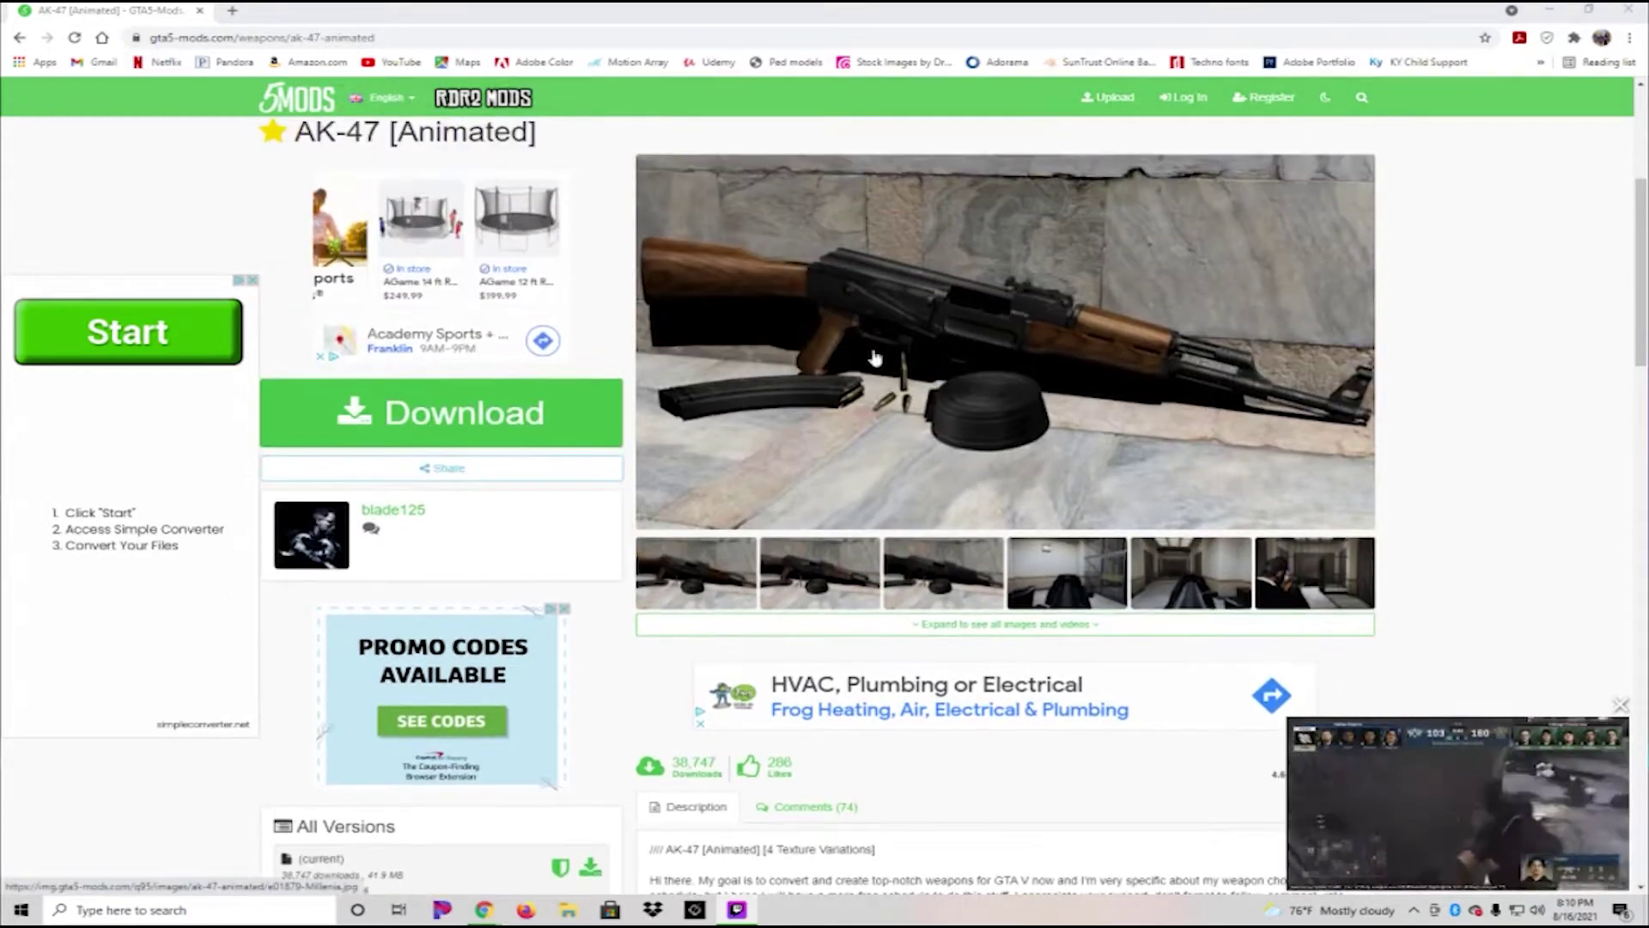
{"action": "scroll", "coordinate": [318, 159], "scroll_direction": "up", "scroll_amount": 2}
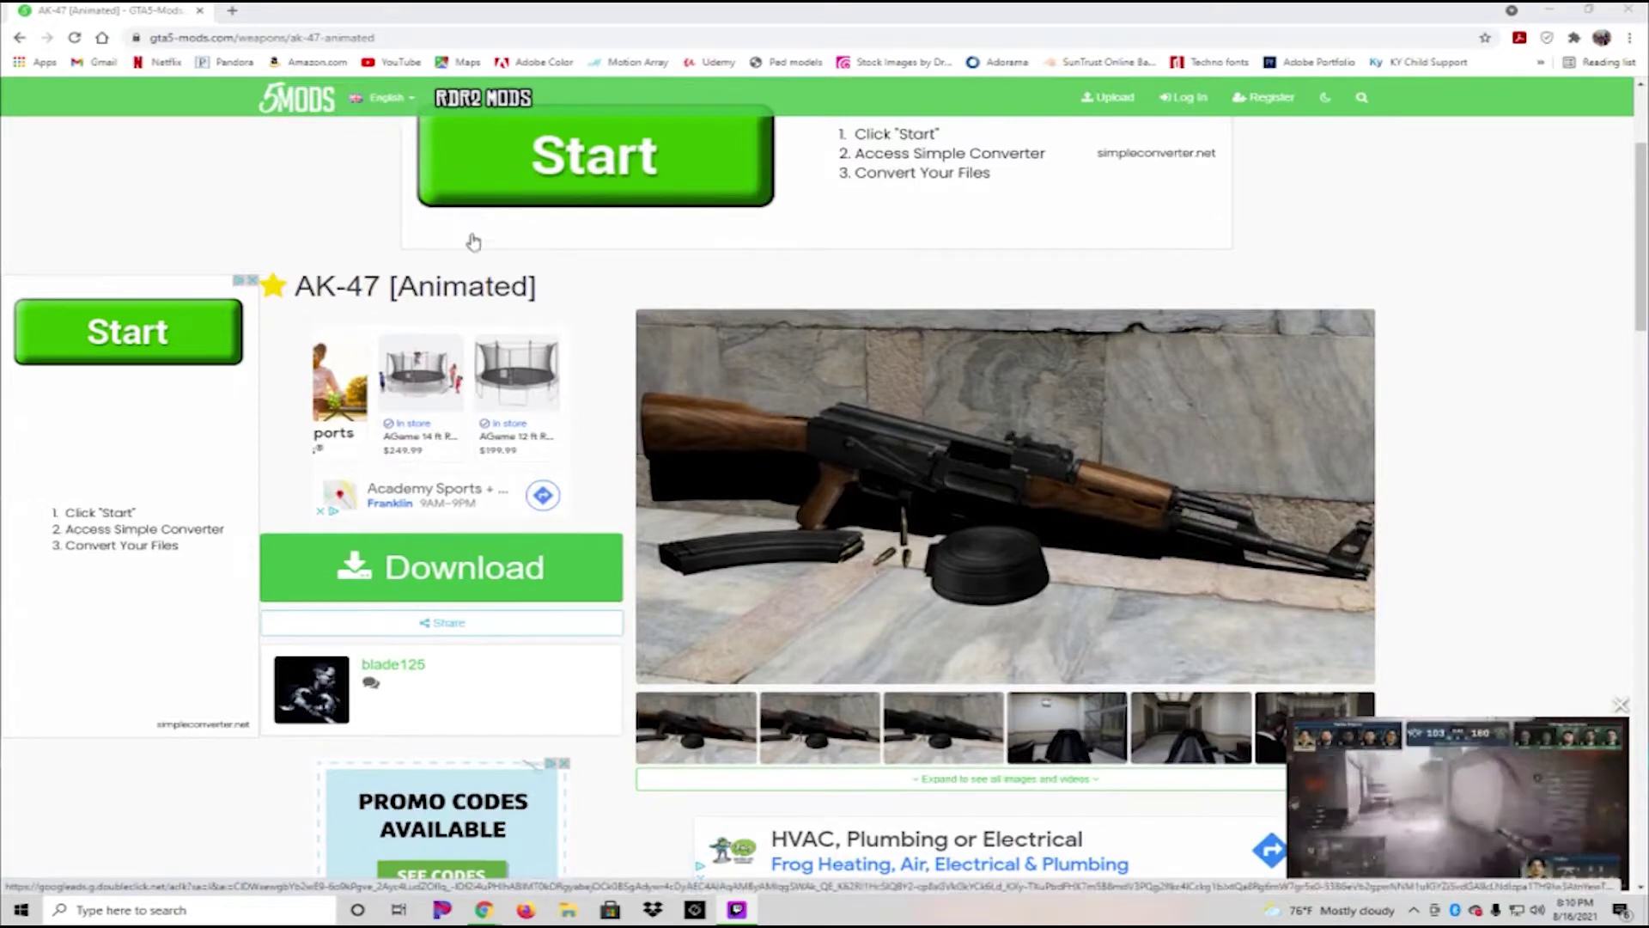
{"action": "scroll", "coordinate": [473, 241], "scroll_direction": "up", "scroll_amount": 3}
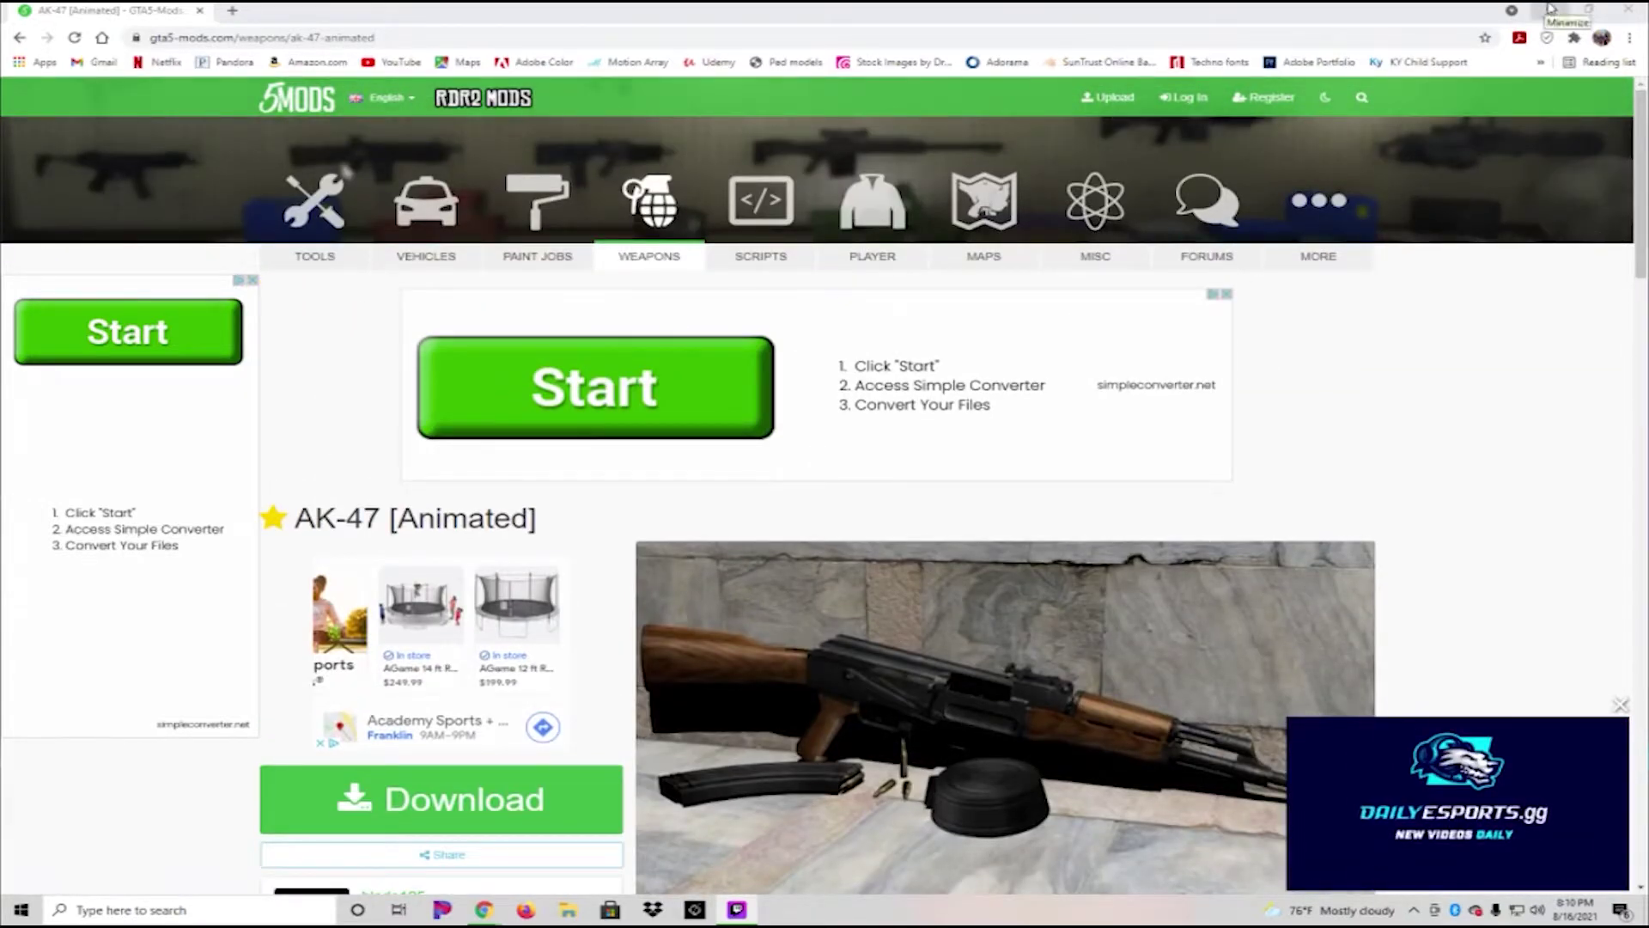
{"action": "left_click", "coordinate": [1551, 9]}
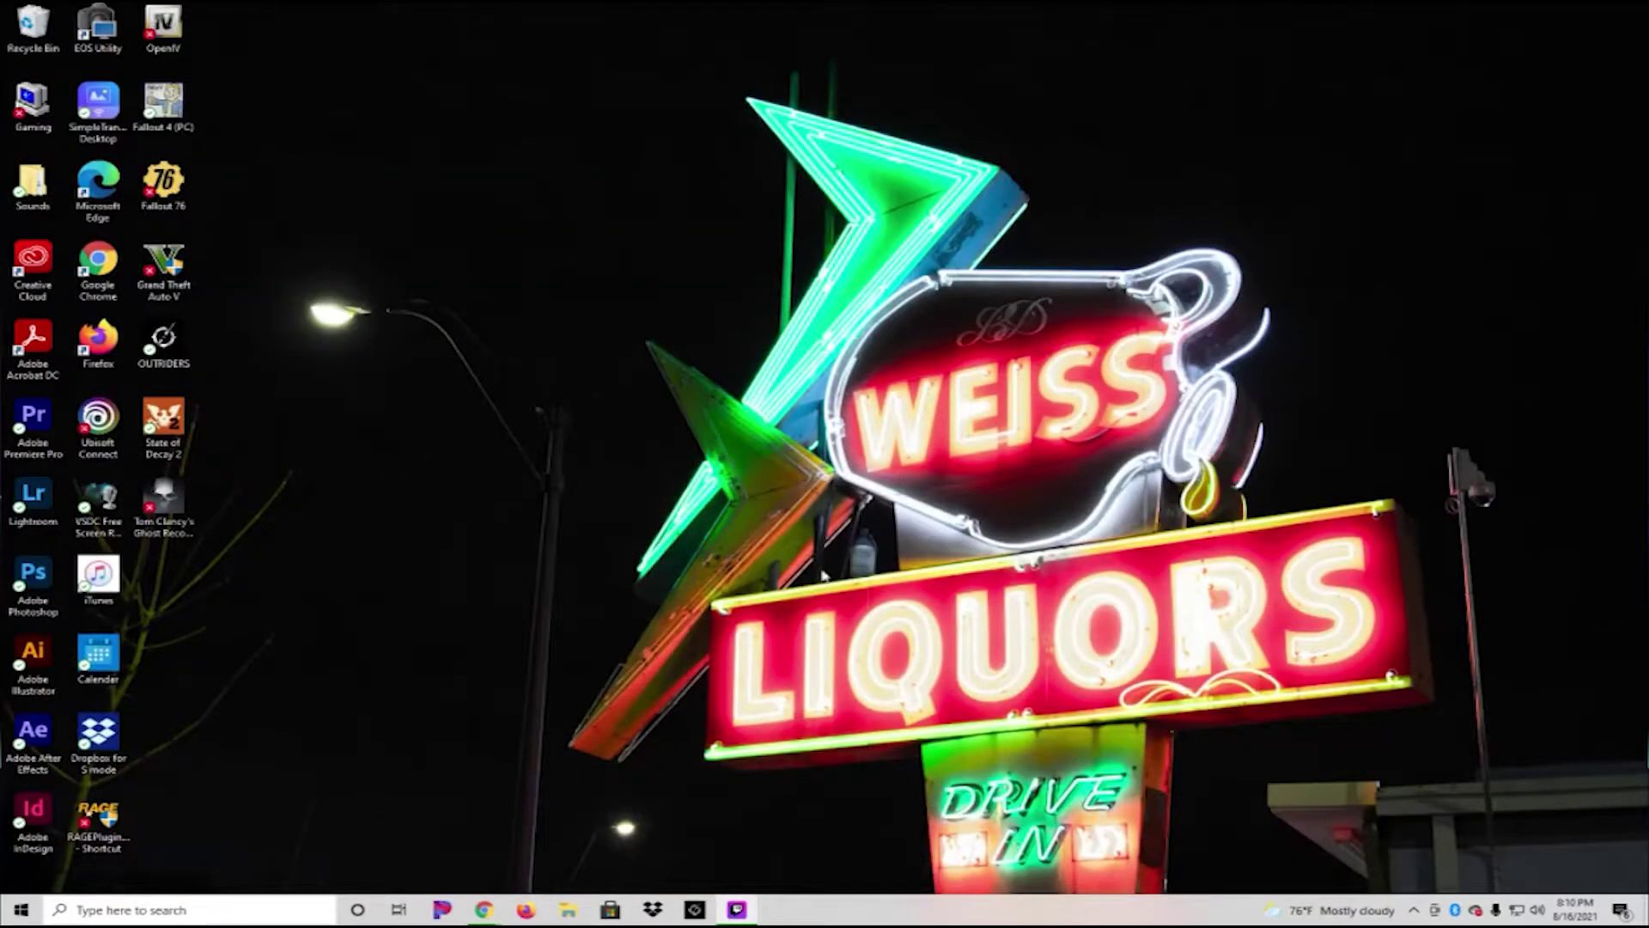
Open the ffaaf3-AK-47 archive from the Downloads folder in WinRAR
{"action": "left_click", "coordinate": [567, 909]}
{"action": "left_click", "coordinate": [1241, 431]}
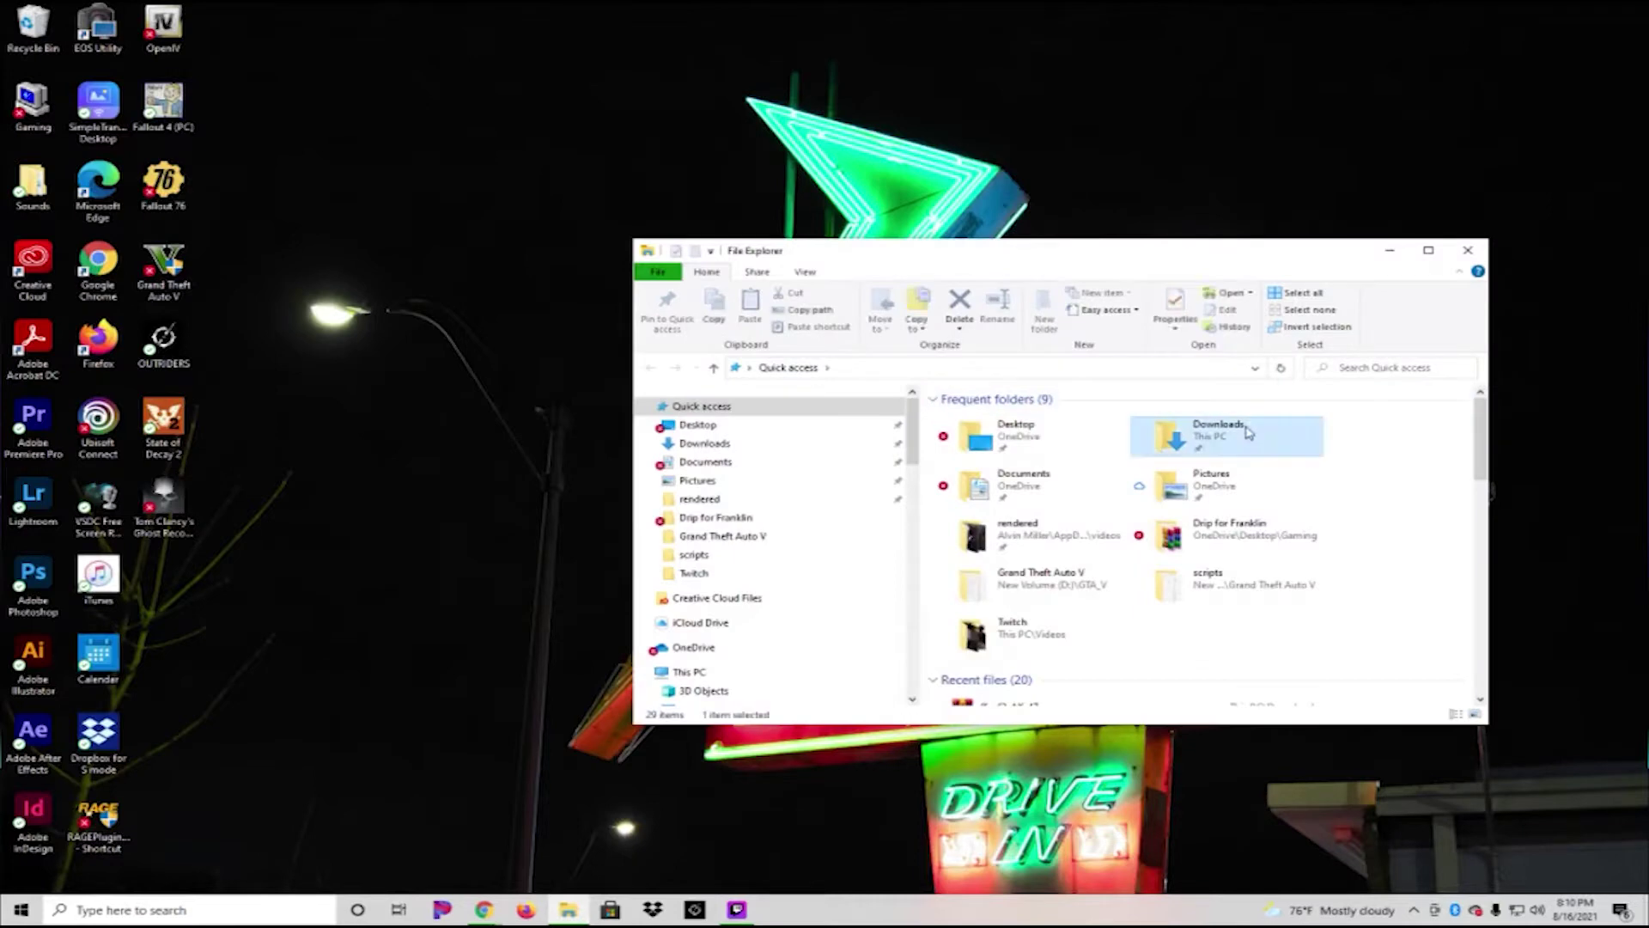
{"action": "double_click", "coordinate": [1238, 432]}
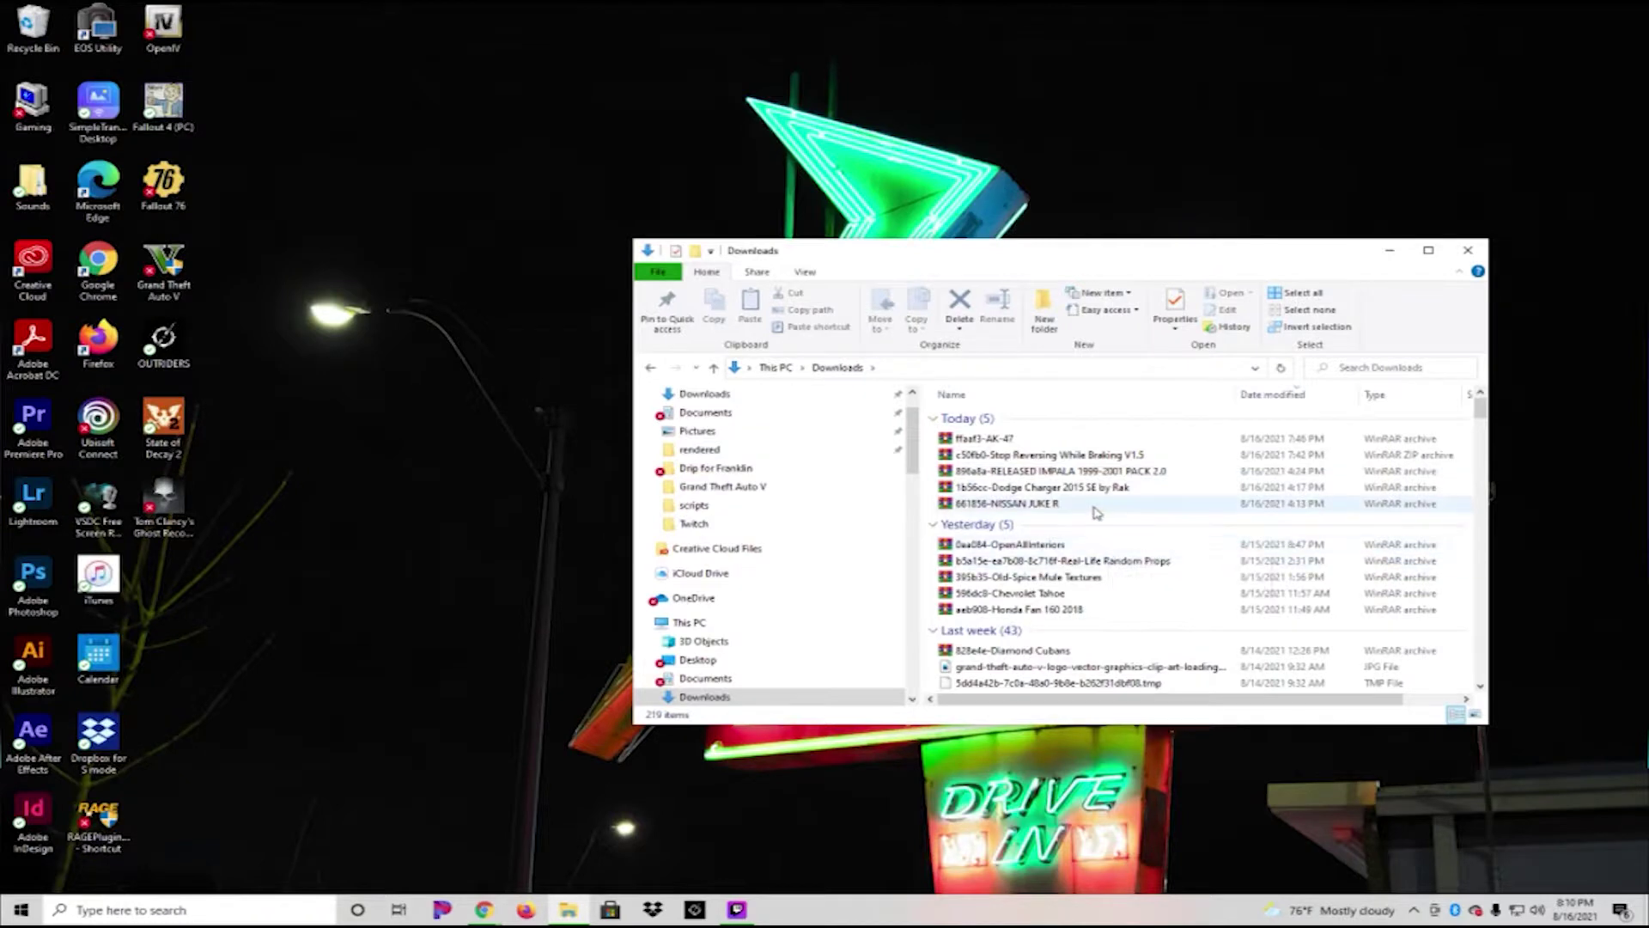
{"action": "scroll", "coordinate": [1084, 586], "scroll_direction": "down", "scroll_amount": 1}
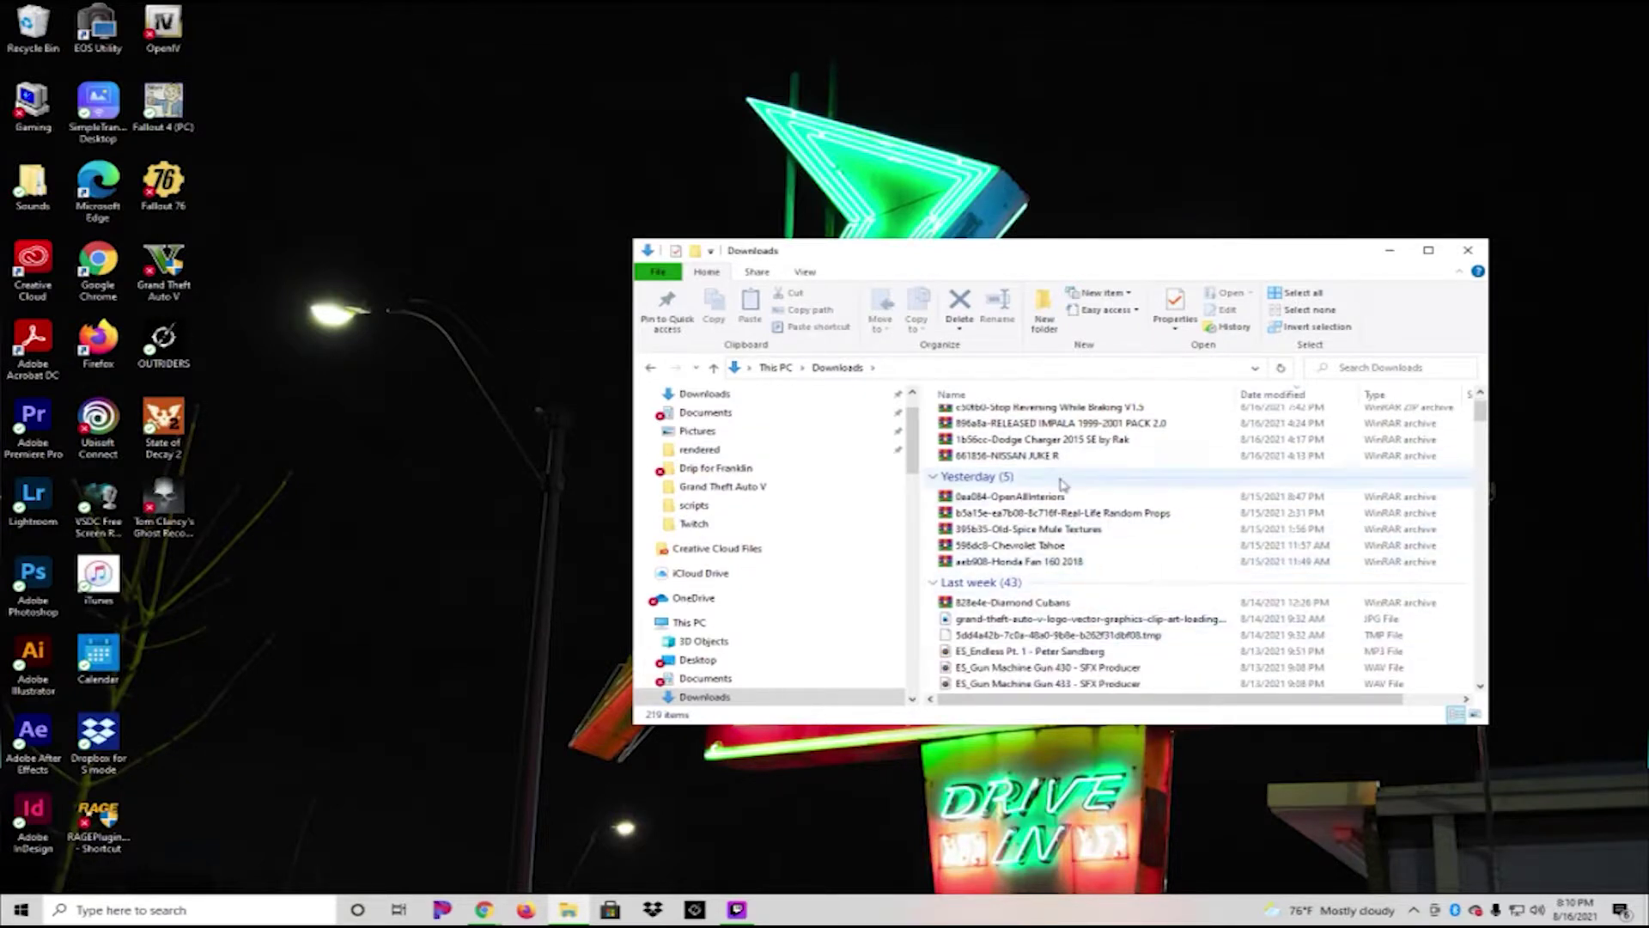
{"action": "scroll", "coordinate": [1052, 470], "scroll_direction": "up", "scroll_amount": 1}
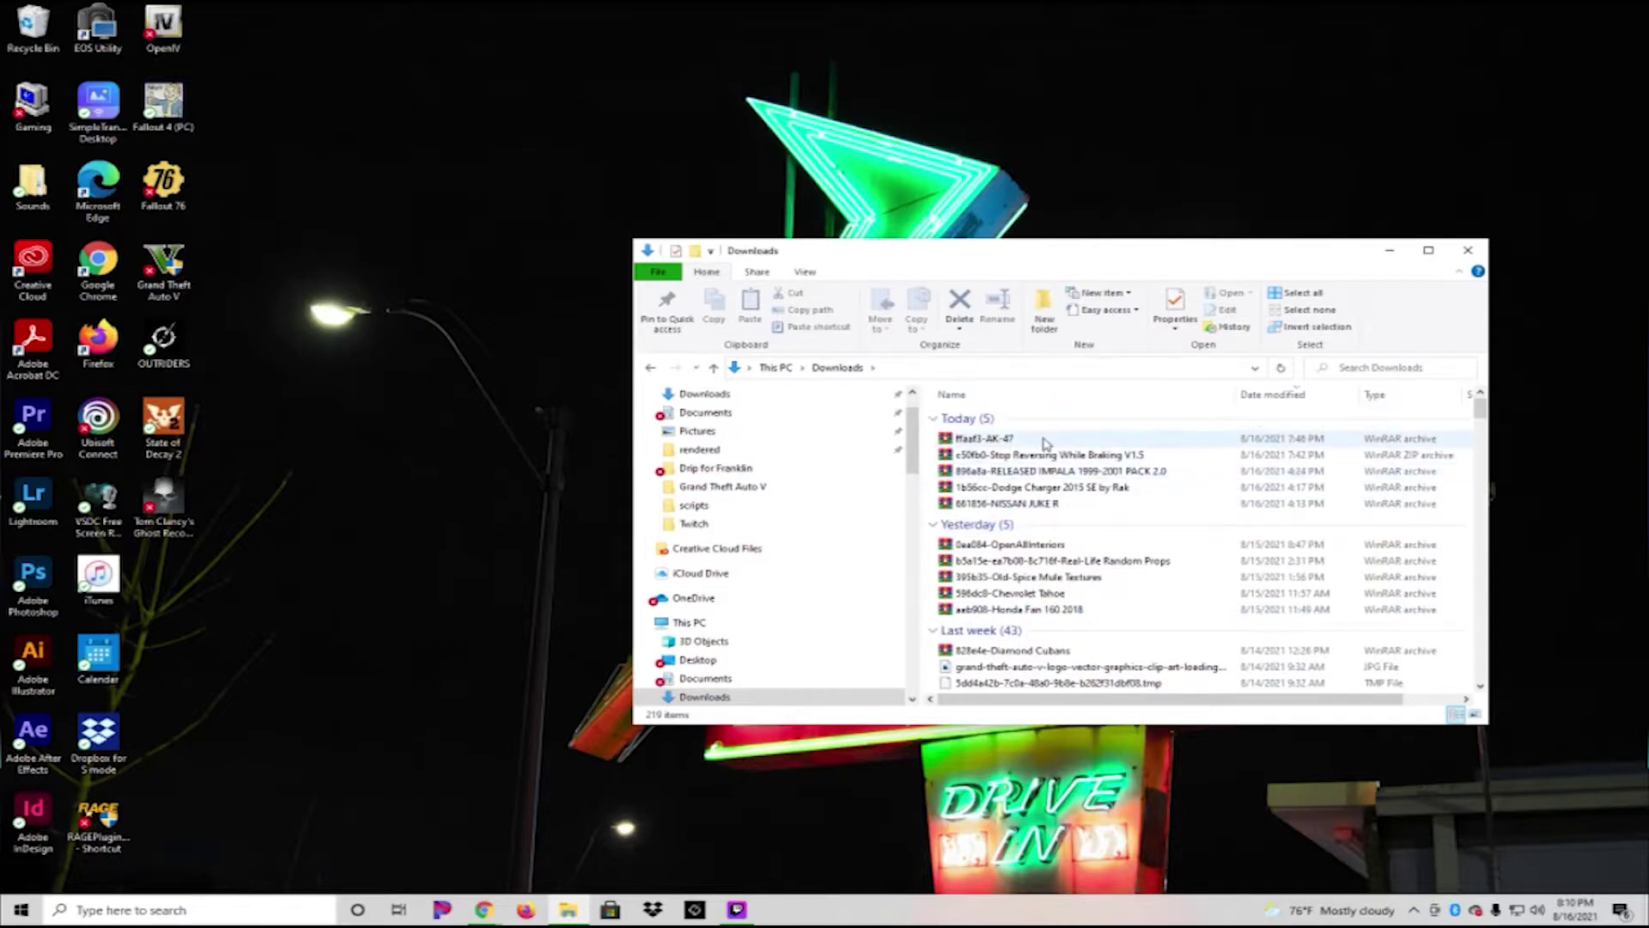
{"action": "double_click", "coordinate": [1045, 439]}
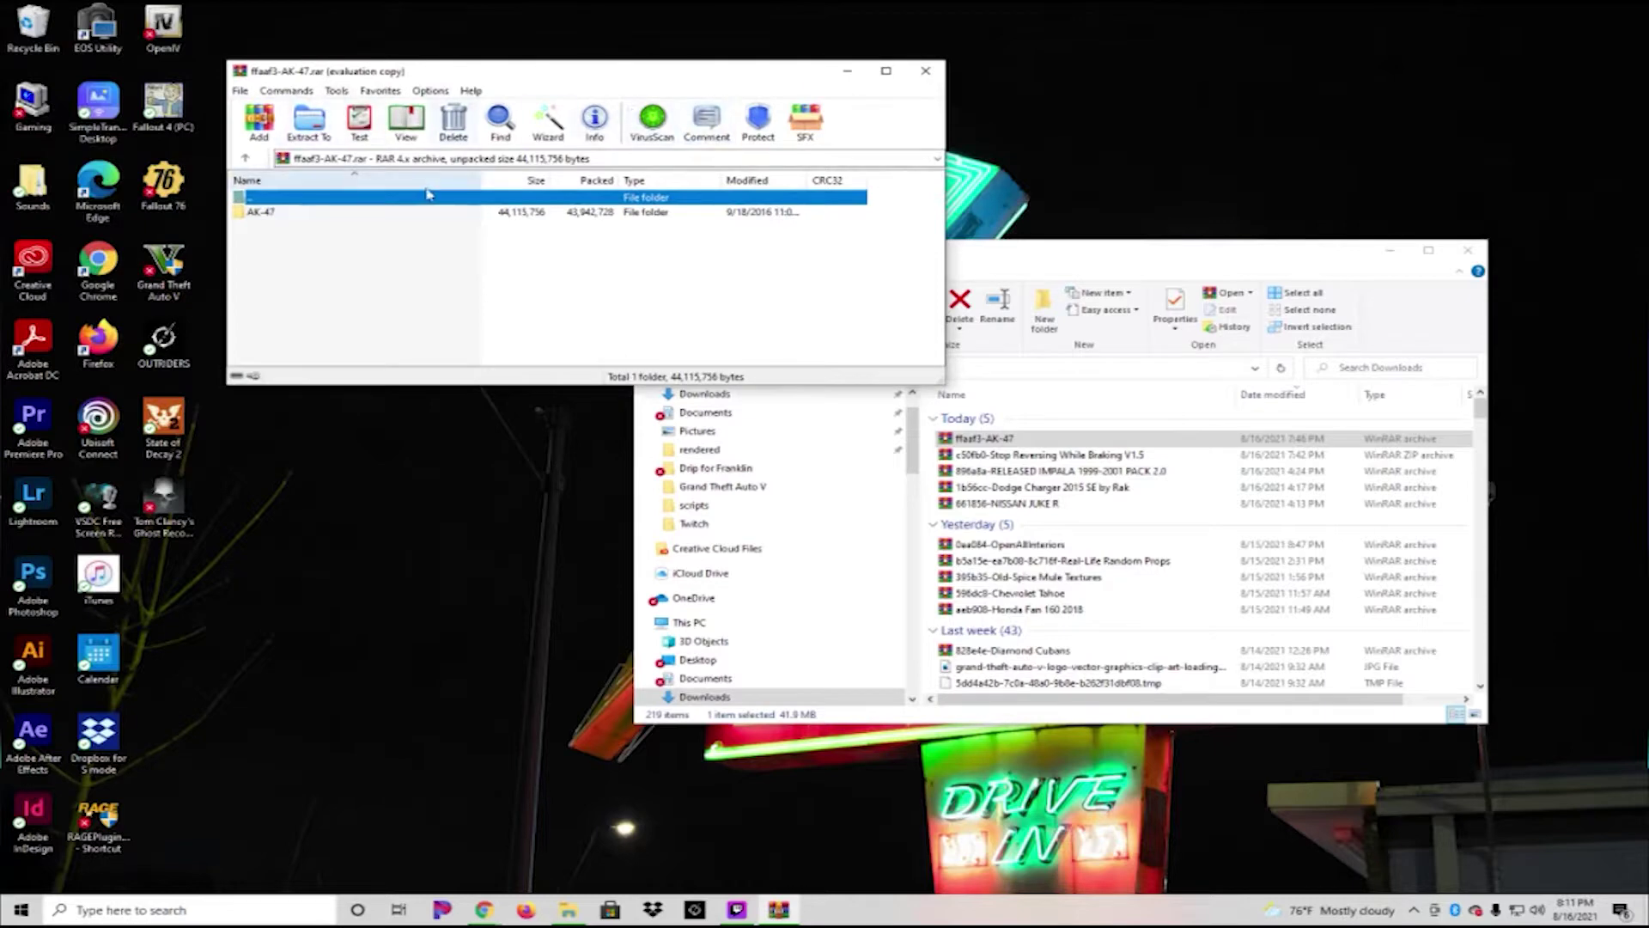
Close File Explorer, open the archive's AK-47 folder and reposition the WinRAR window
{"action": "left_click", "coordinate": [1468, 253]}
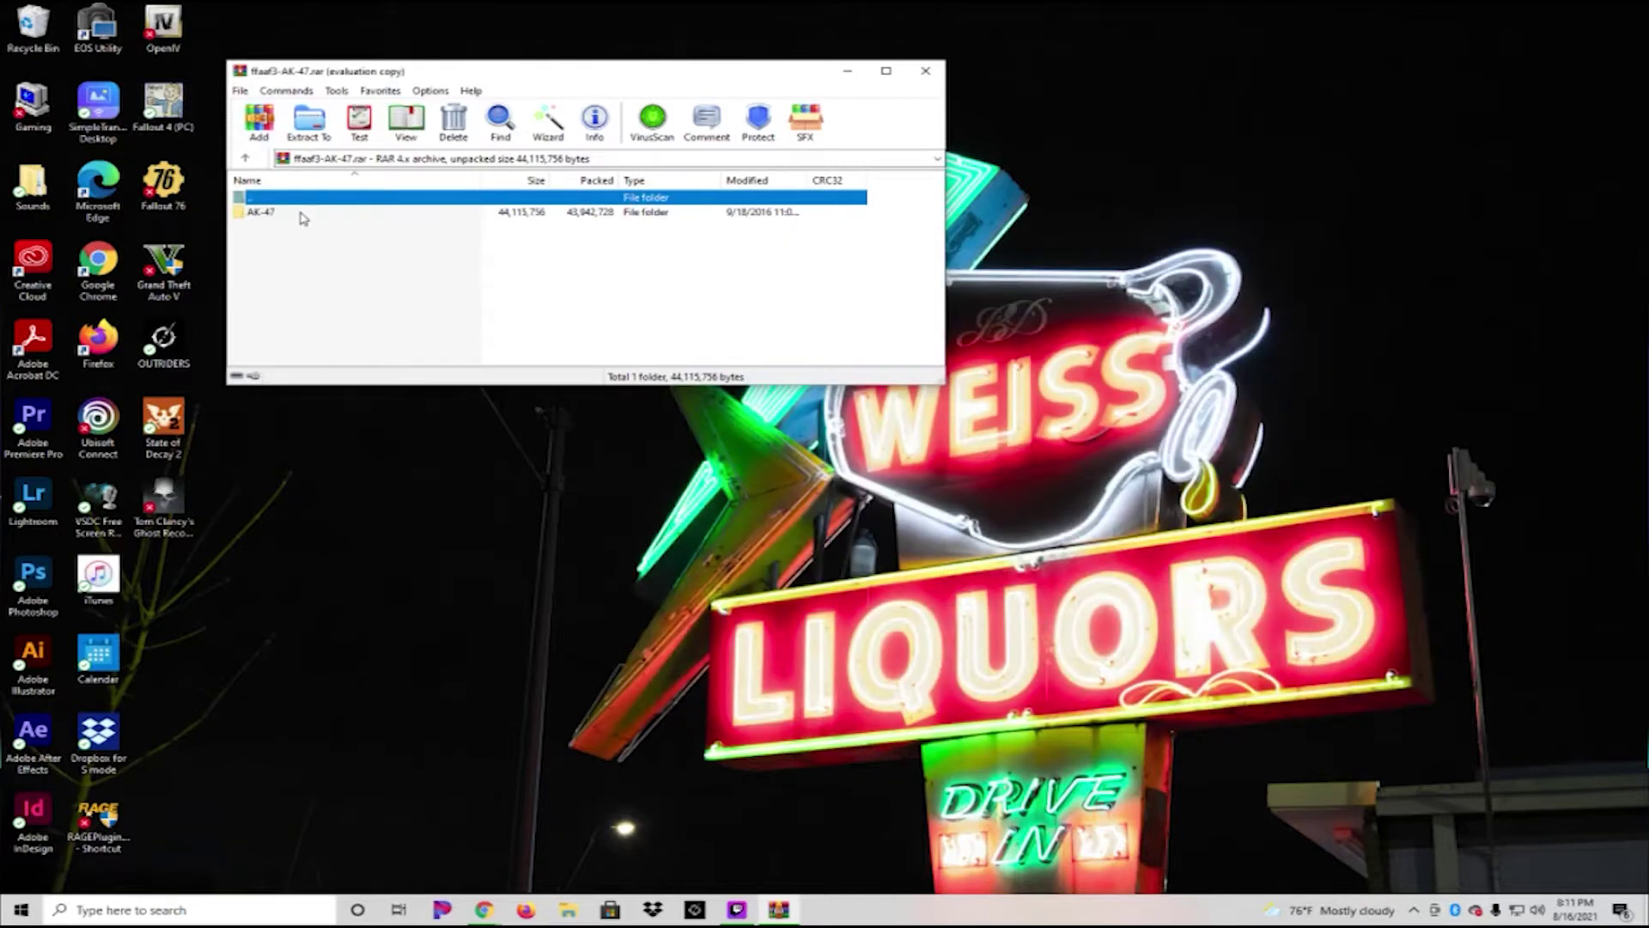
{"action": "left_click", "coordinate": [302, 215]}
{"action": "double_click", "coordinate": [302, 215]}
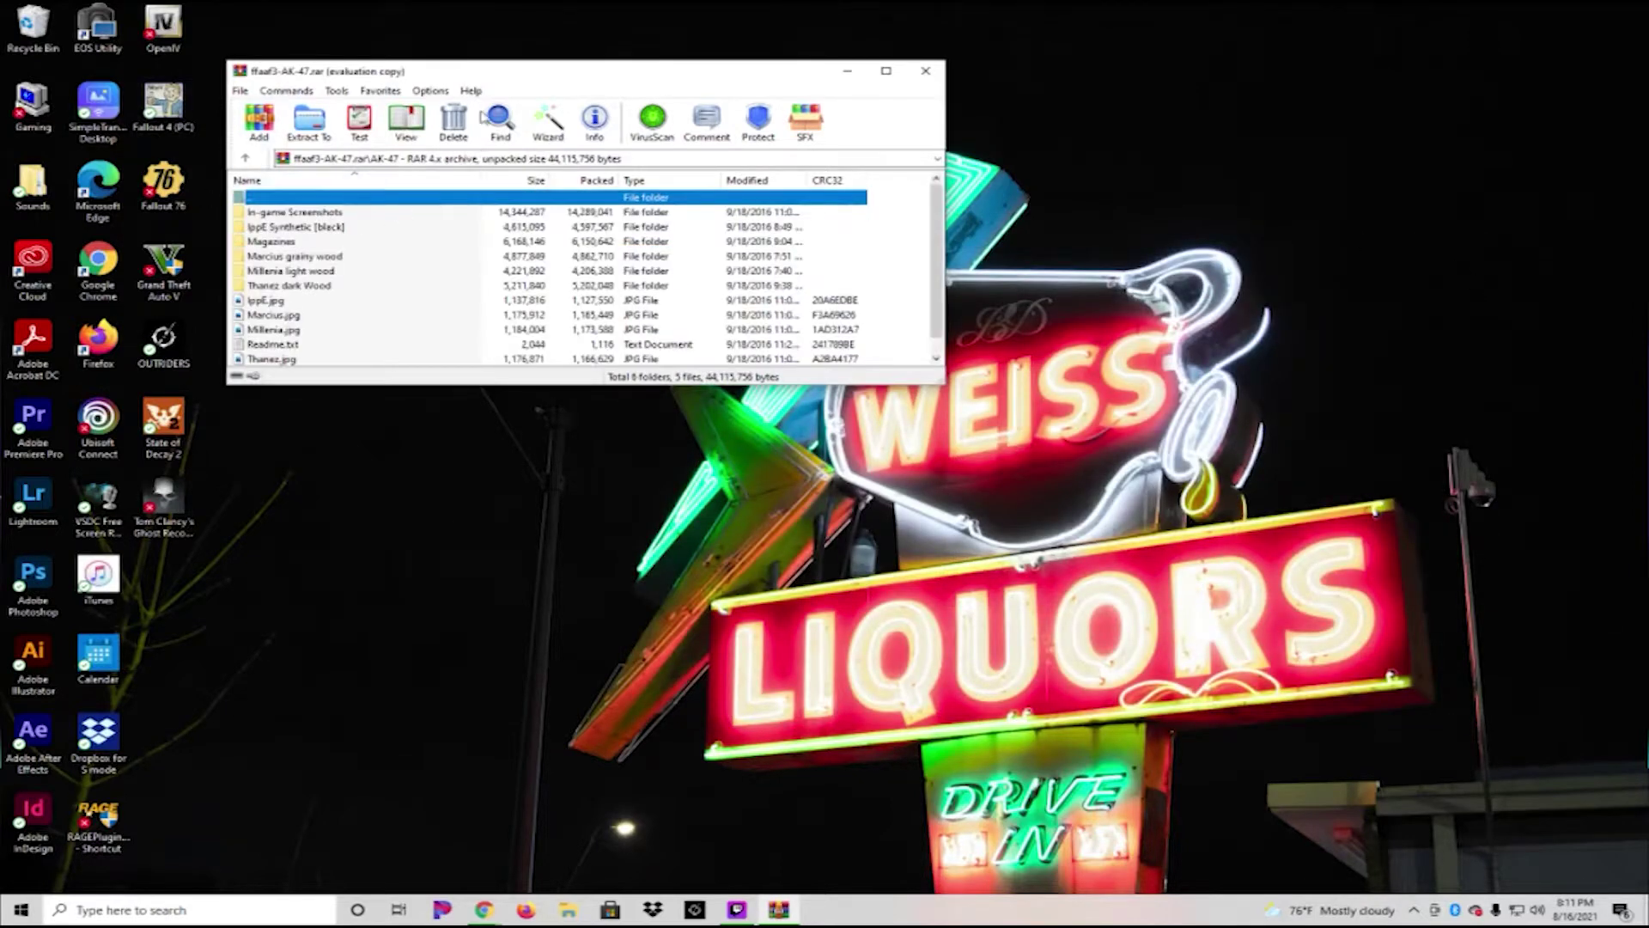
{"action": "left_click_drag", "start_coordinate": [511, 78], "coordinate": [590, 49]}
{"action": "scroll", "coordinate": [427, 263], "scroll_direction": "down", "scroll_amount": 1}
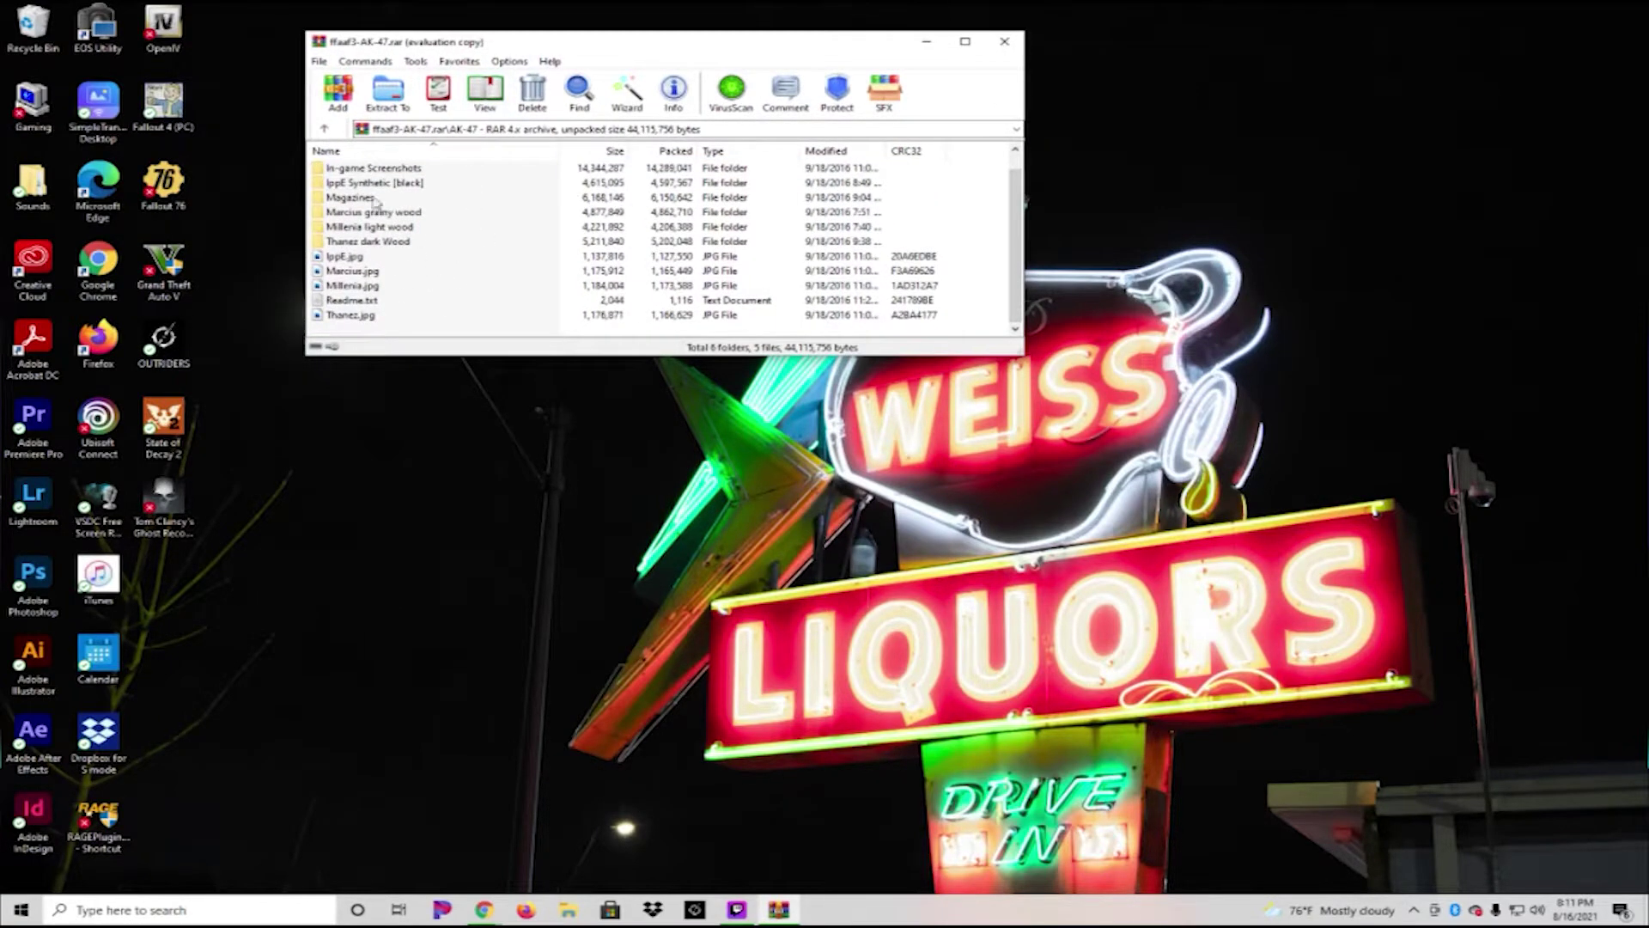
Preview the Thanez, Millenia and Marcius finish images in Photos
{"action": "double_click", "coordinate": [354, 315]}
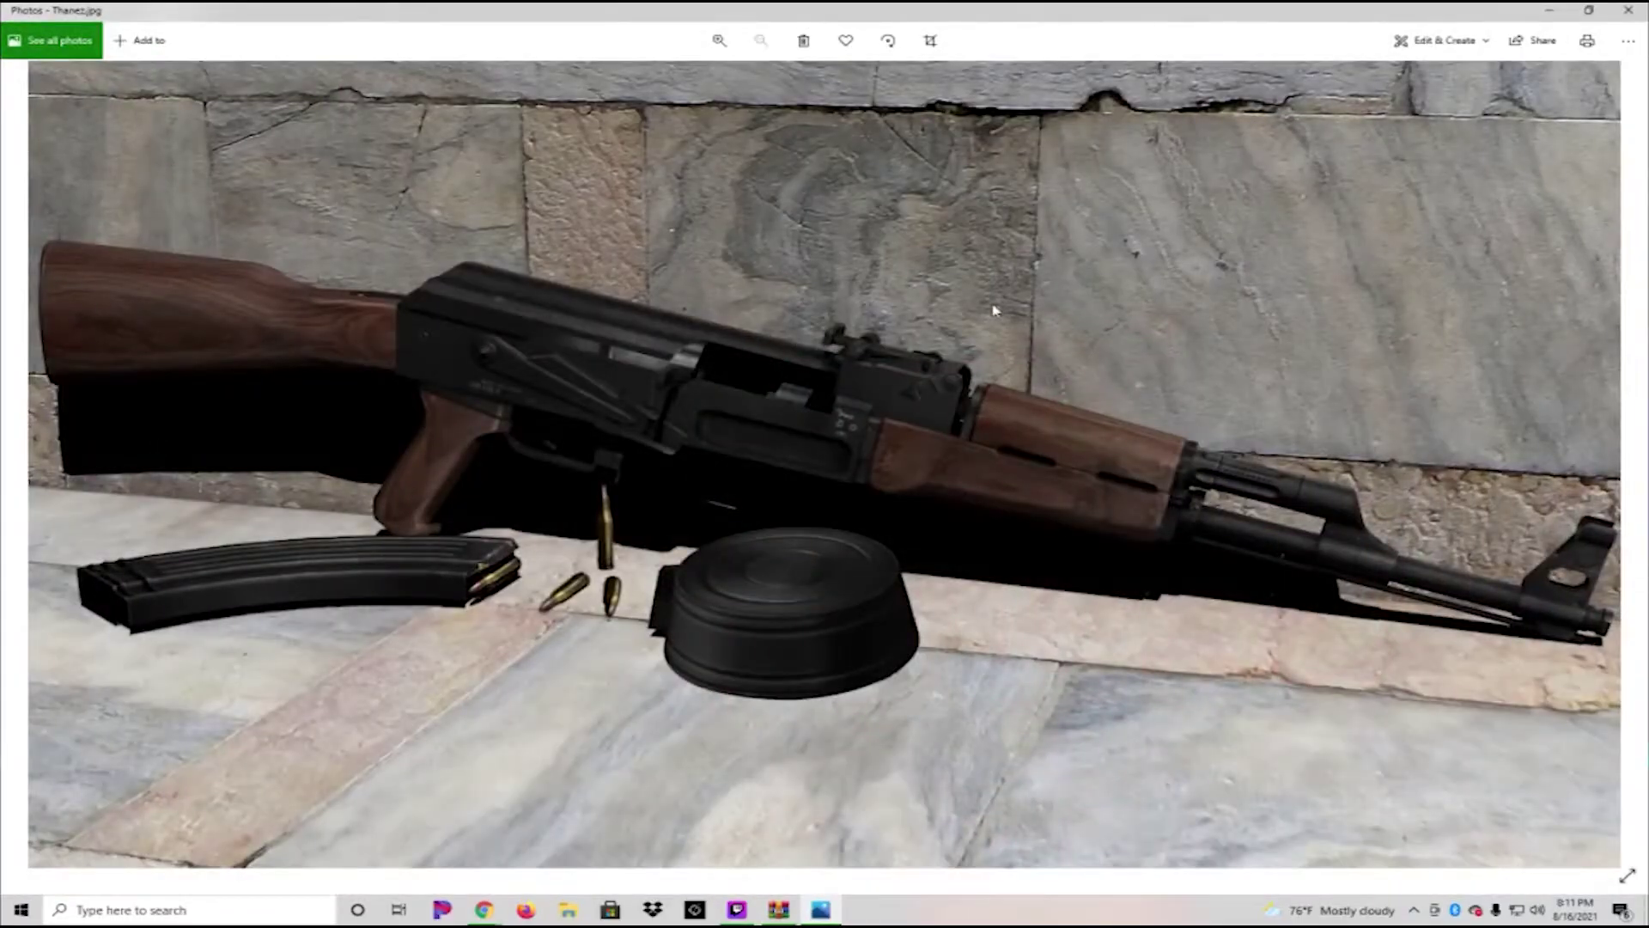
{"action": "left_click", "coordinate": [1629, 10]}
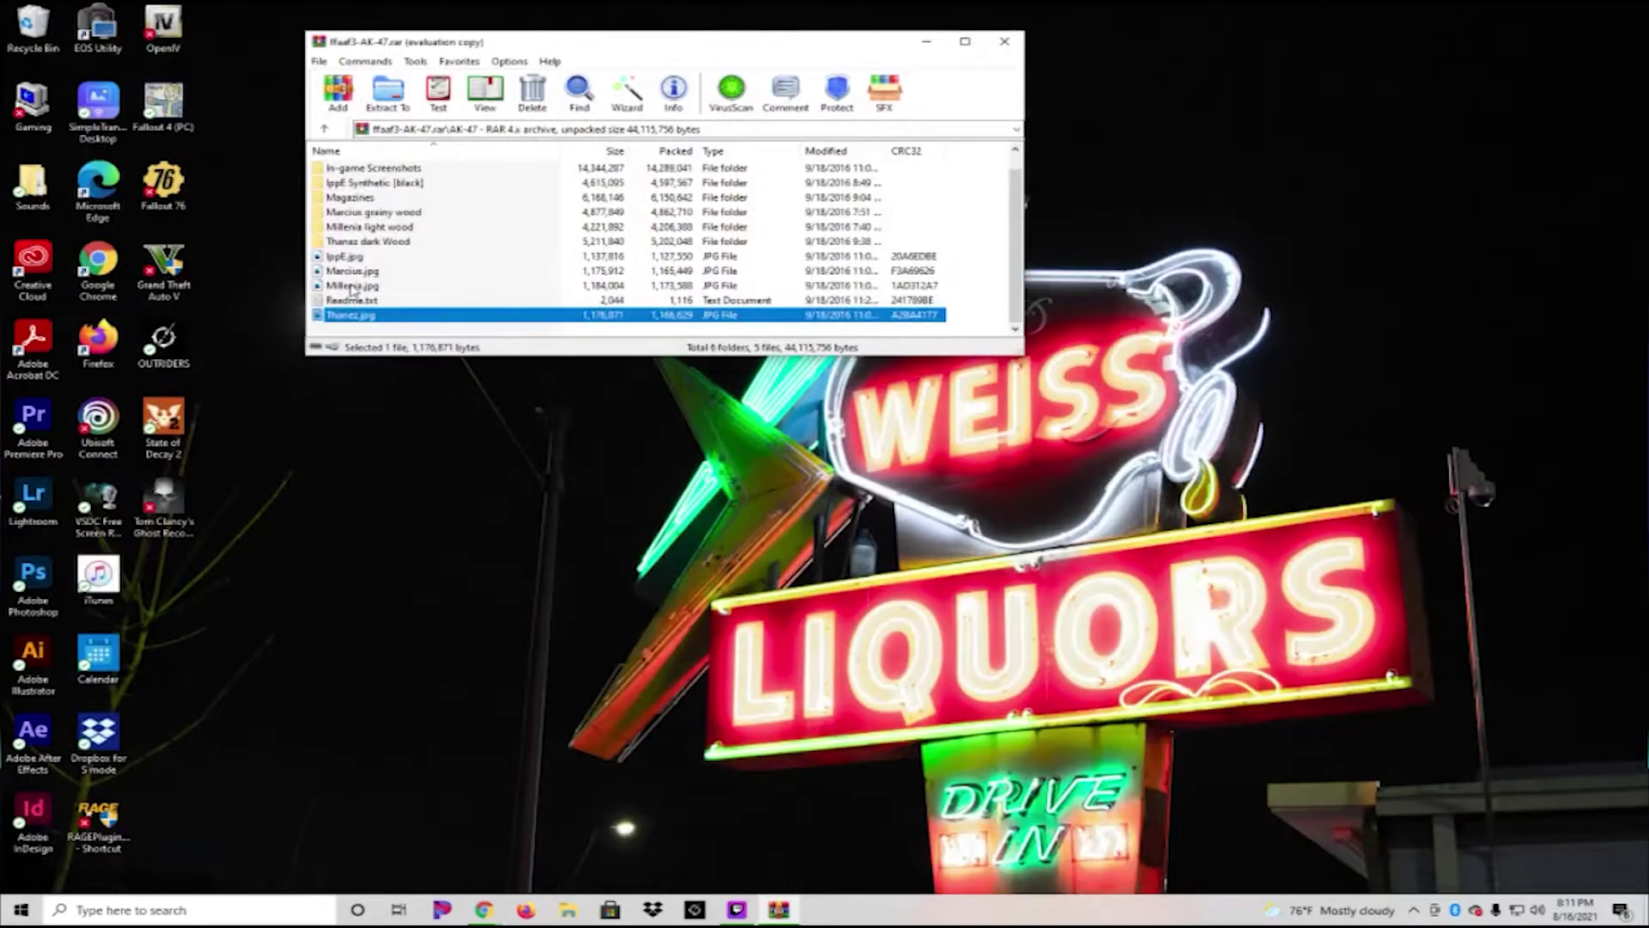
{"action": "double_click", "coordinate": [352, 285]}
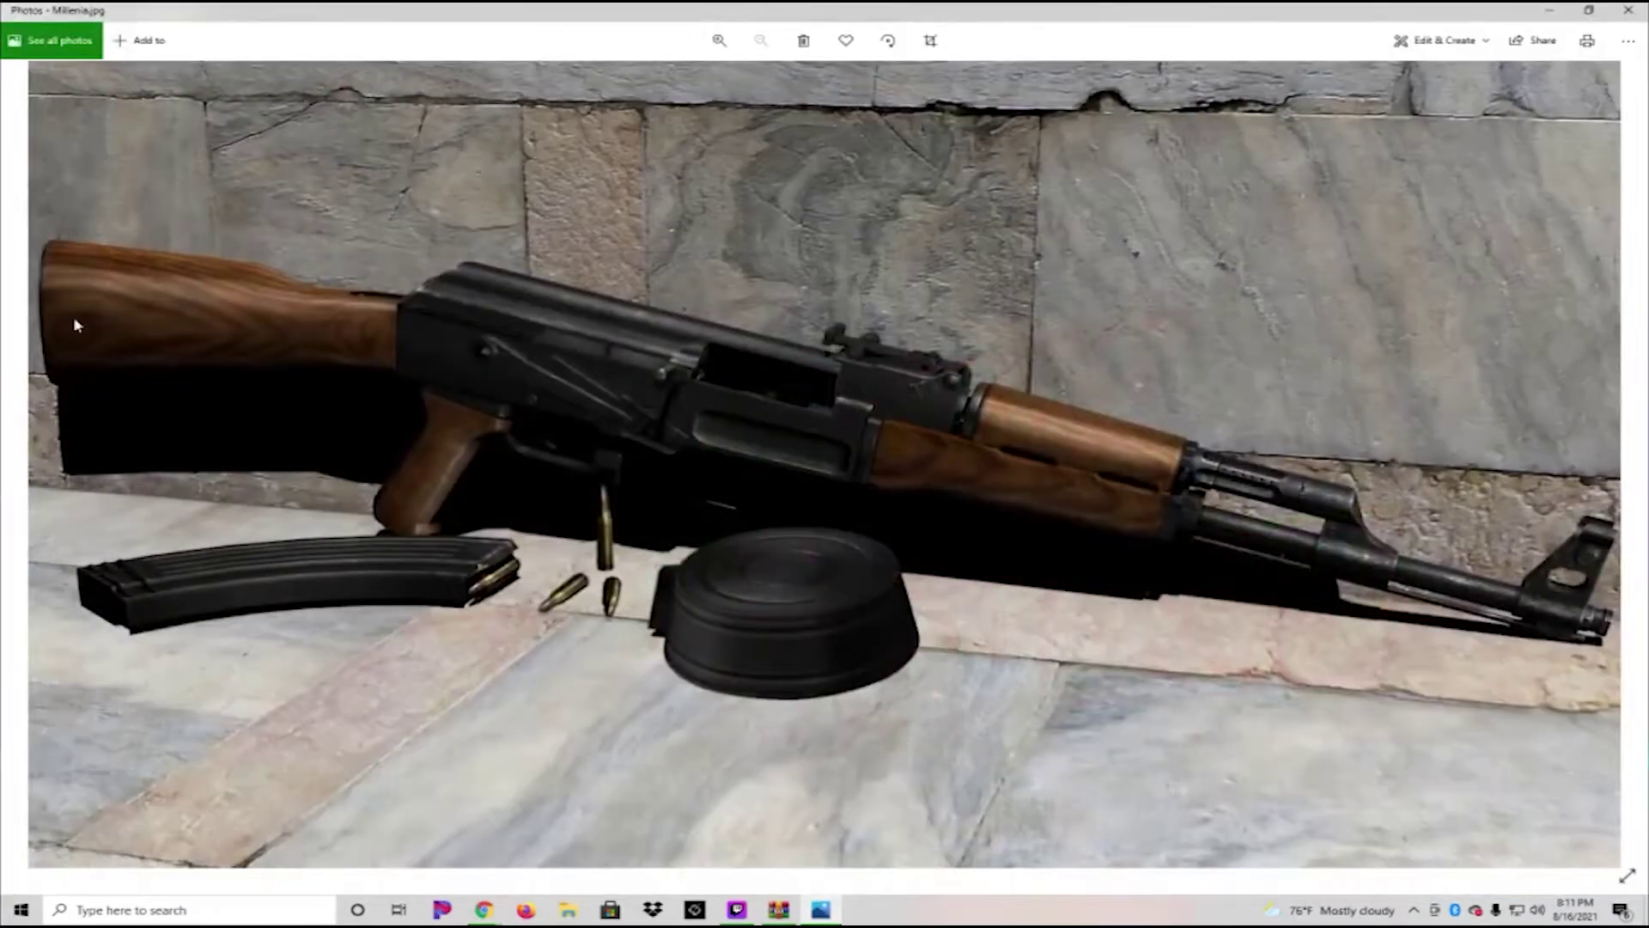
{"action": "left_click", "coordinate": [1628, 10]}
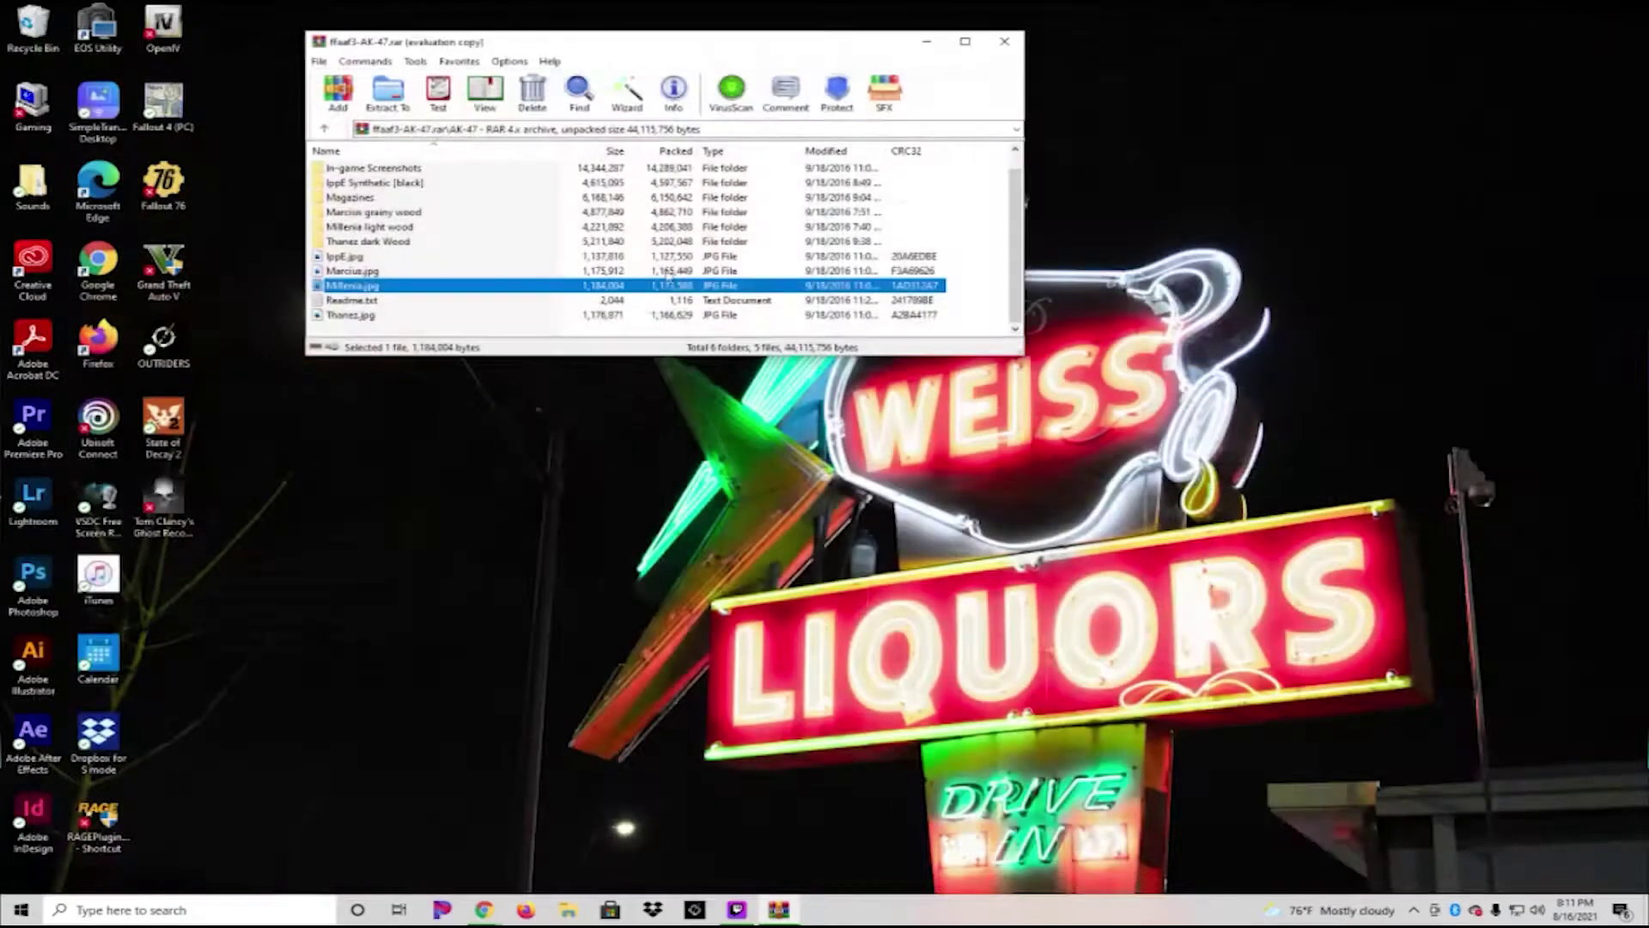
{"action": "double_click", "coordinate": [340, 273]}
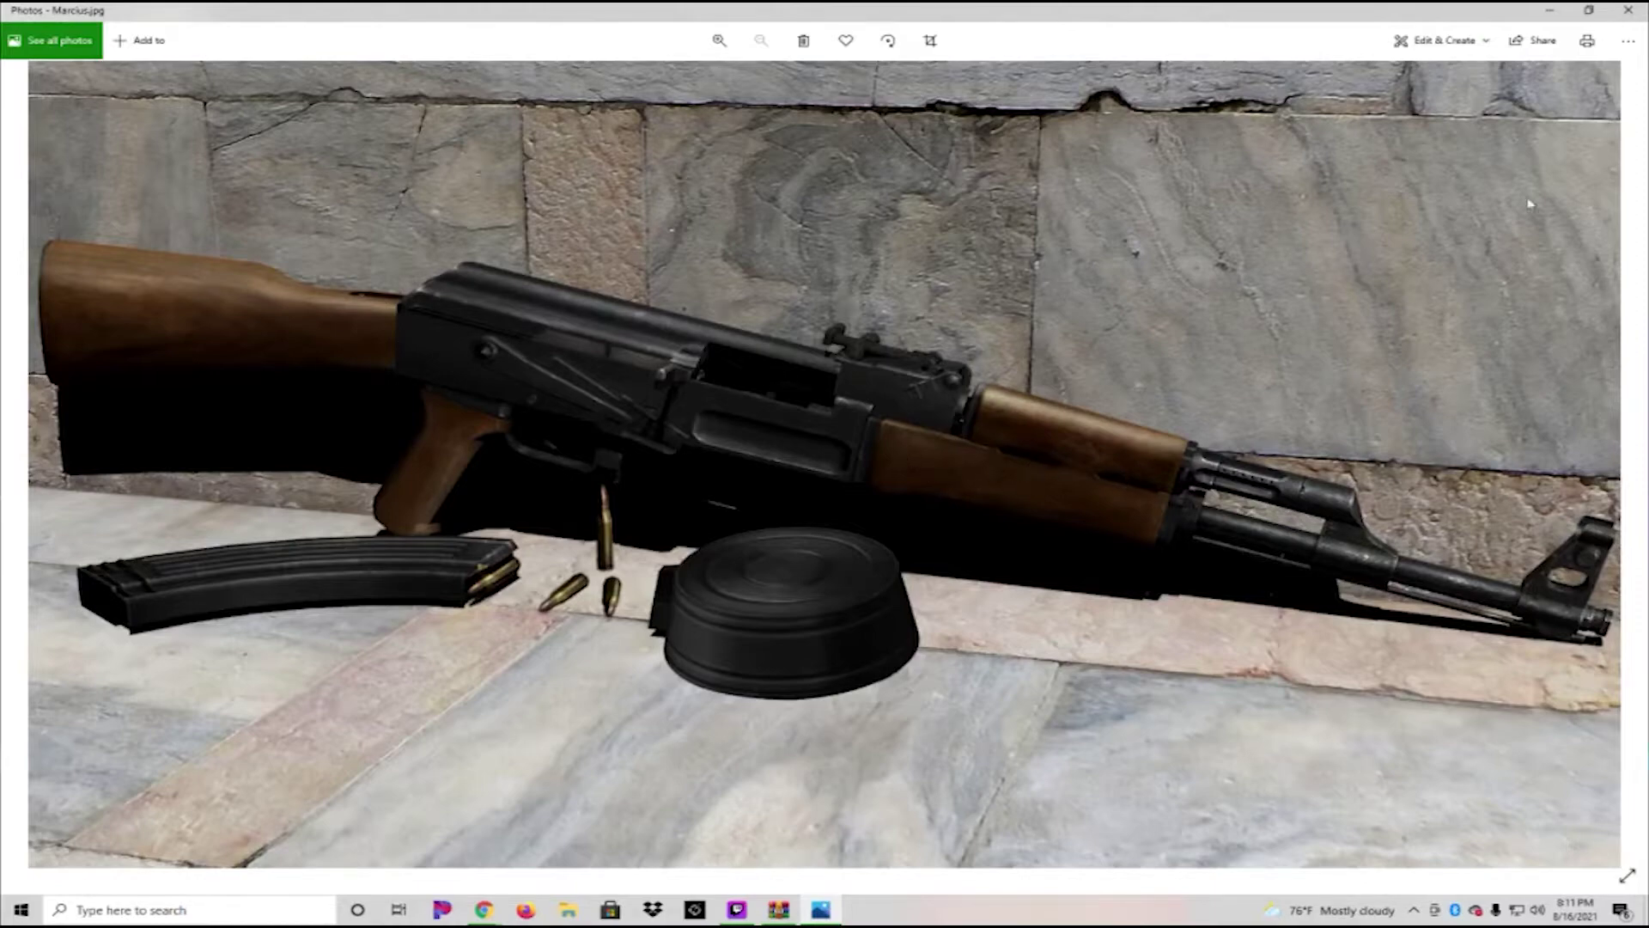
{"action": "left_click", "coordinate": [1627, 10]}
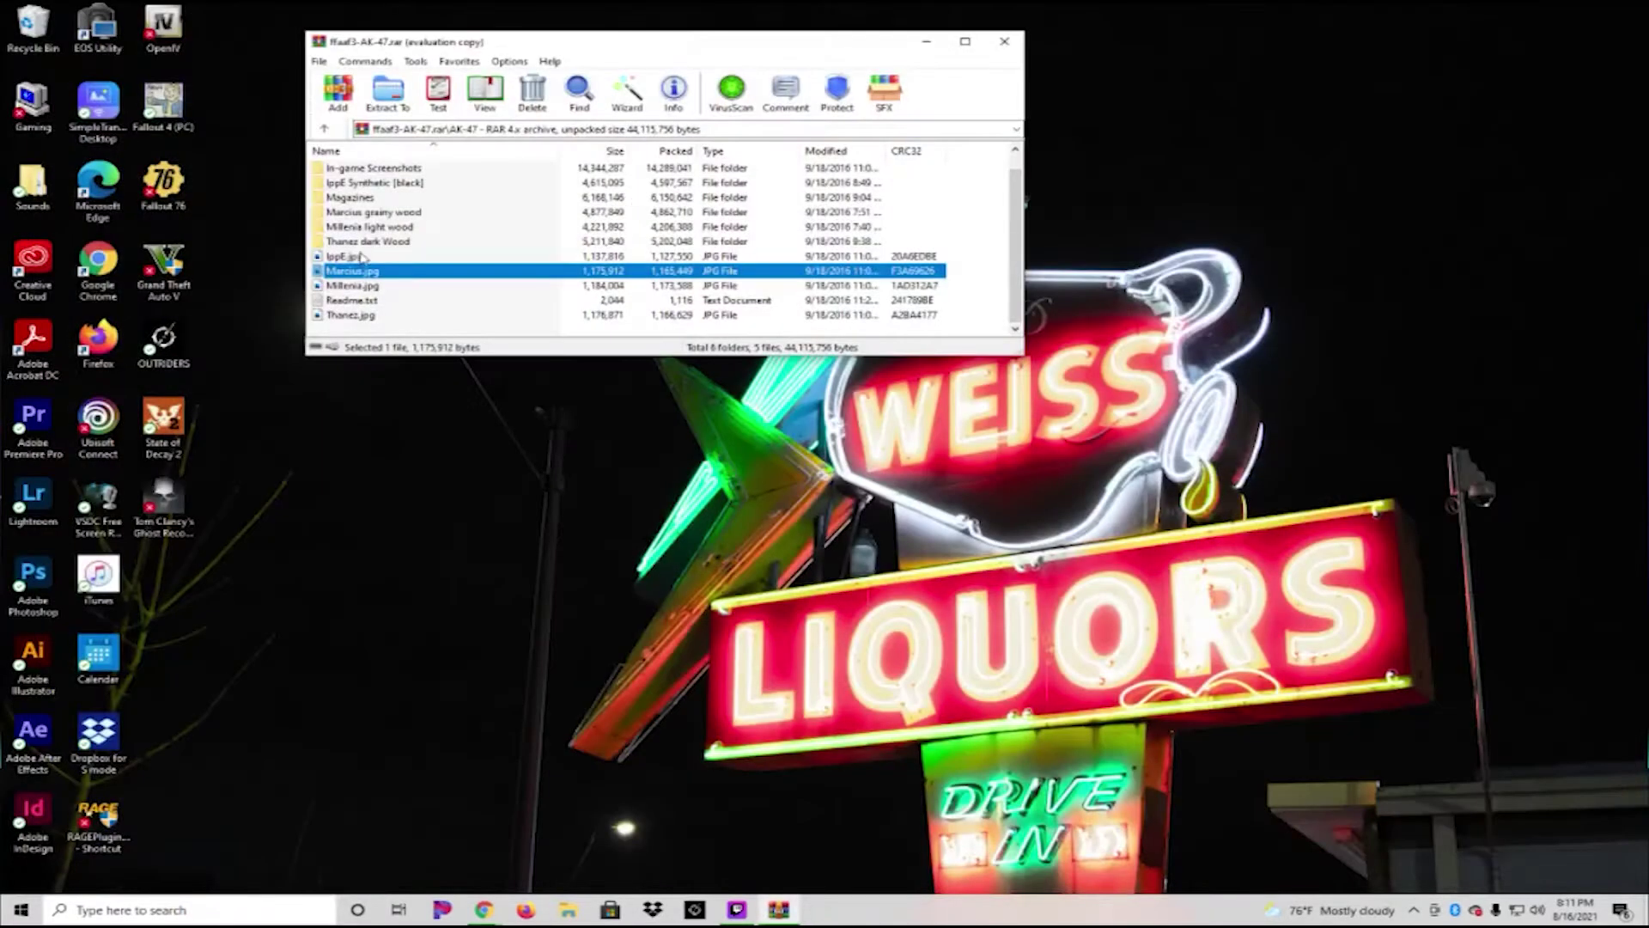
Preview the IppE black finish and the Thanez finish images again
{"action": "double_click", "coordinate": [353, 257]}
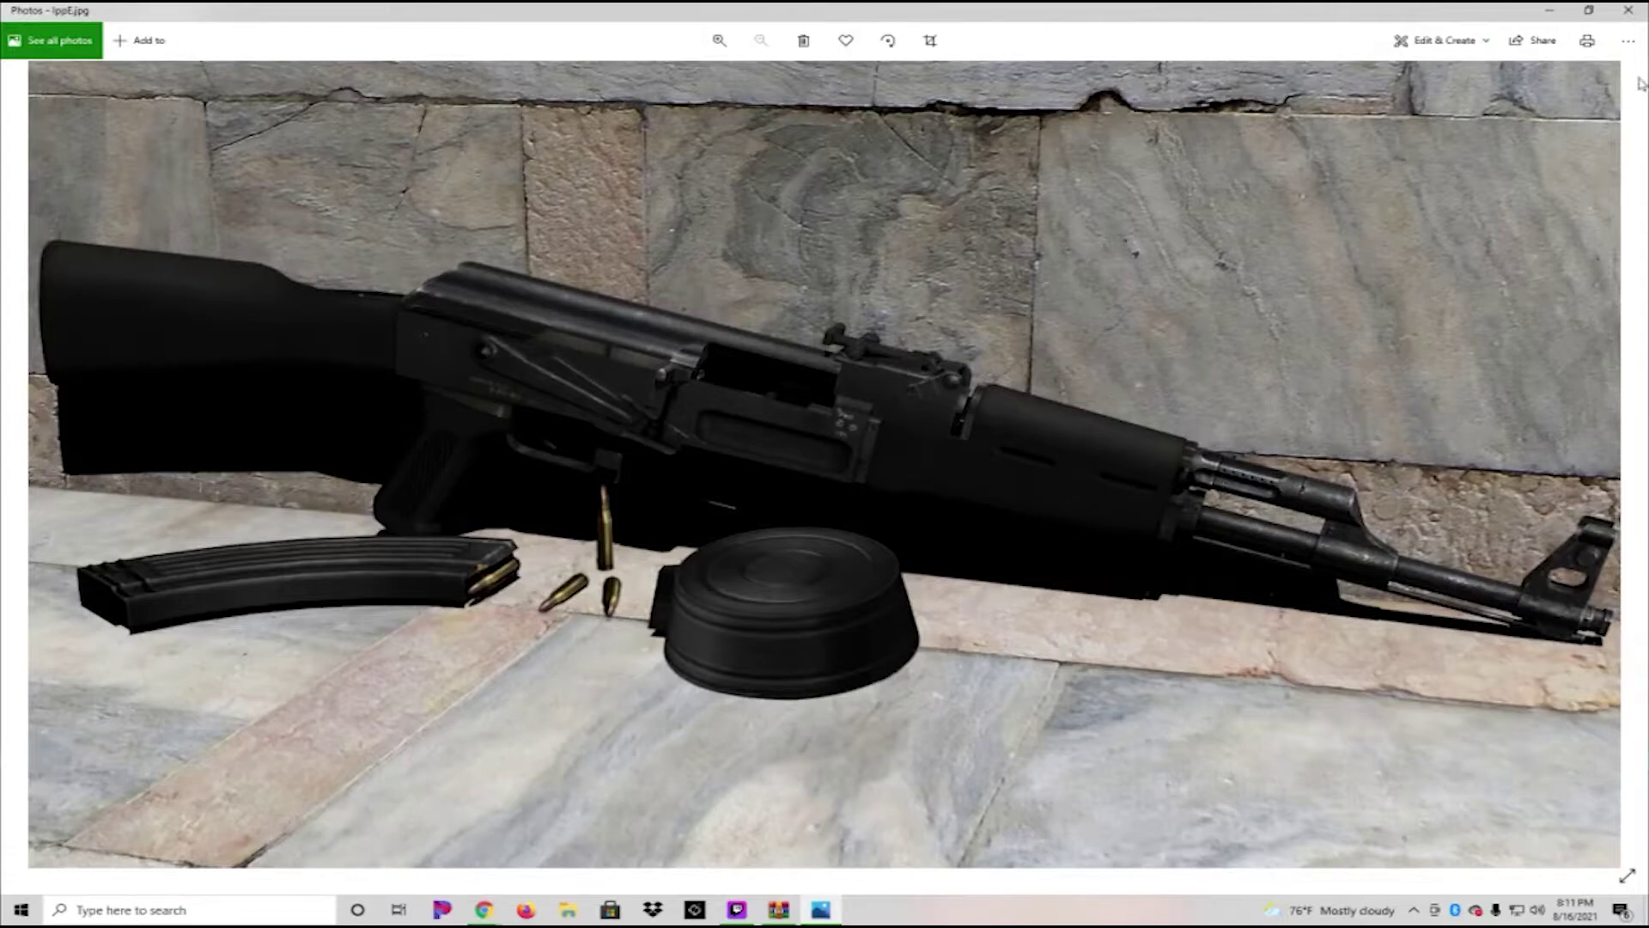
{"action": "left_click", "coordinate": [1627, 9]}
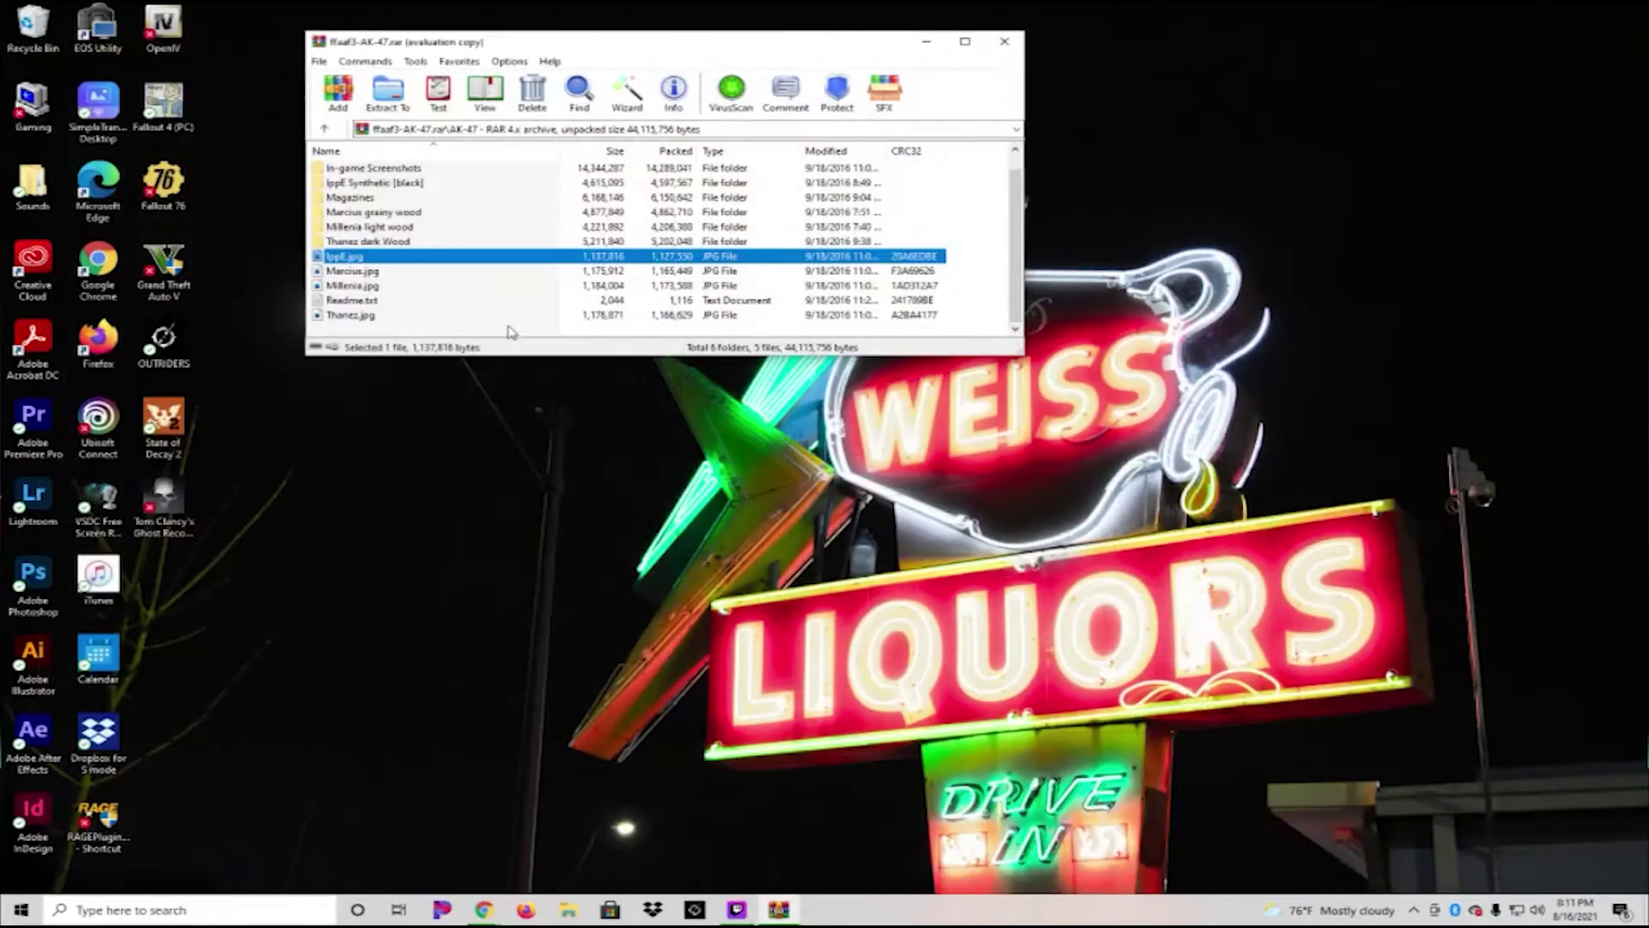
{"action": "double_click", "coordinate": [352, 316]}
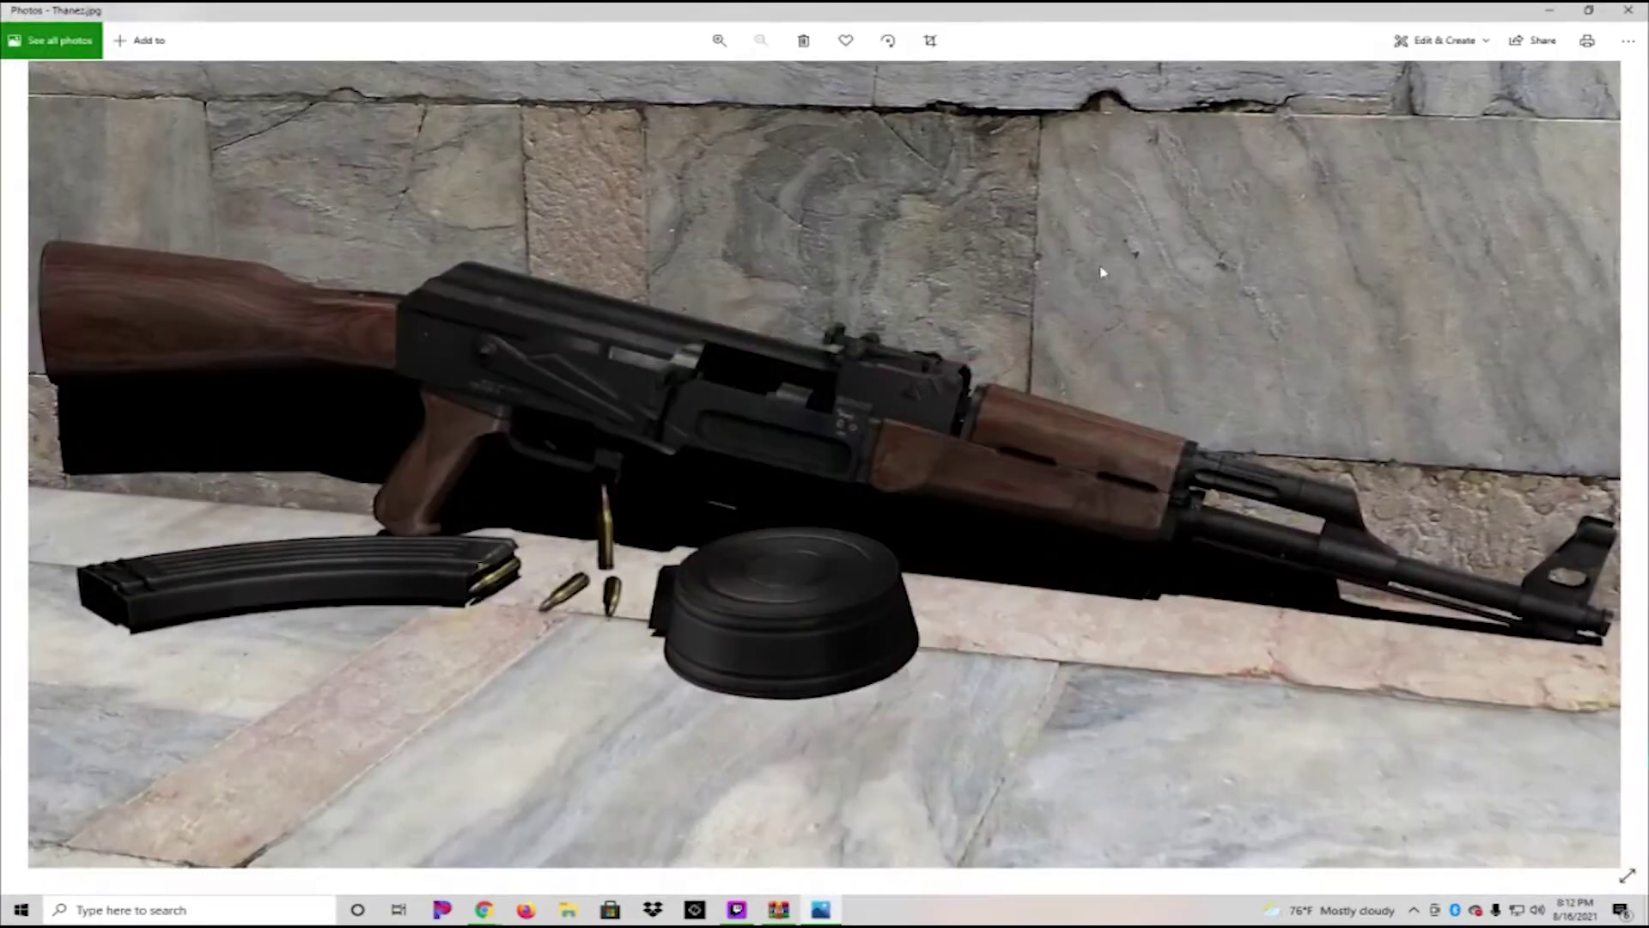
{"action": "left_click", "coordinate": [1633, 12]}
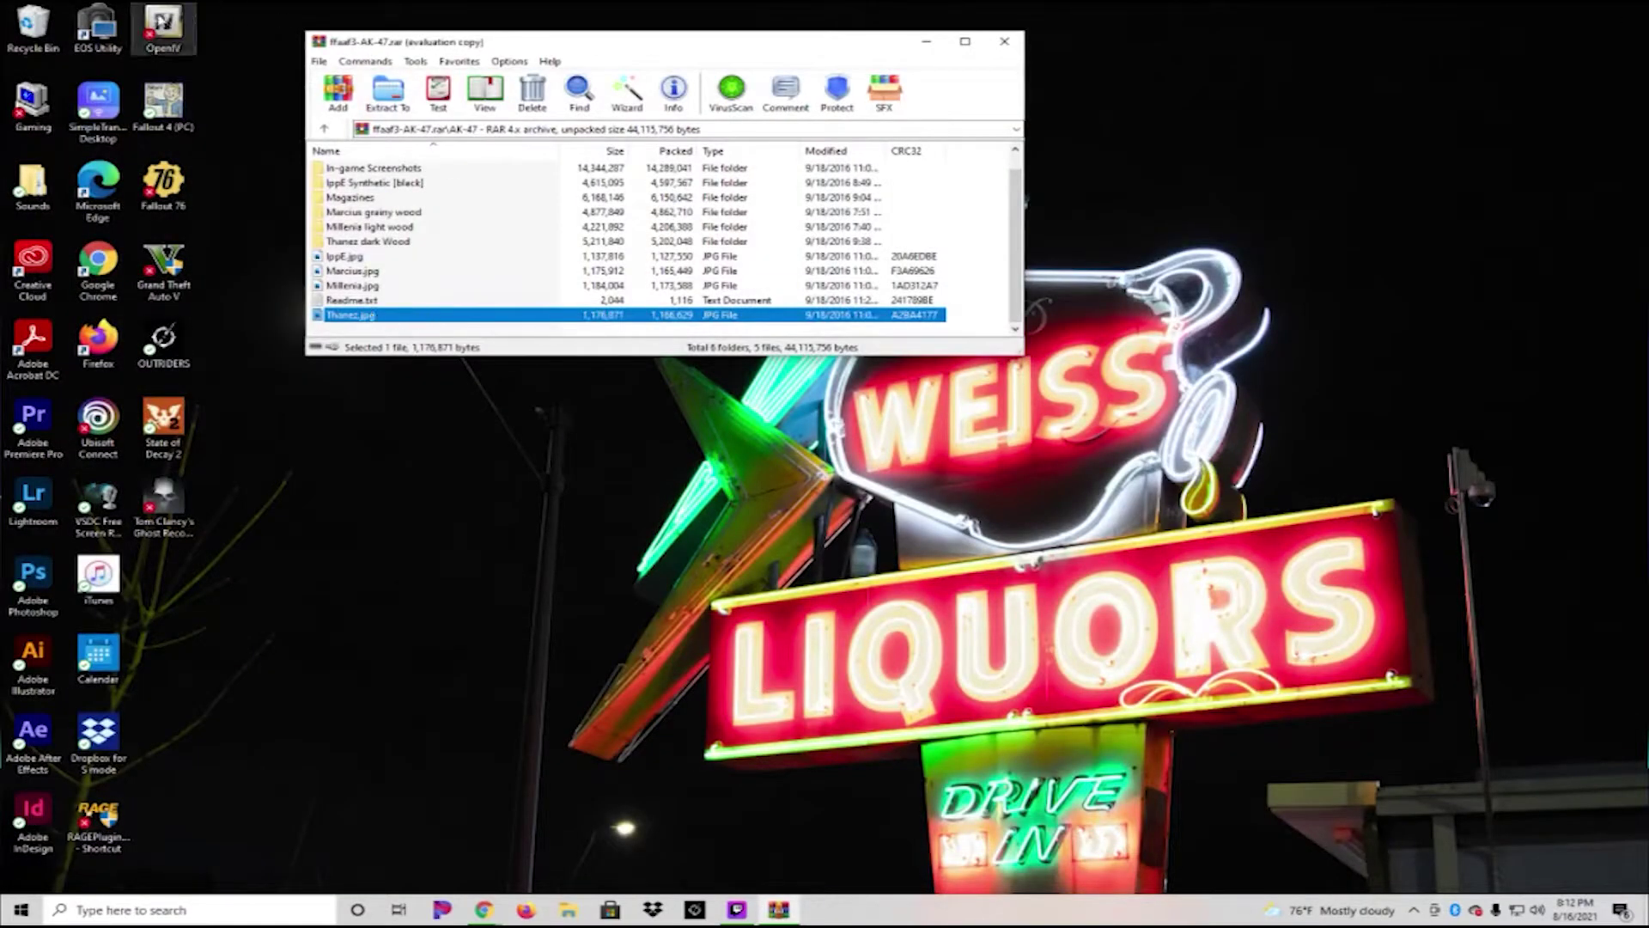
Launch OpenIV for GTA V Windows, enable edit mode, and open mods\update
{"action": "left_click", "coordinate": [164, 26]}
{"action": "double_click", "coordinate": [163, 25]}
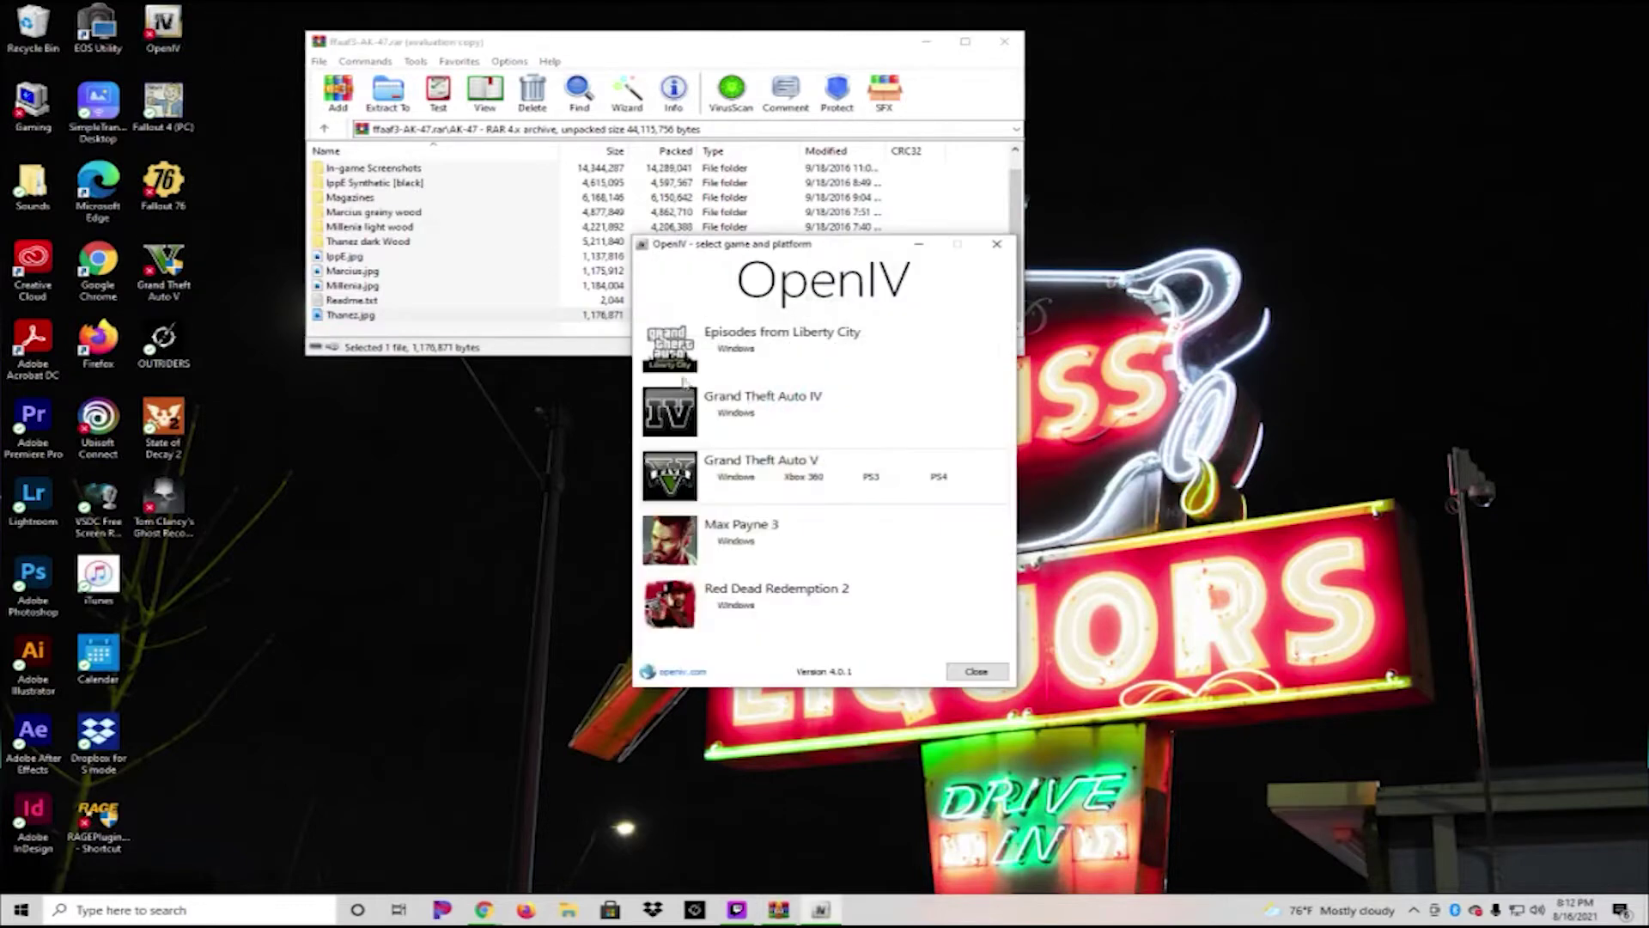
{"action": "left_click", "coordinate": [736, 477]}
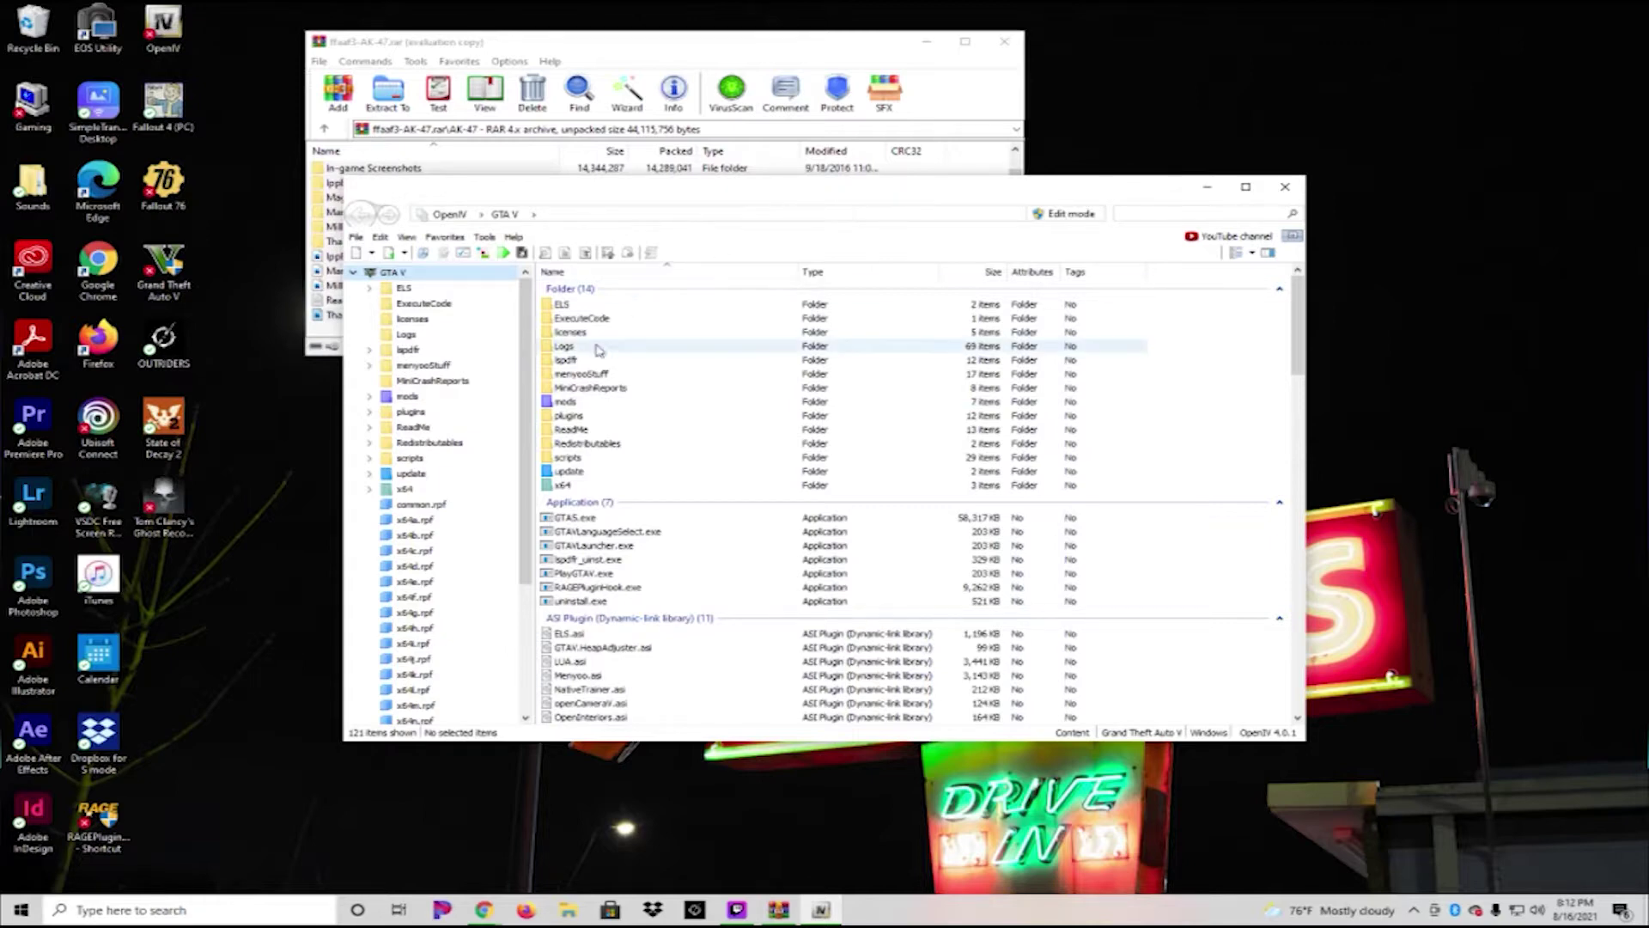
{"action": "left_click", "coordinate": [1068, 213]}
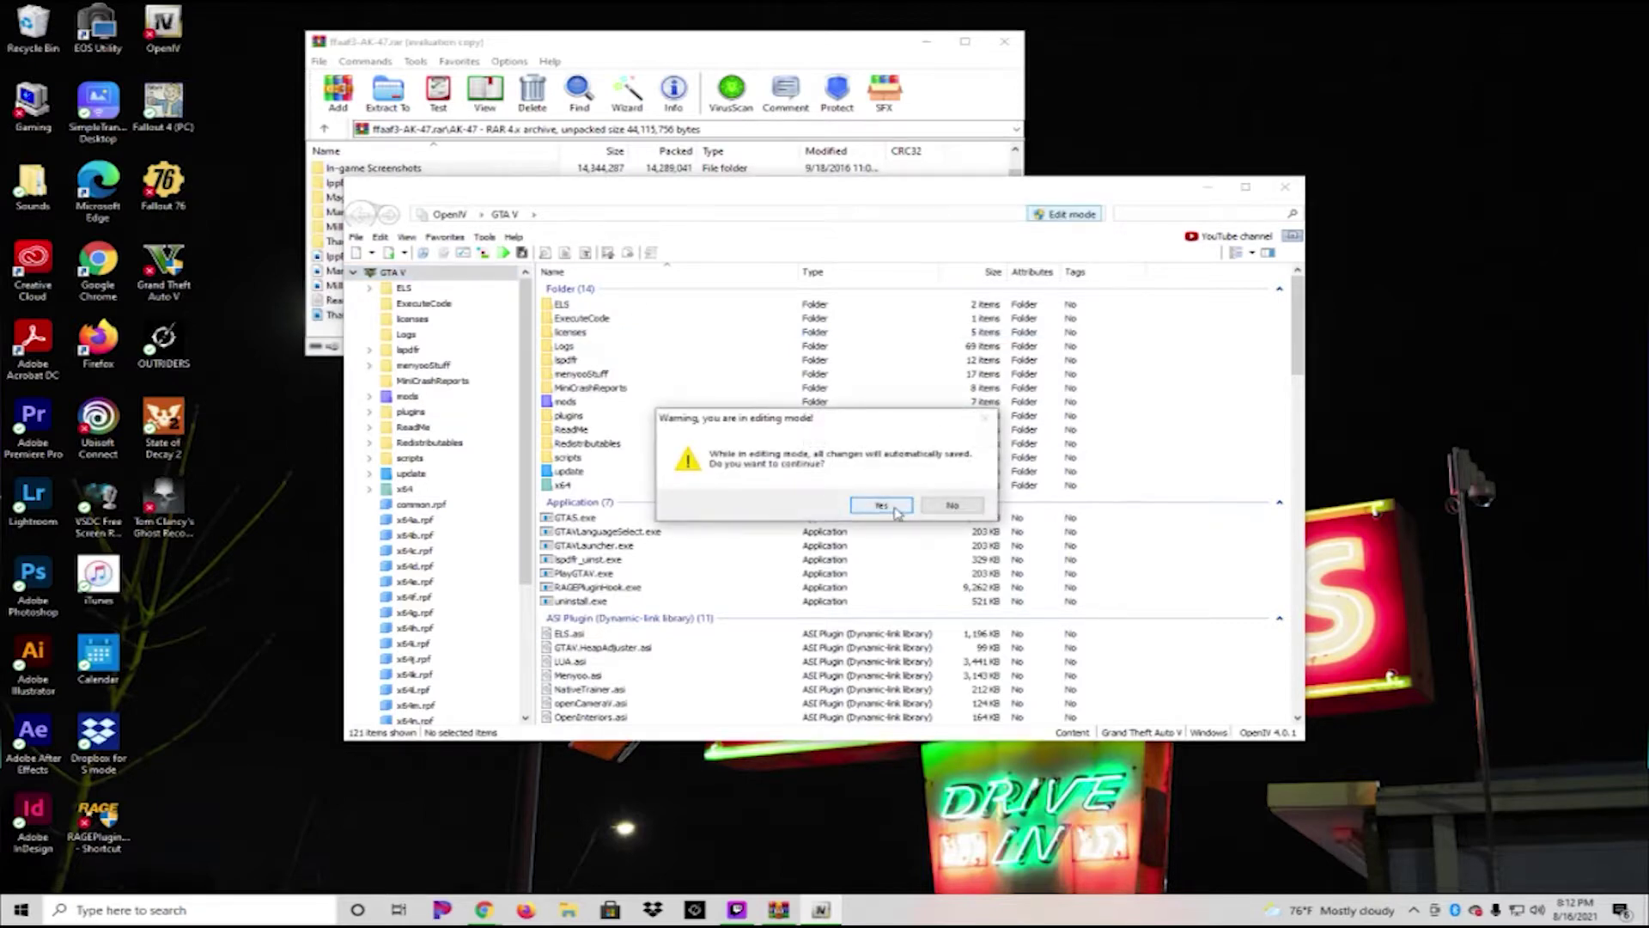
{"action": "left_click", "coordinate": [896, 512]}
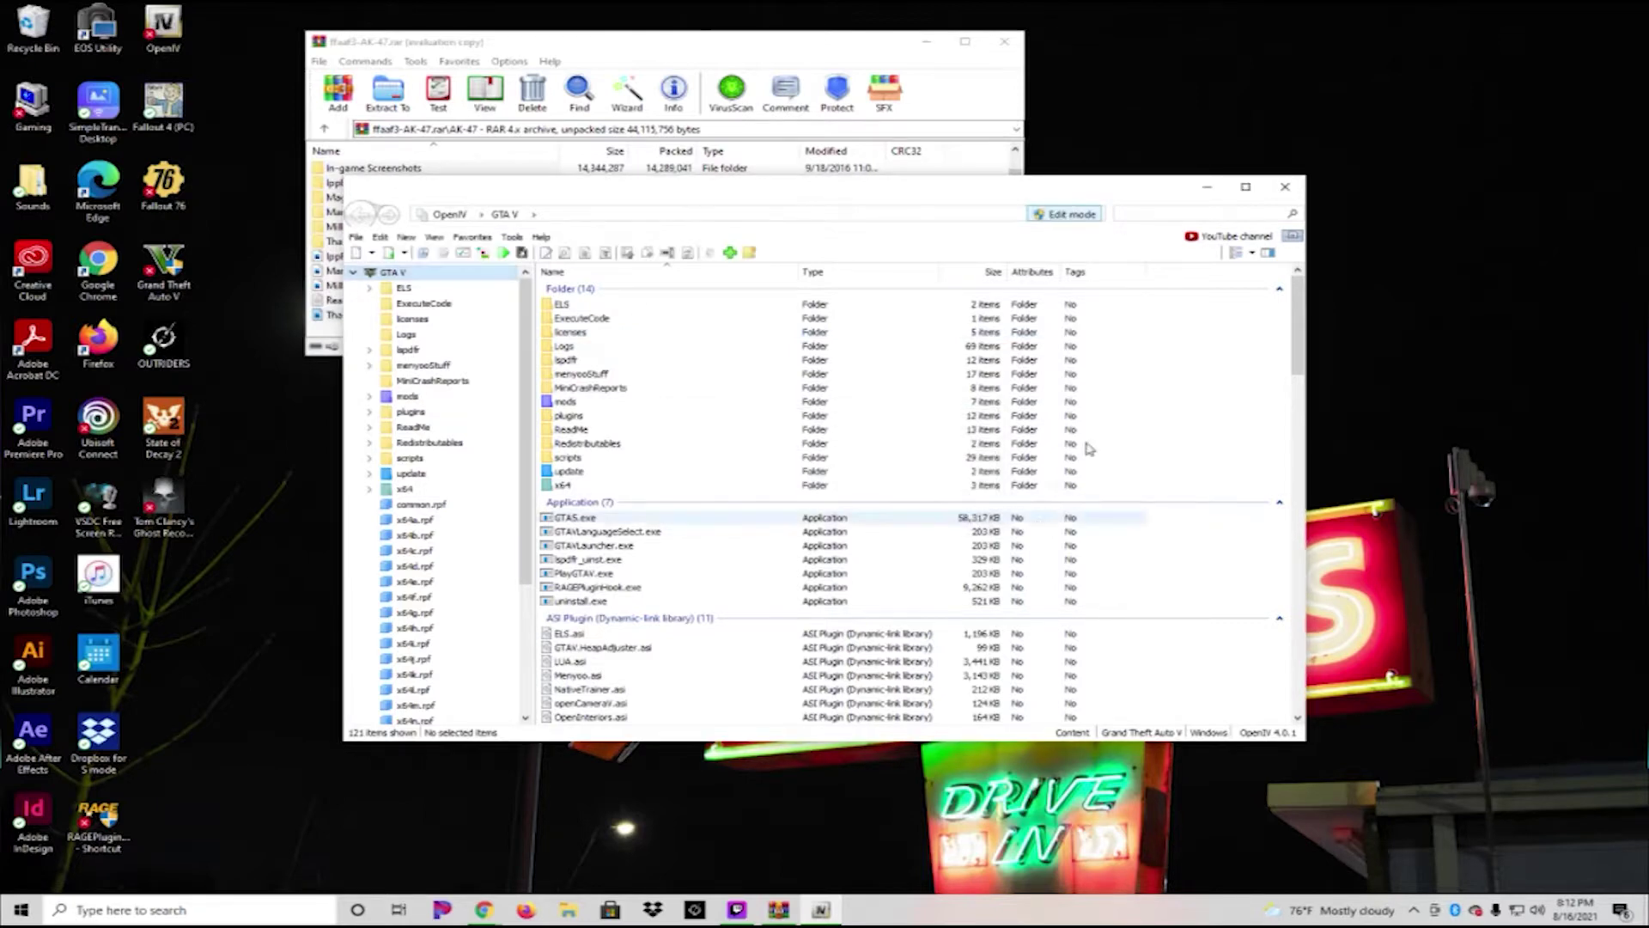
{"action": "double_click", "coordinate": [408, 396]}
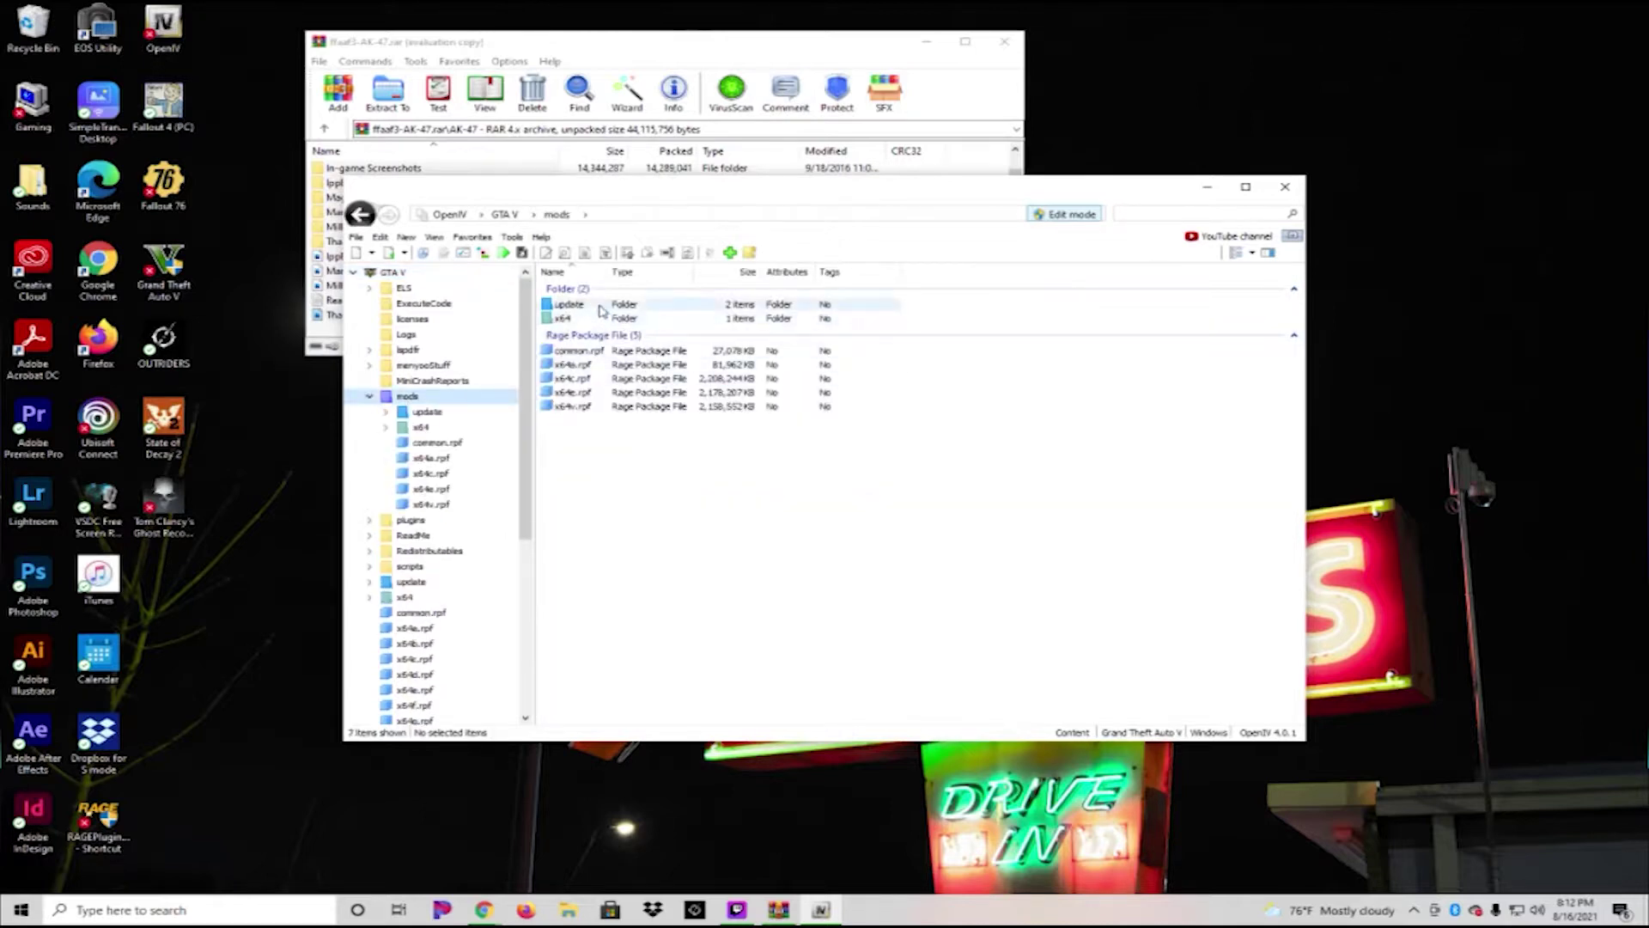
{"action": "double_click", "coordinate": [570, 305]}
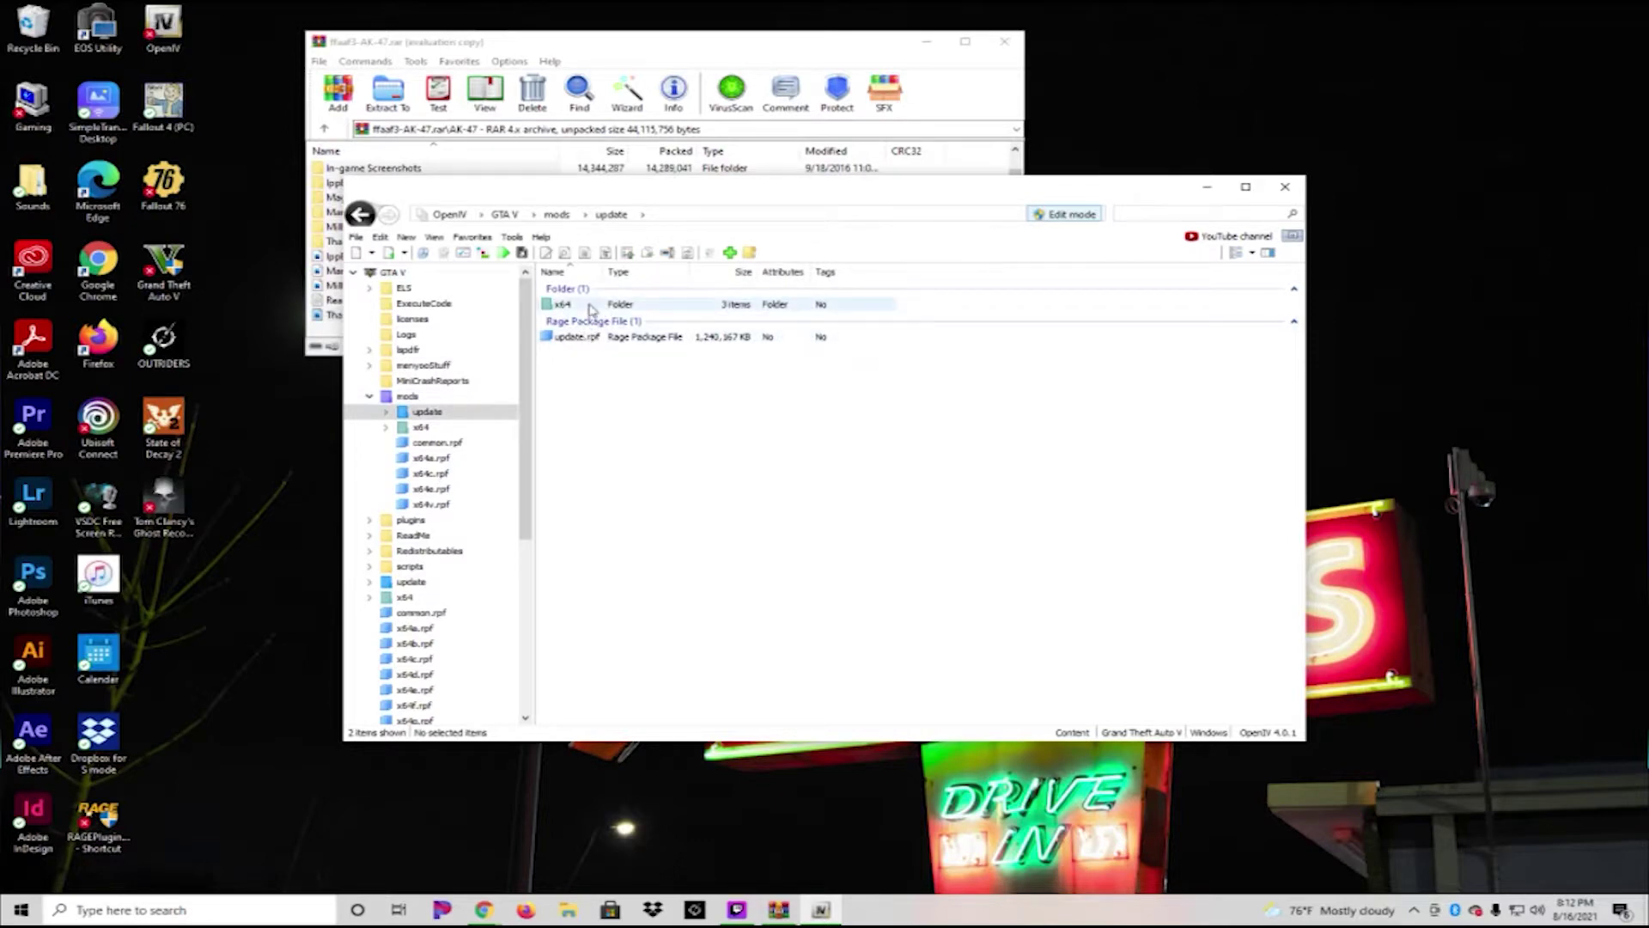
Browse x64\dlcpacks\patchday8ng\dlc.rpf\x64\models\cdimages and open weapons.rpf
{"action": "double_click", "coordinate": [597, 308]}
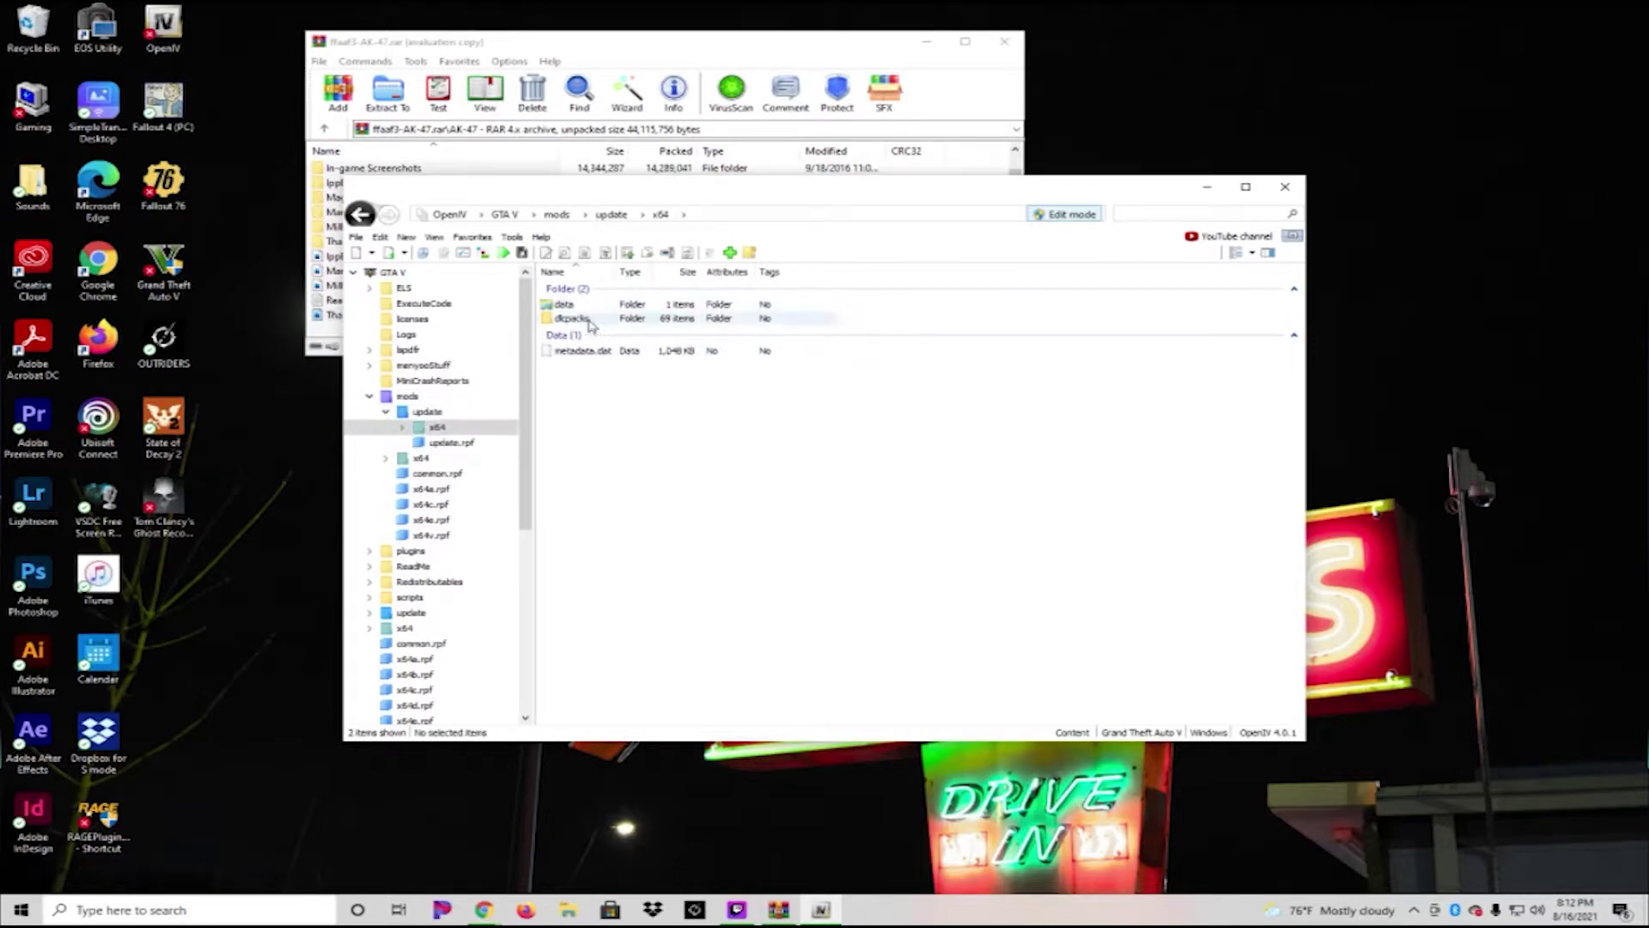
{"action": "double_click", "coordinate": [589, 319]}
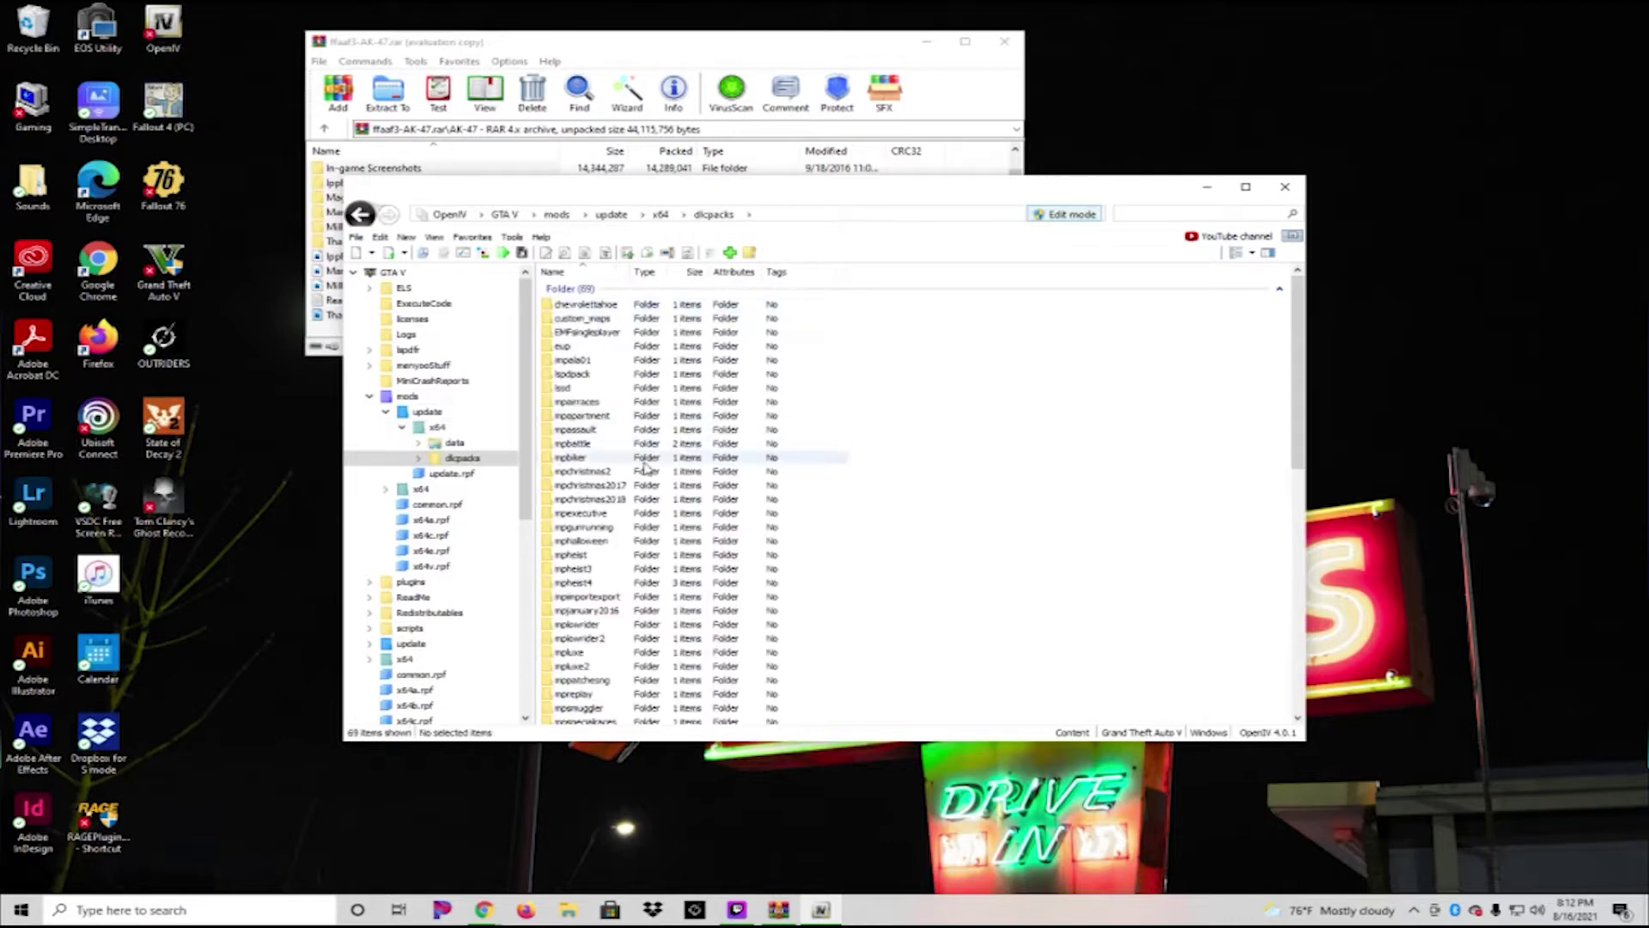
{"action": "scroll", "coordinate": [613, 431], "scroll_direction": "down", "scroll_amount": 7}
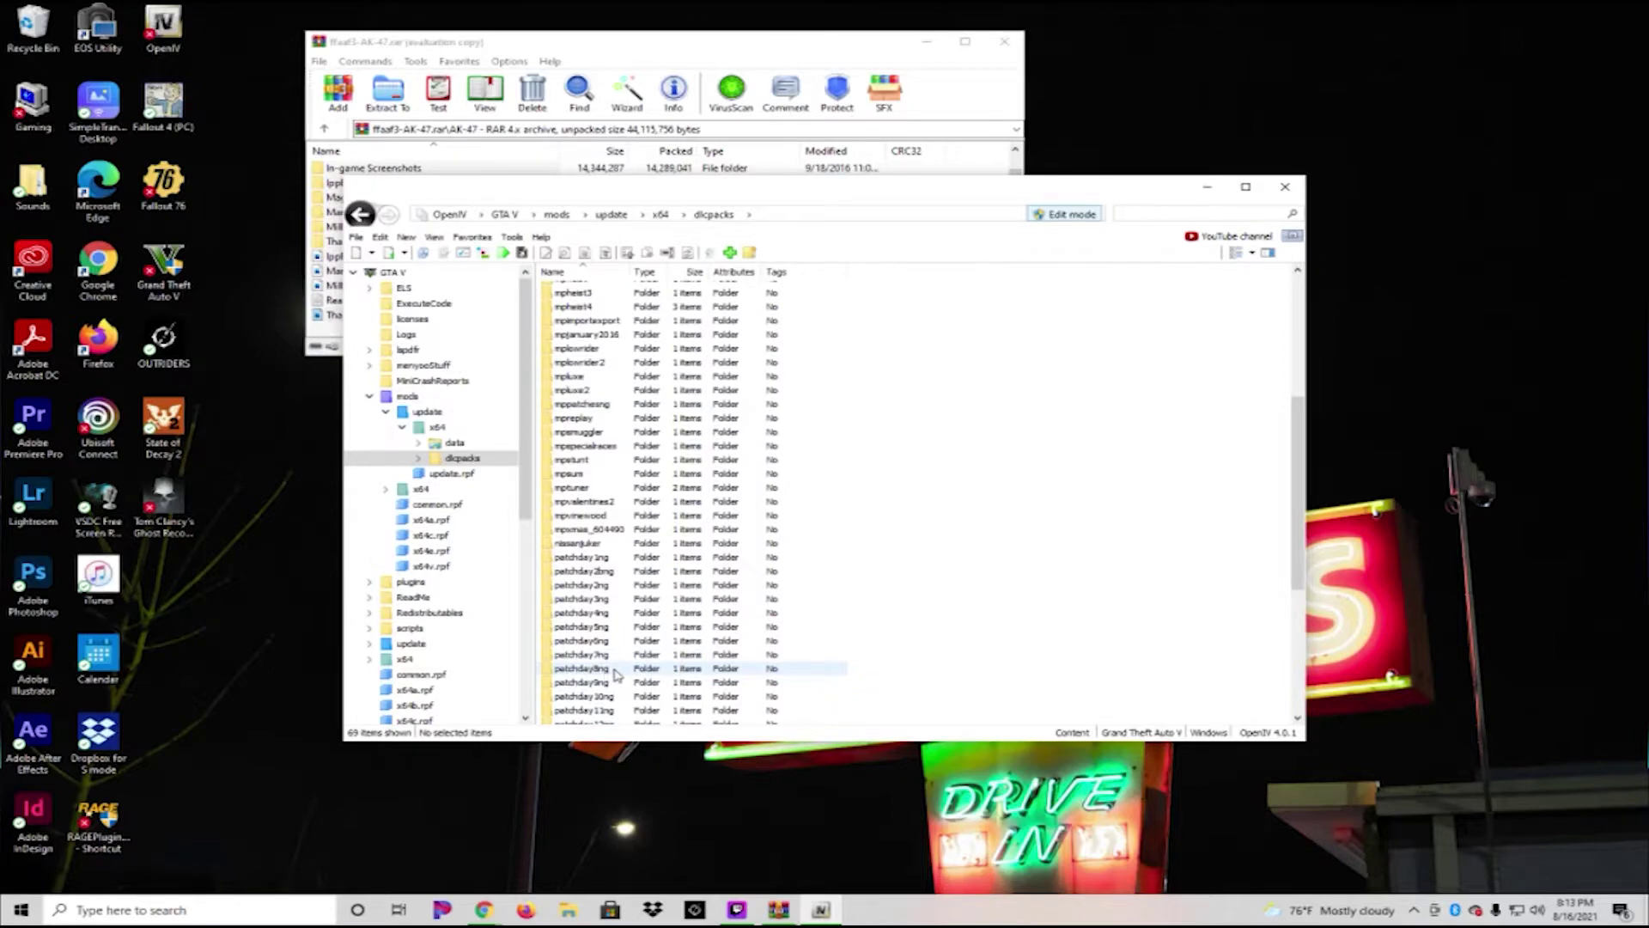
{"action": "double_click", "coordinate": [615, 671]}
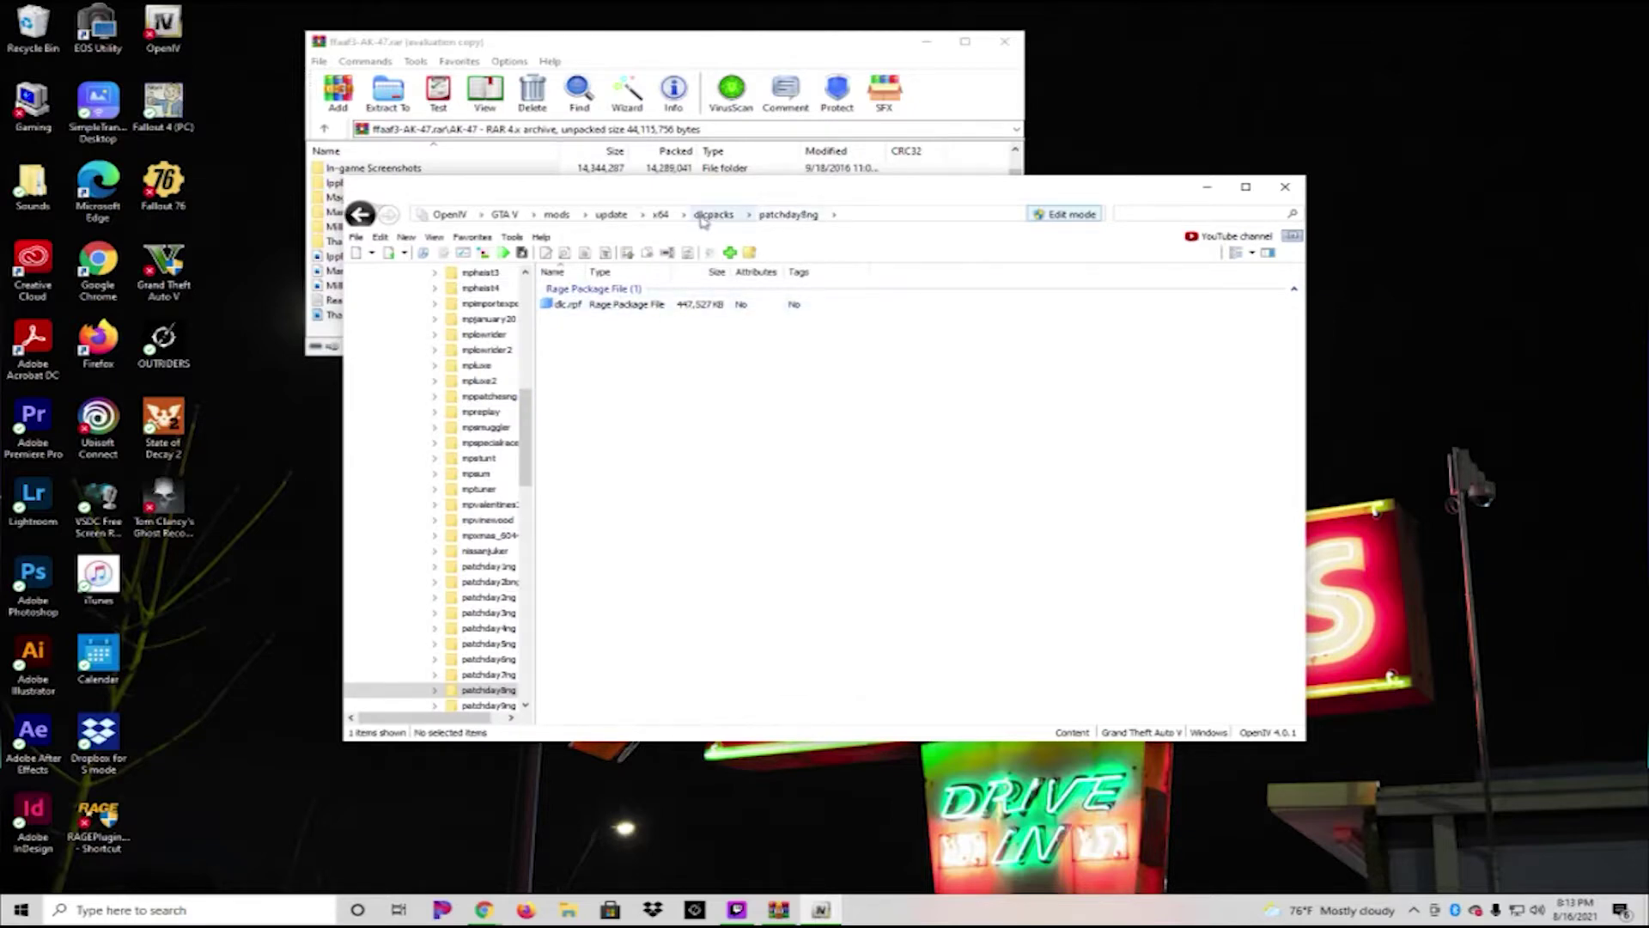
{"action": "double_click", "coordinate": [593, 306]}
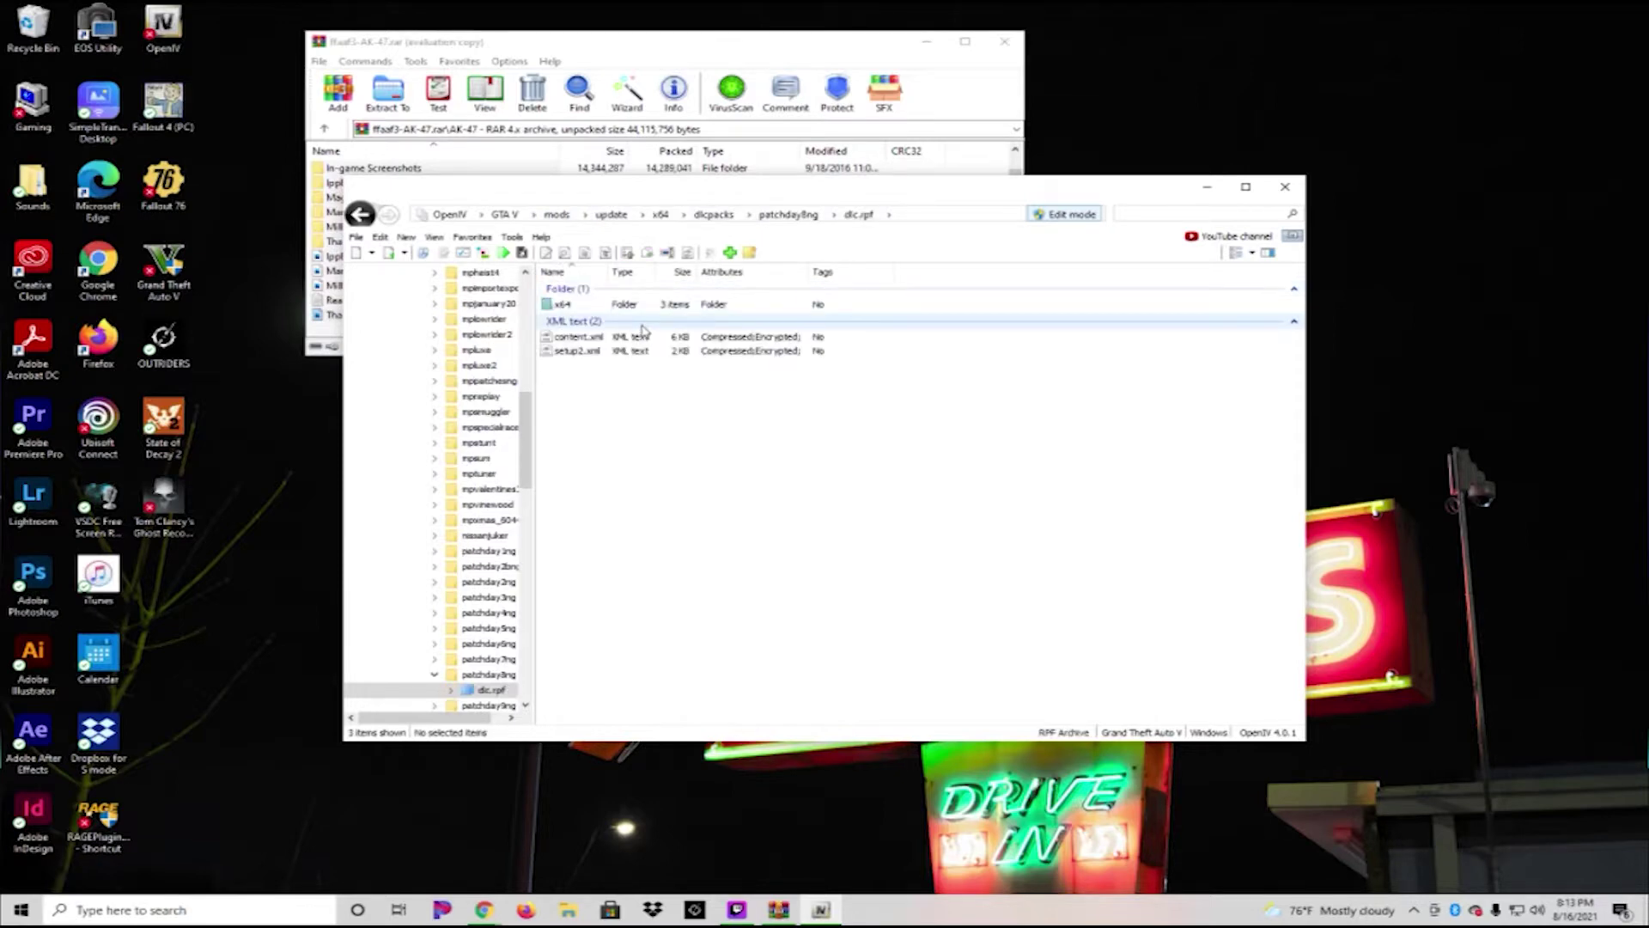
{"action": "left_click", "coordinate": [602, 306]}
{"action": "double_click", "coordinate": [601, 305]}
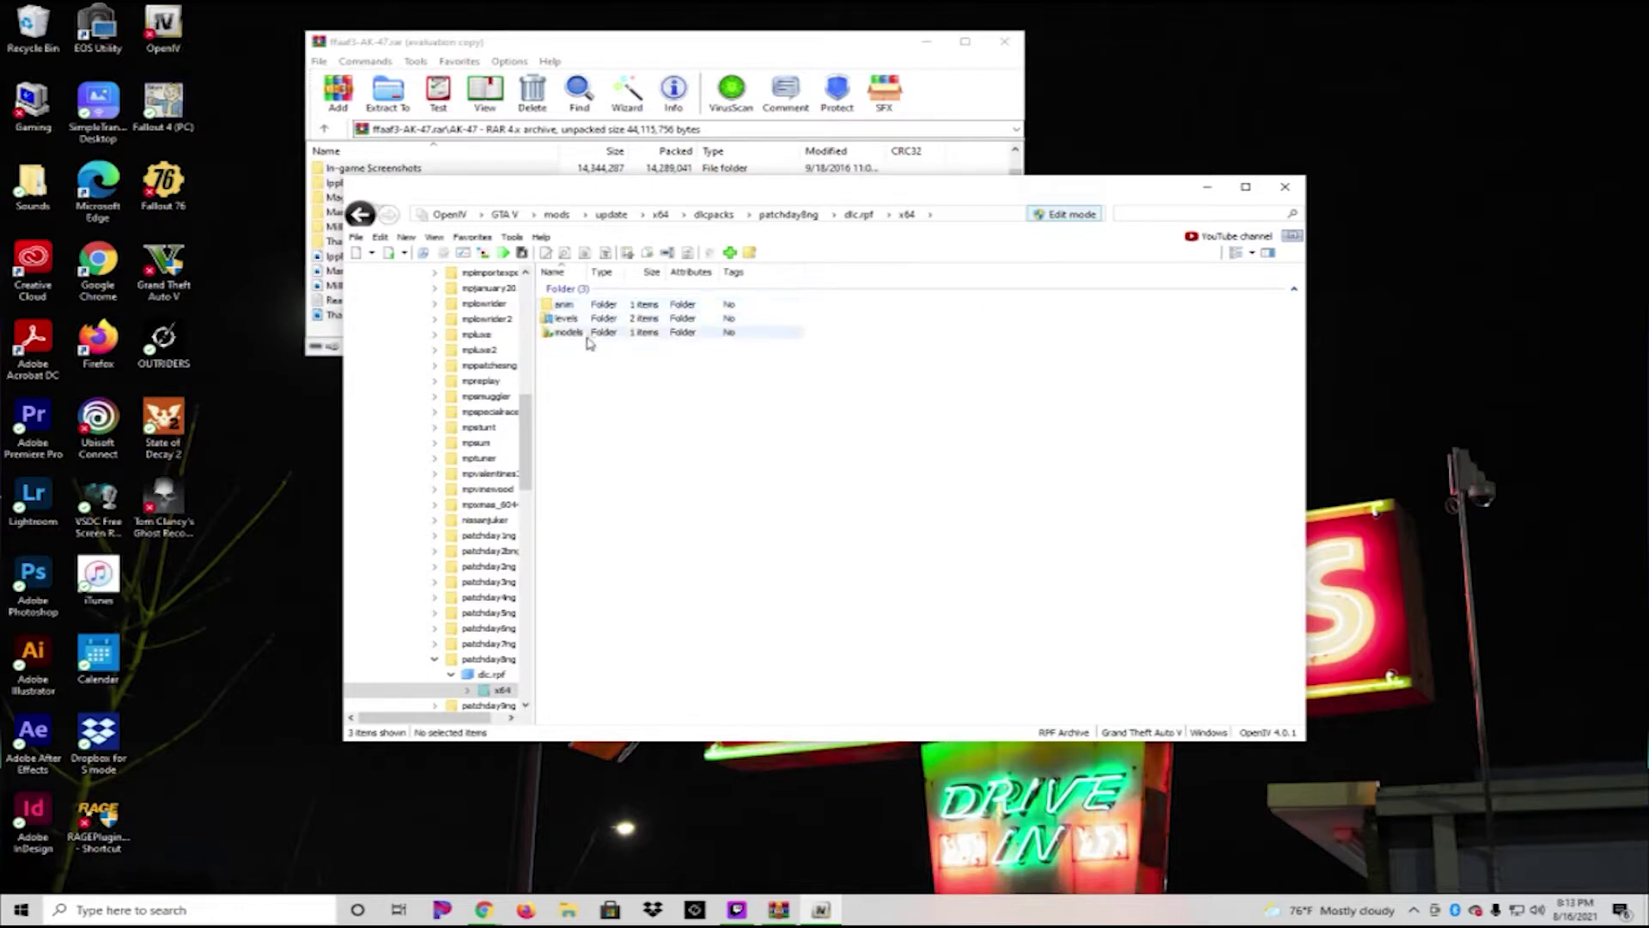
{"action": "double_click", "coordinate": [596, 334]}
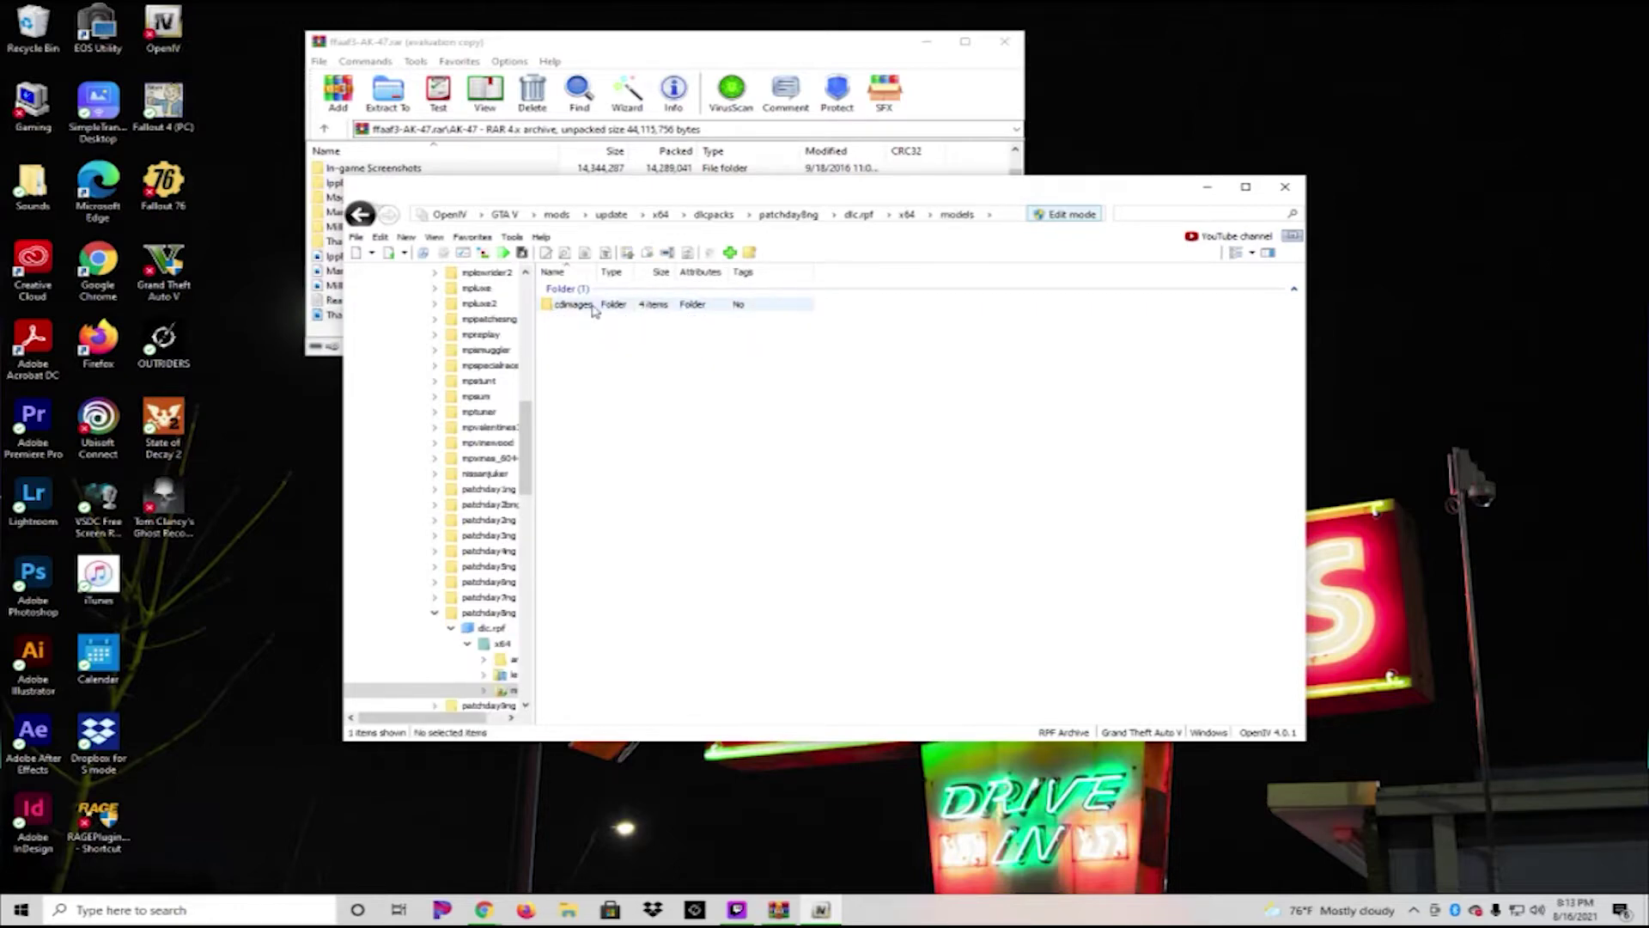
{"action": "double_click", "coordinate": [591, 306]}
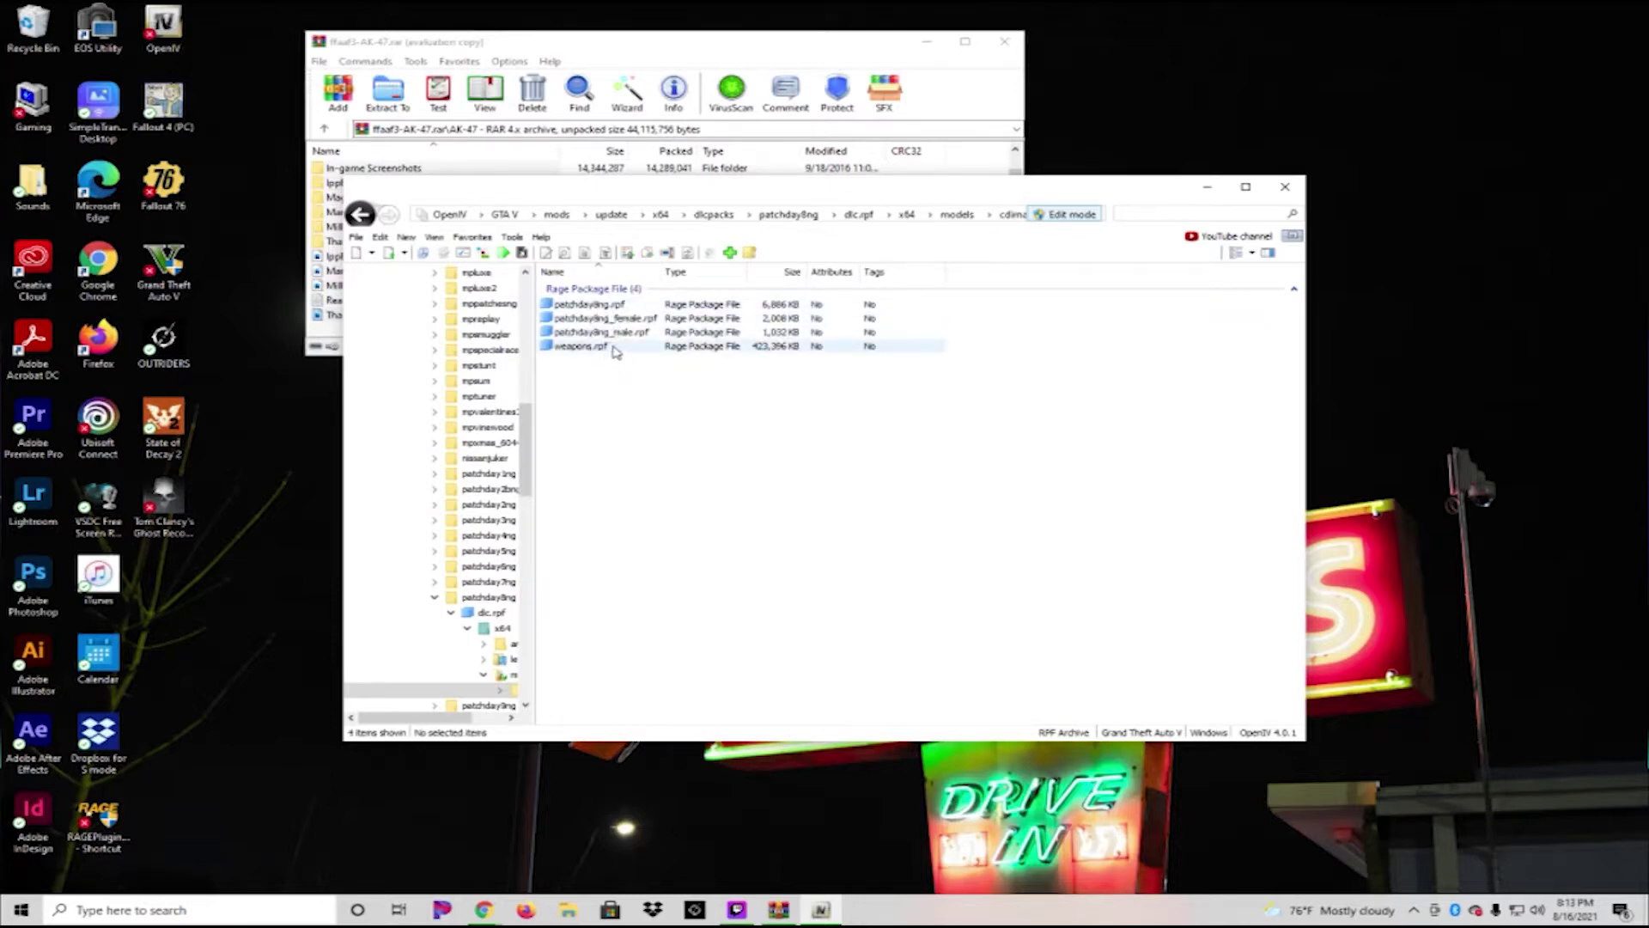
{"action": "double_click", "coordinate": [615, 347]}
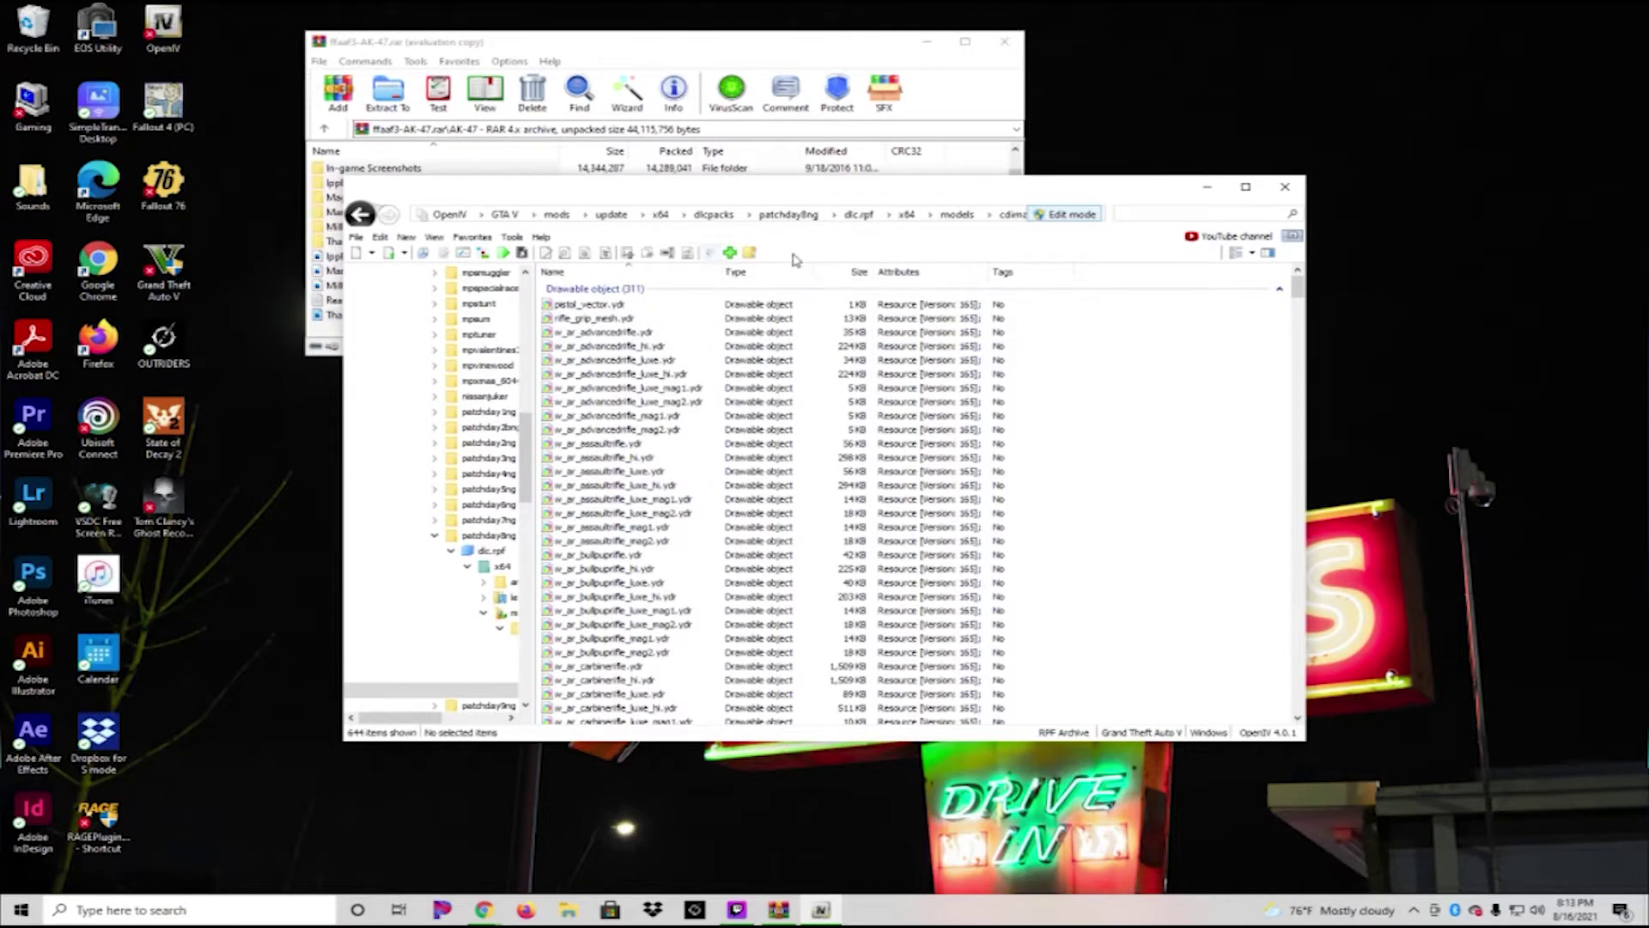
Add the weapons.rpf location to Favorites as 'weapons mods here' and verify it's listed
{"action": "left_click", "coordinate": [474, 237]}
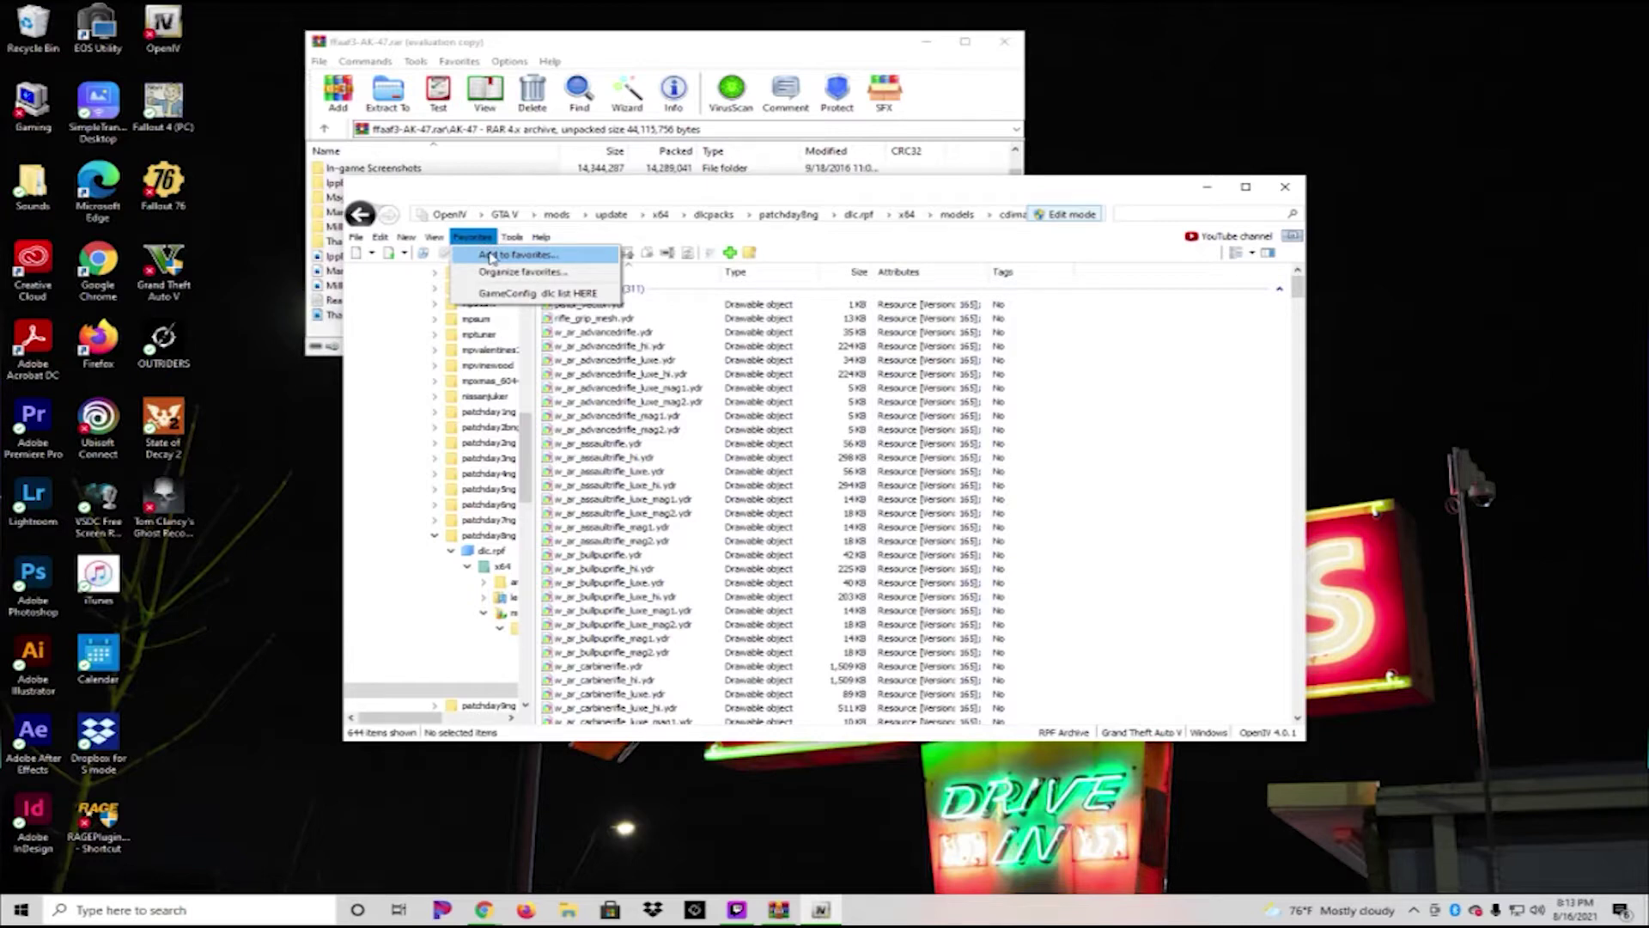
{"action": "left_click", "coordinate": [493, 257]}
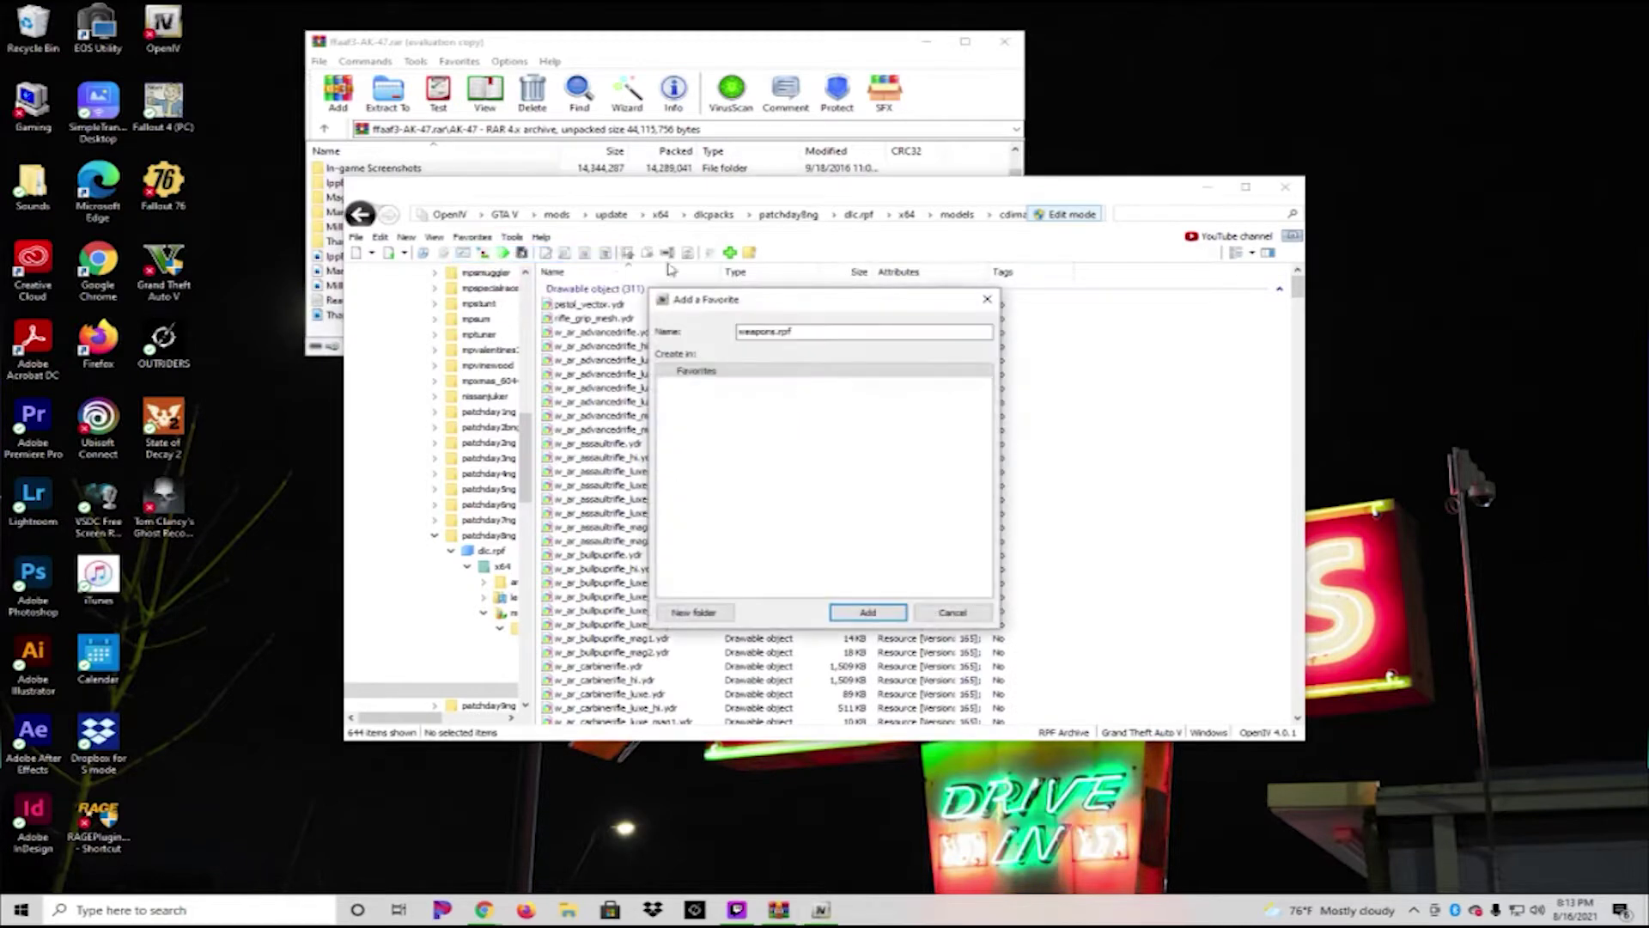
{"action": "left_click", "coordinate": [783, 333]}
{"action": "type", "text": "weapon"}
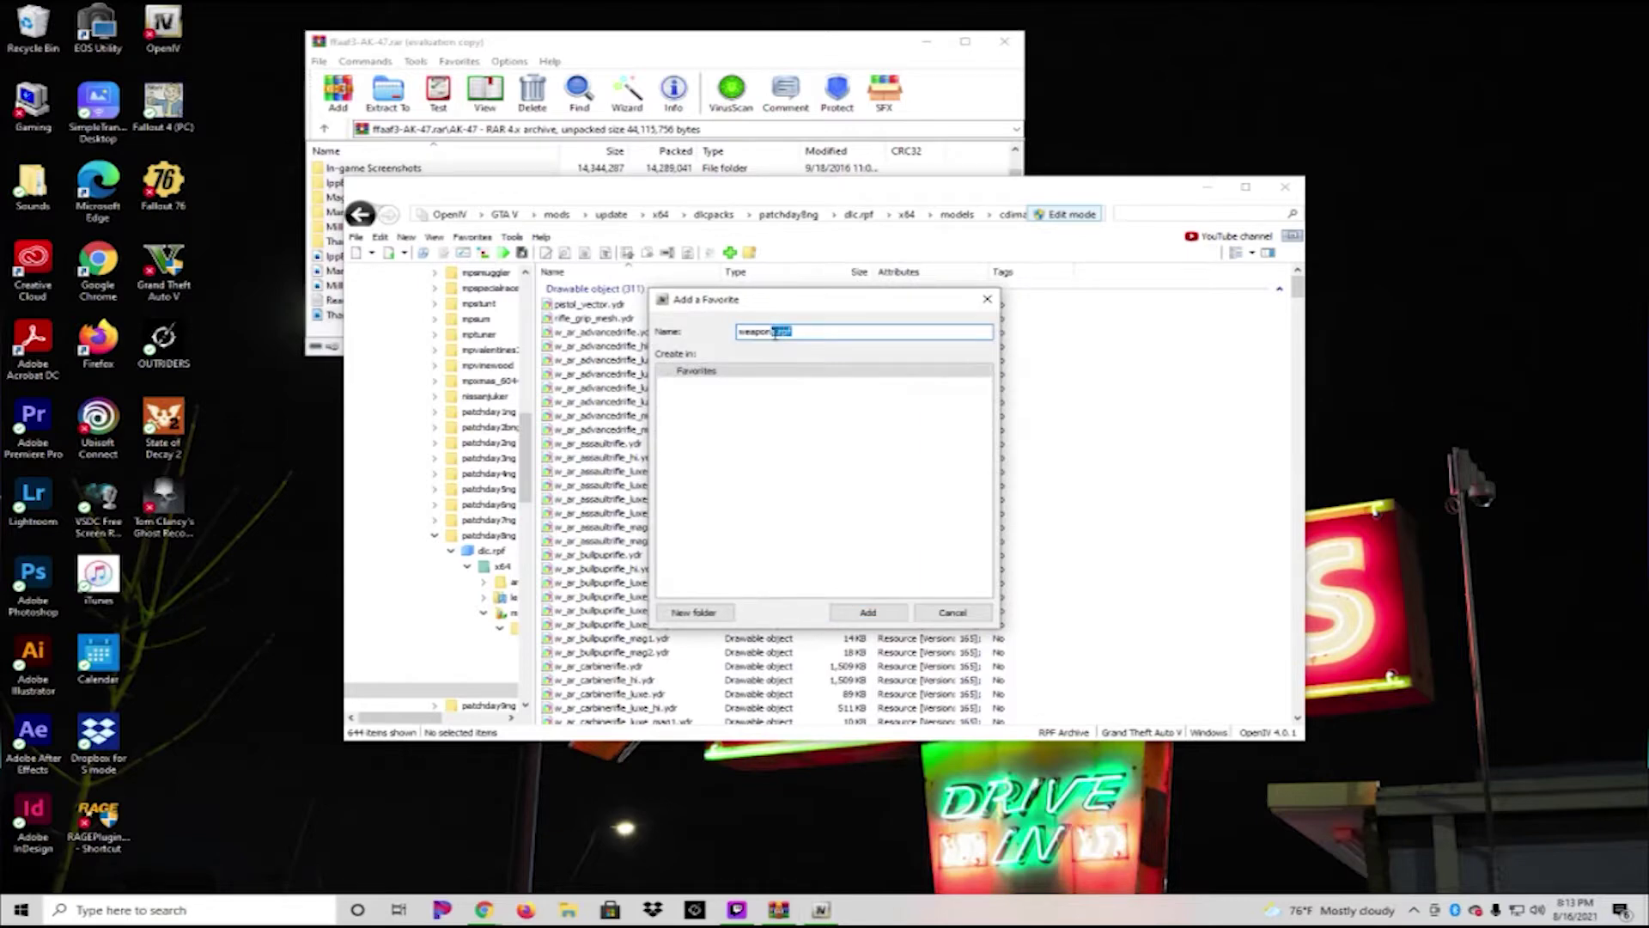
{"action": "type", "text": "s mods here"}
{"action": "left_click", "coordinate": [869, 613]}
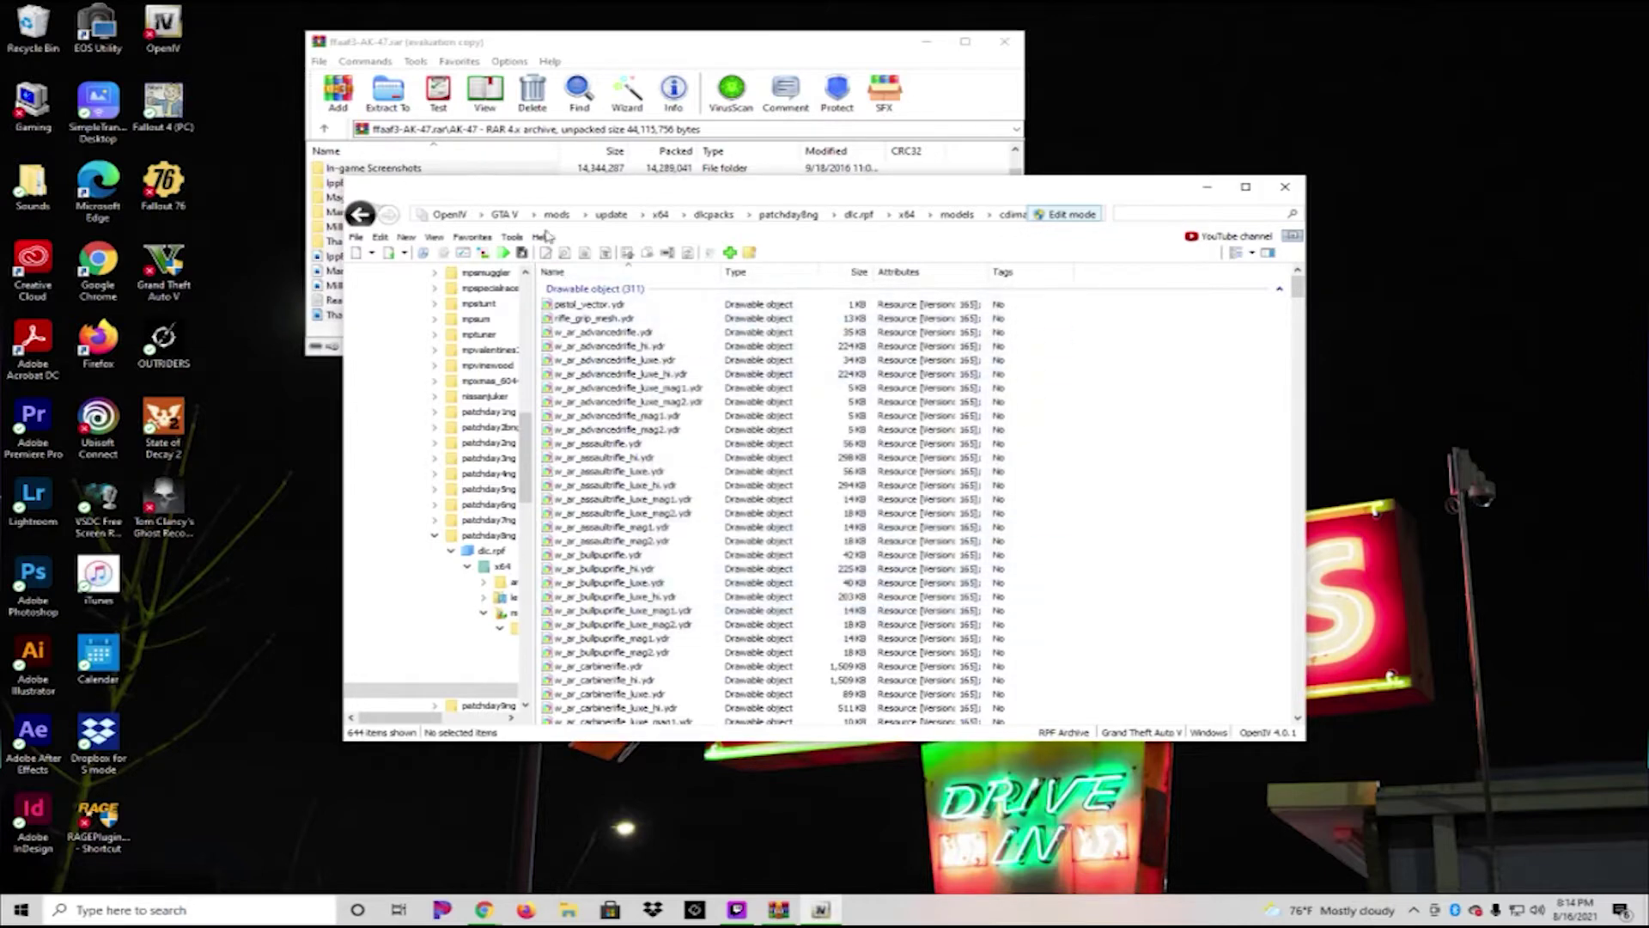
{"action": "left_click", "coordinate": [473, 239]}
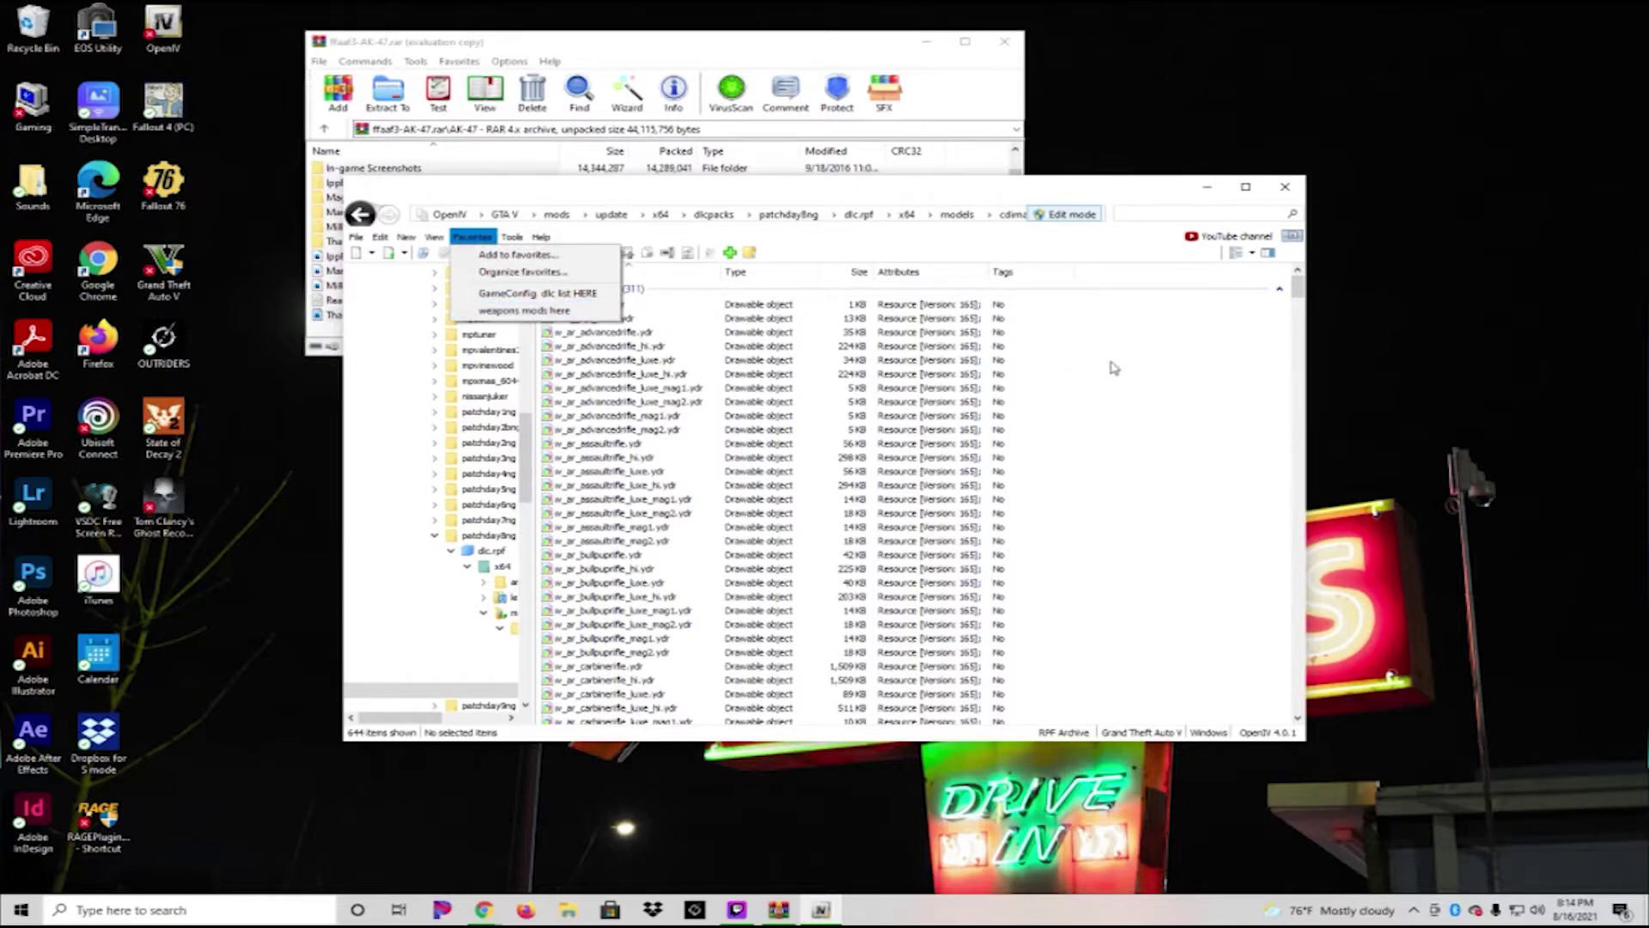
{"action": "left_click", "coordinate": [712, 36]}
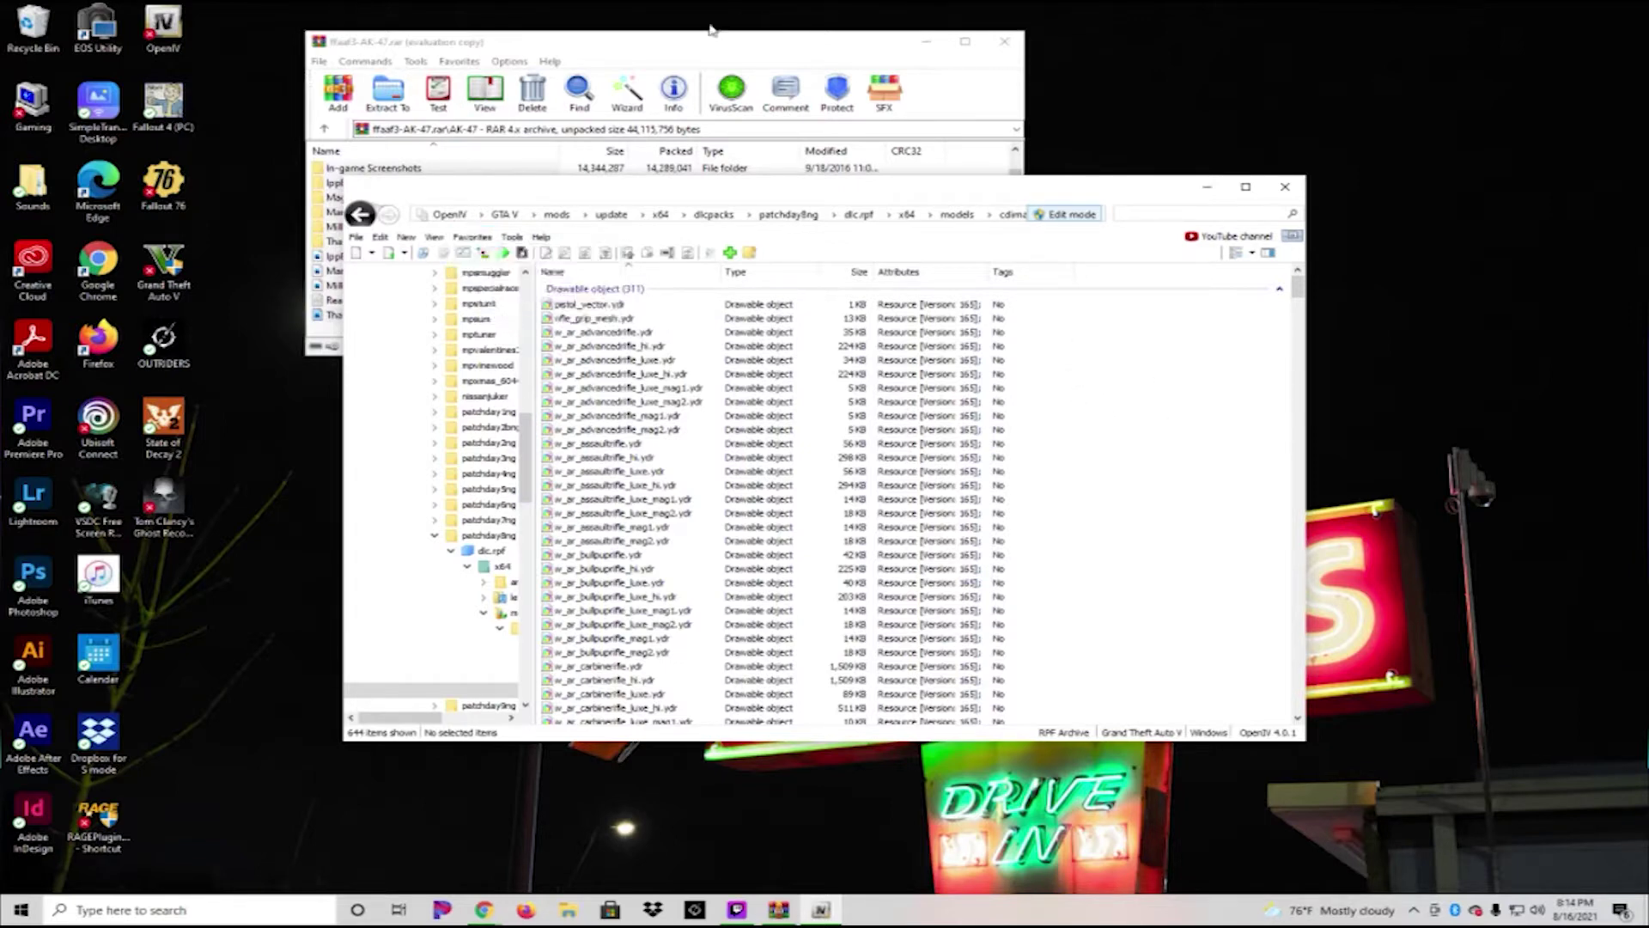
Place WinRAR at the upper left and OpenIV at the lower right
{"action": "left_click", "coordinate": [711, 43]}
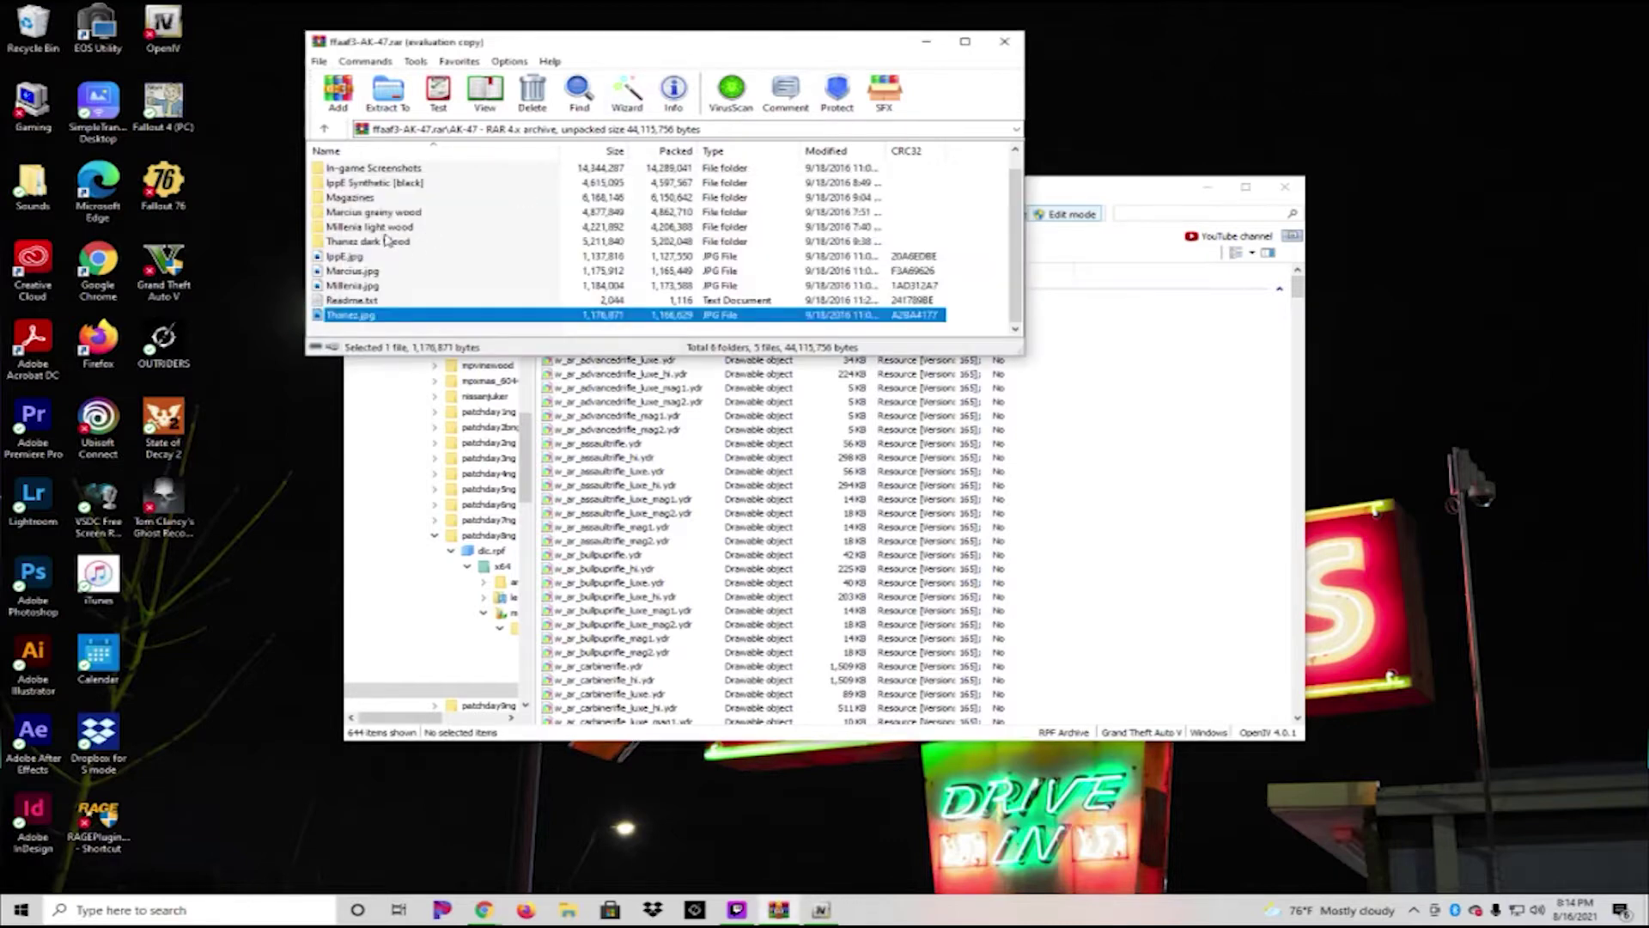
{"action": "left_click_drag", "start_coordinate": [1067, 191], "coordinate": [1392, 325]}
{"action": "left_click", "coordinate": [679, 47]}
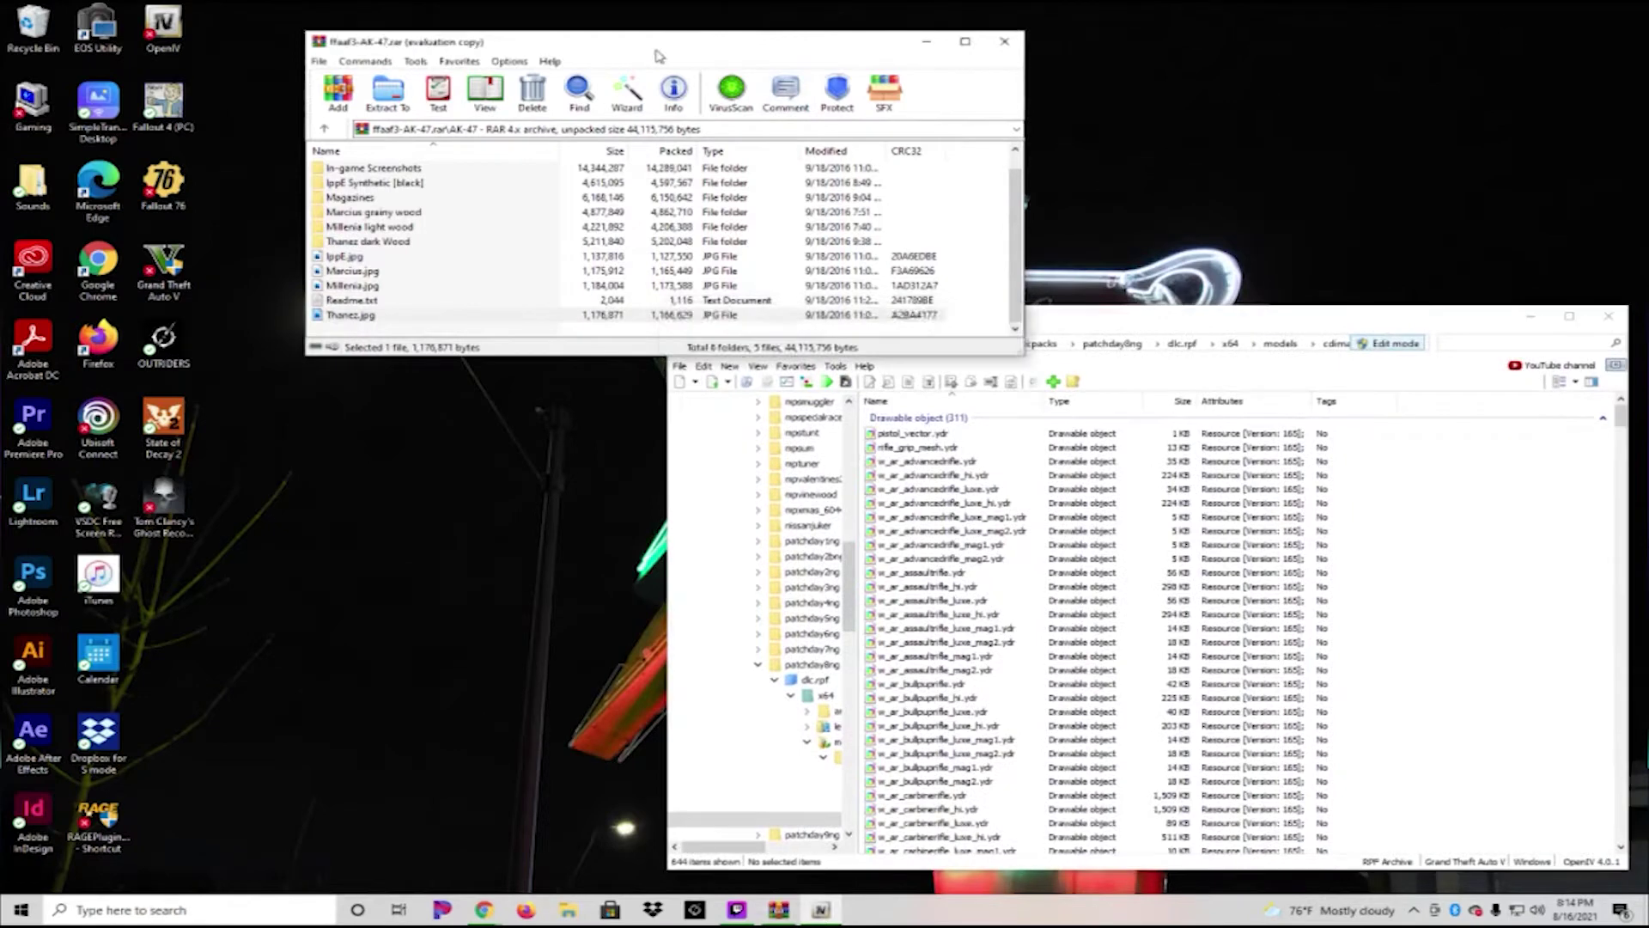
{"action": "left_click_drag", "start_coordinate": [659, 56], "coordinate": [423, 37]}
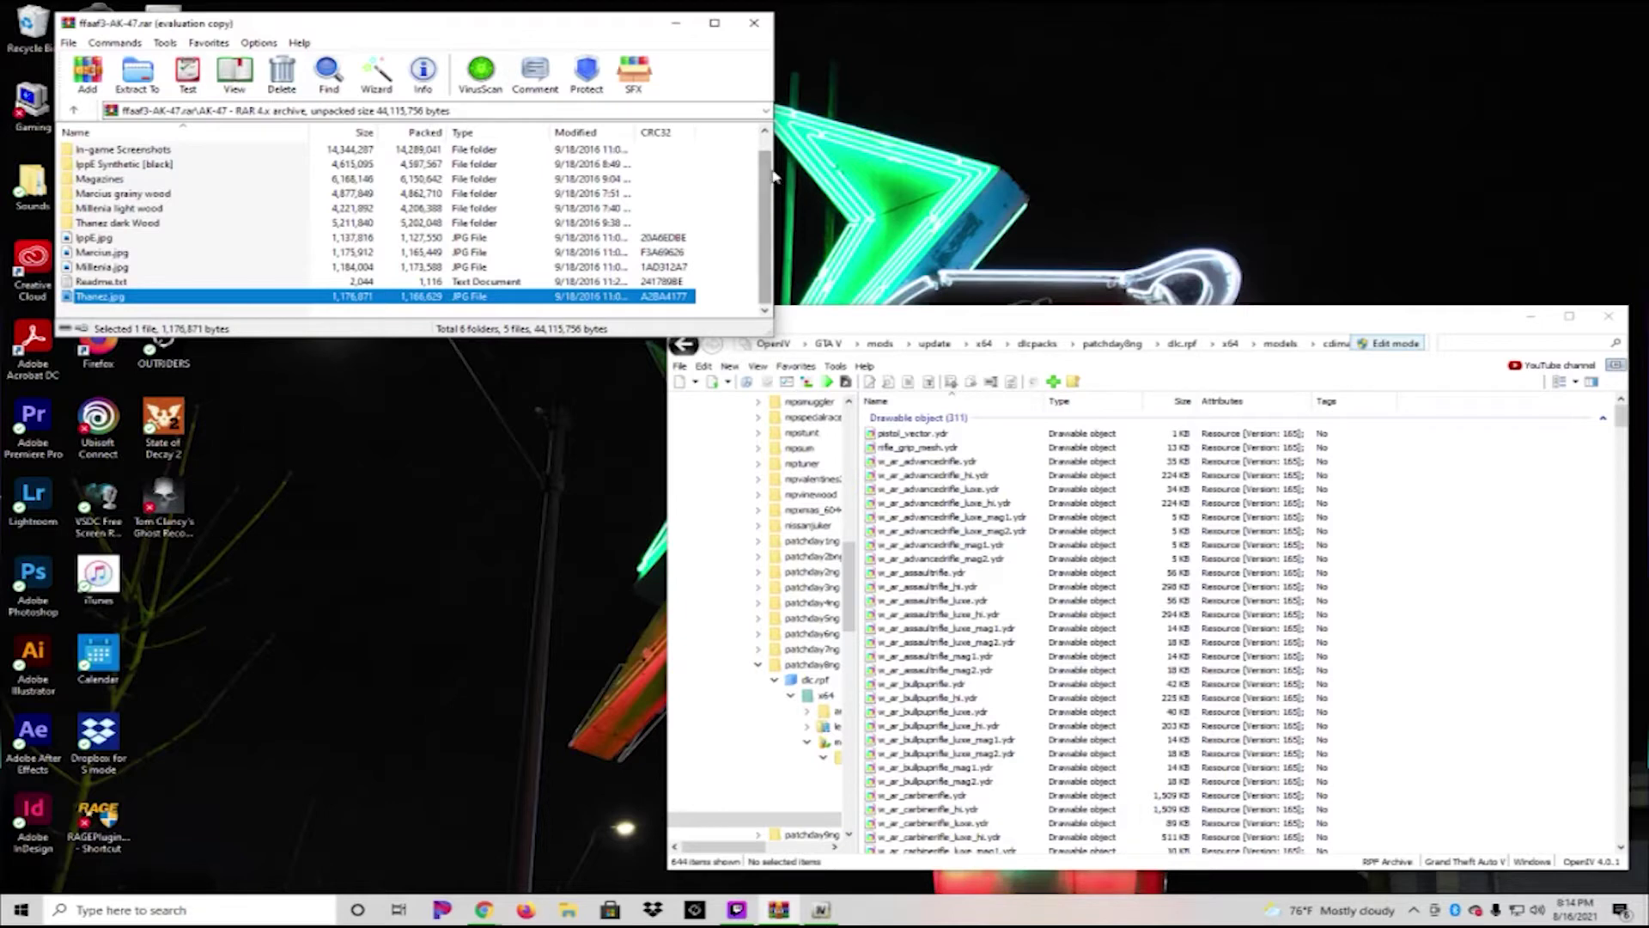
Inspect the Thanez dark Wood folder, preview Thanez.jpg, then select Thanez dark Wood
{"action": "double_click", "coordinate": [129, 223]}
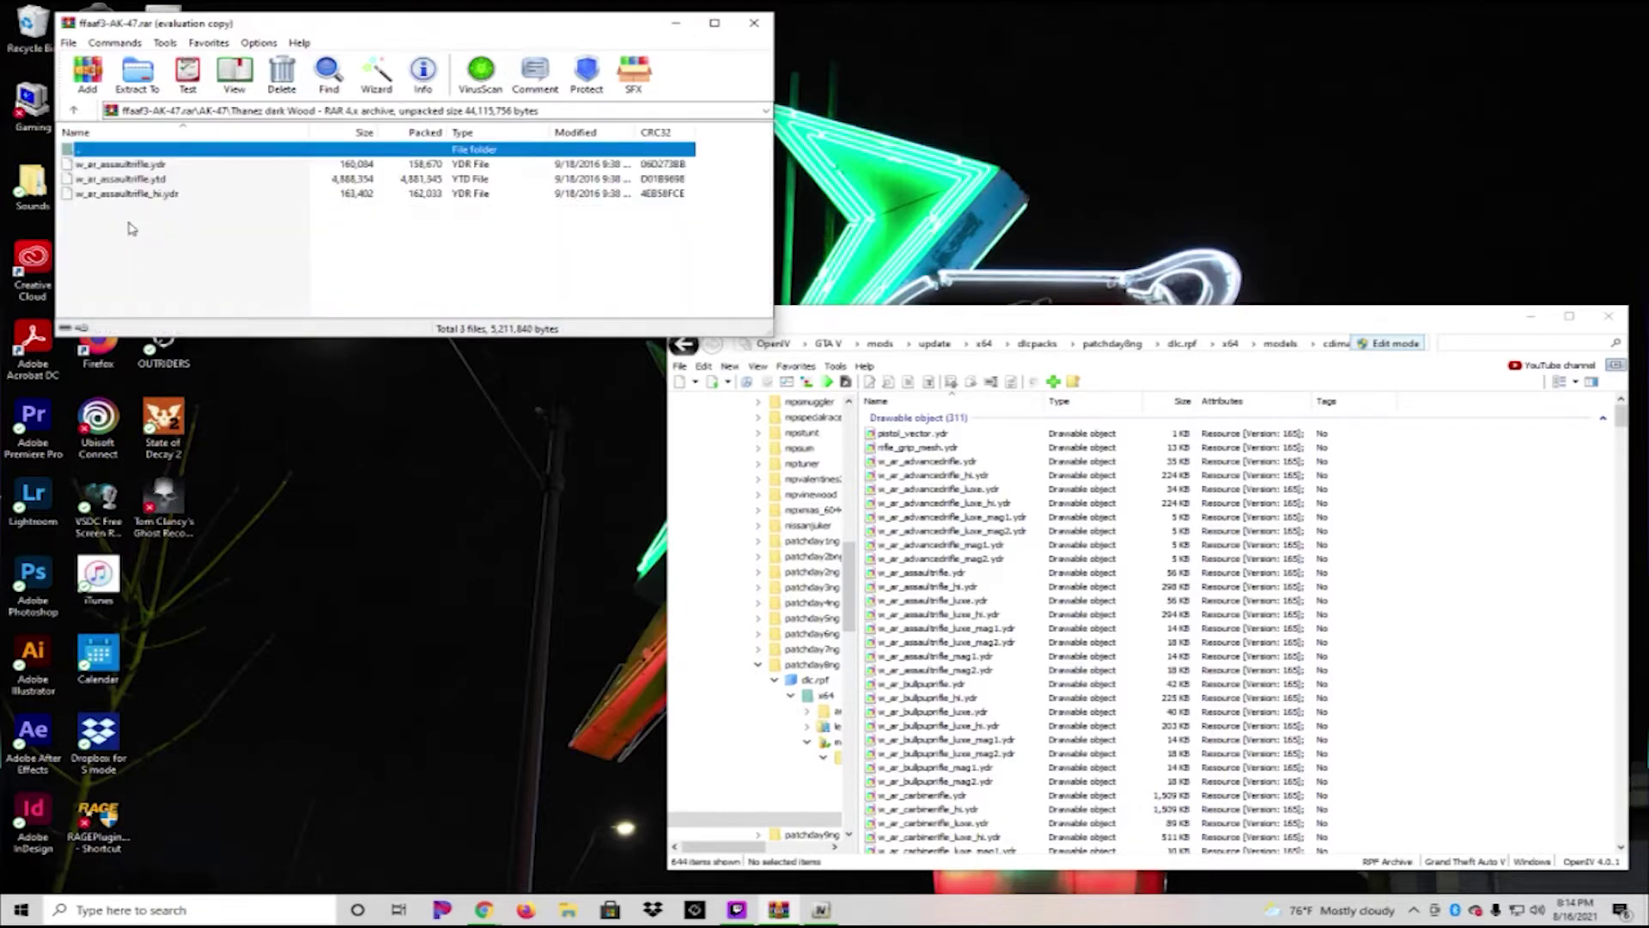
{"action": "left_click", "coordinate": [75, 111]}
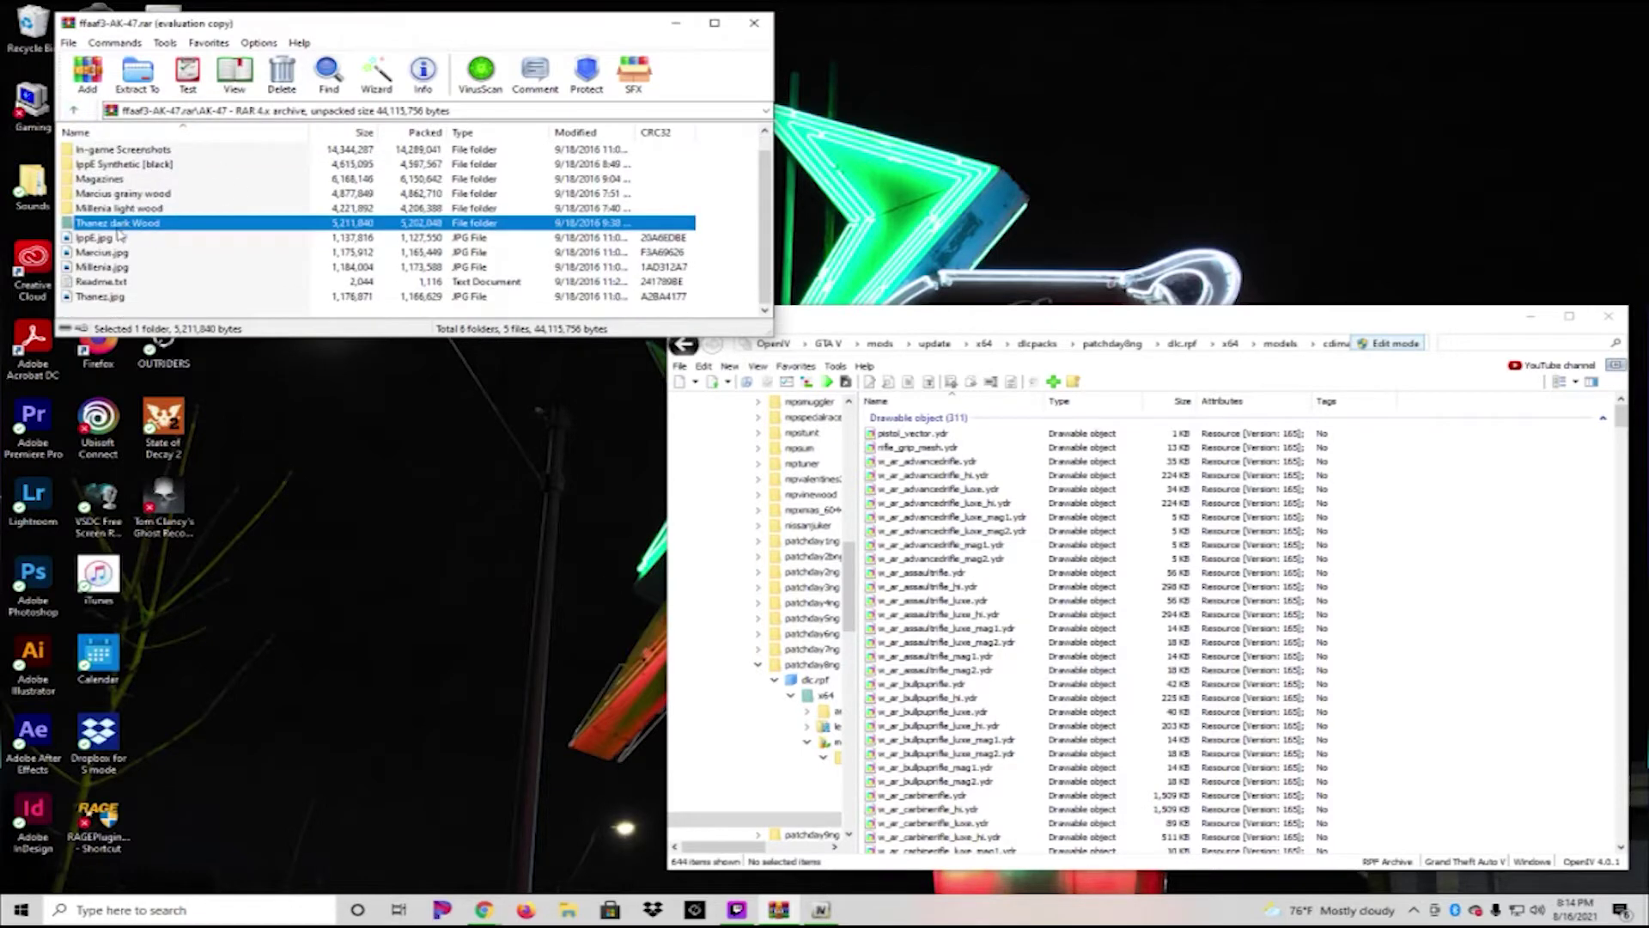
{"action": "double_click", "coordinate": [101, 296]}
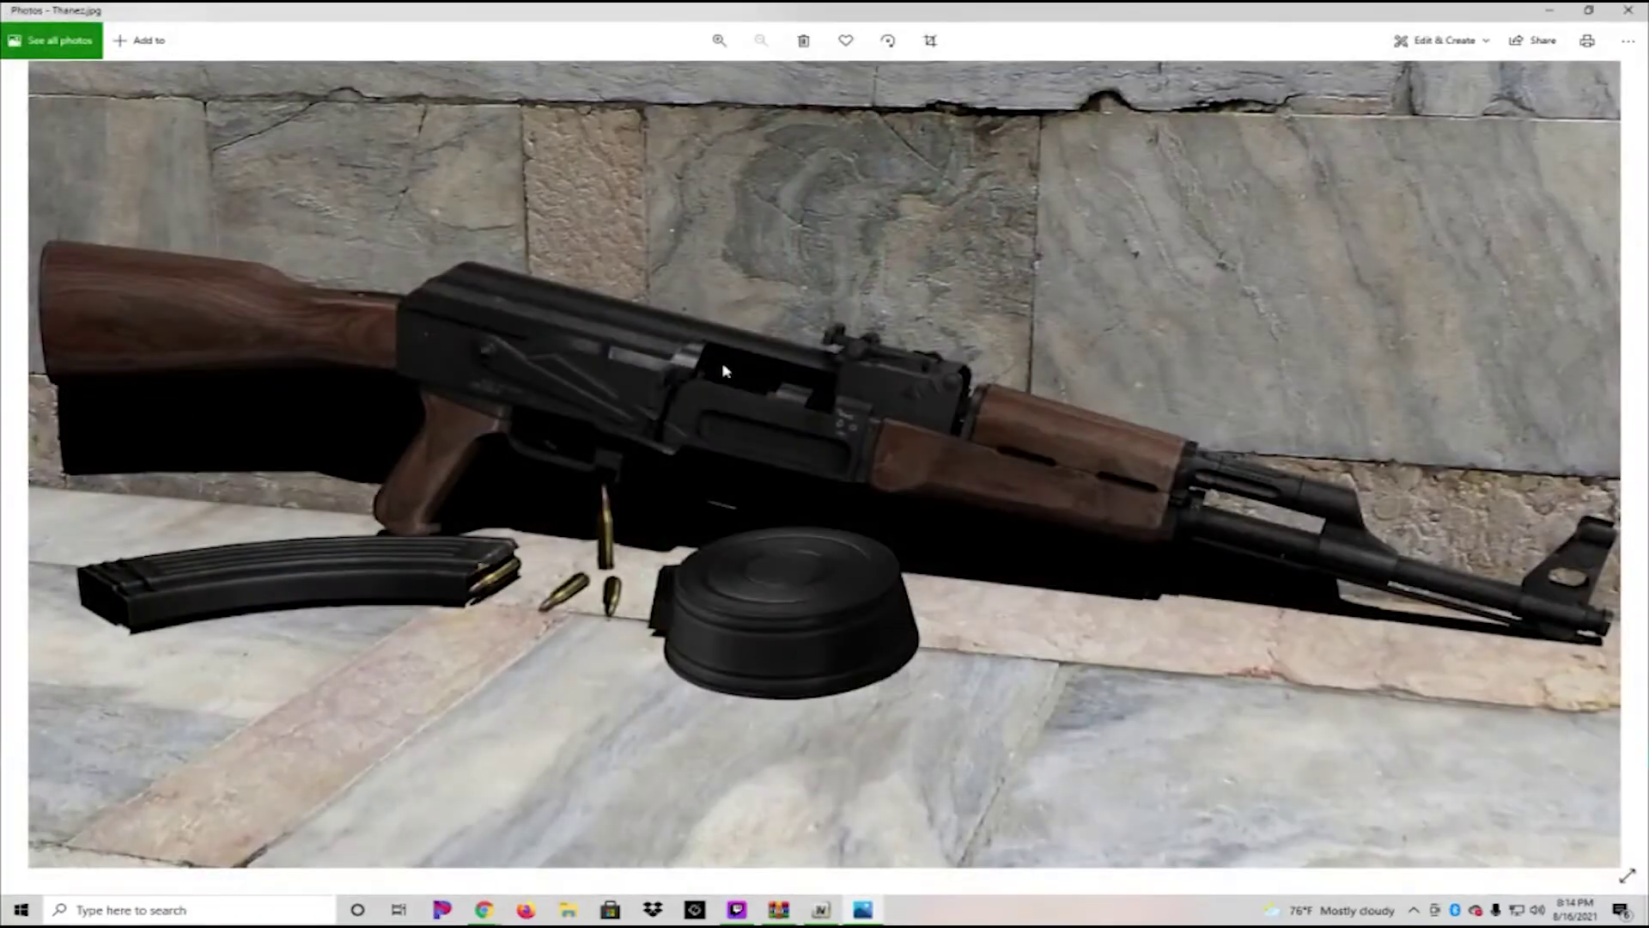
{"action": "left_click", "coordinate": [1627, 10]}
{"action": "left_click", "coordinate": [117, 223]}
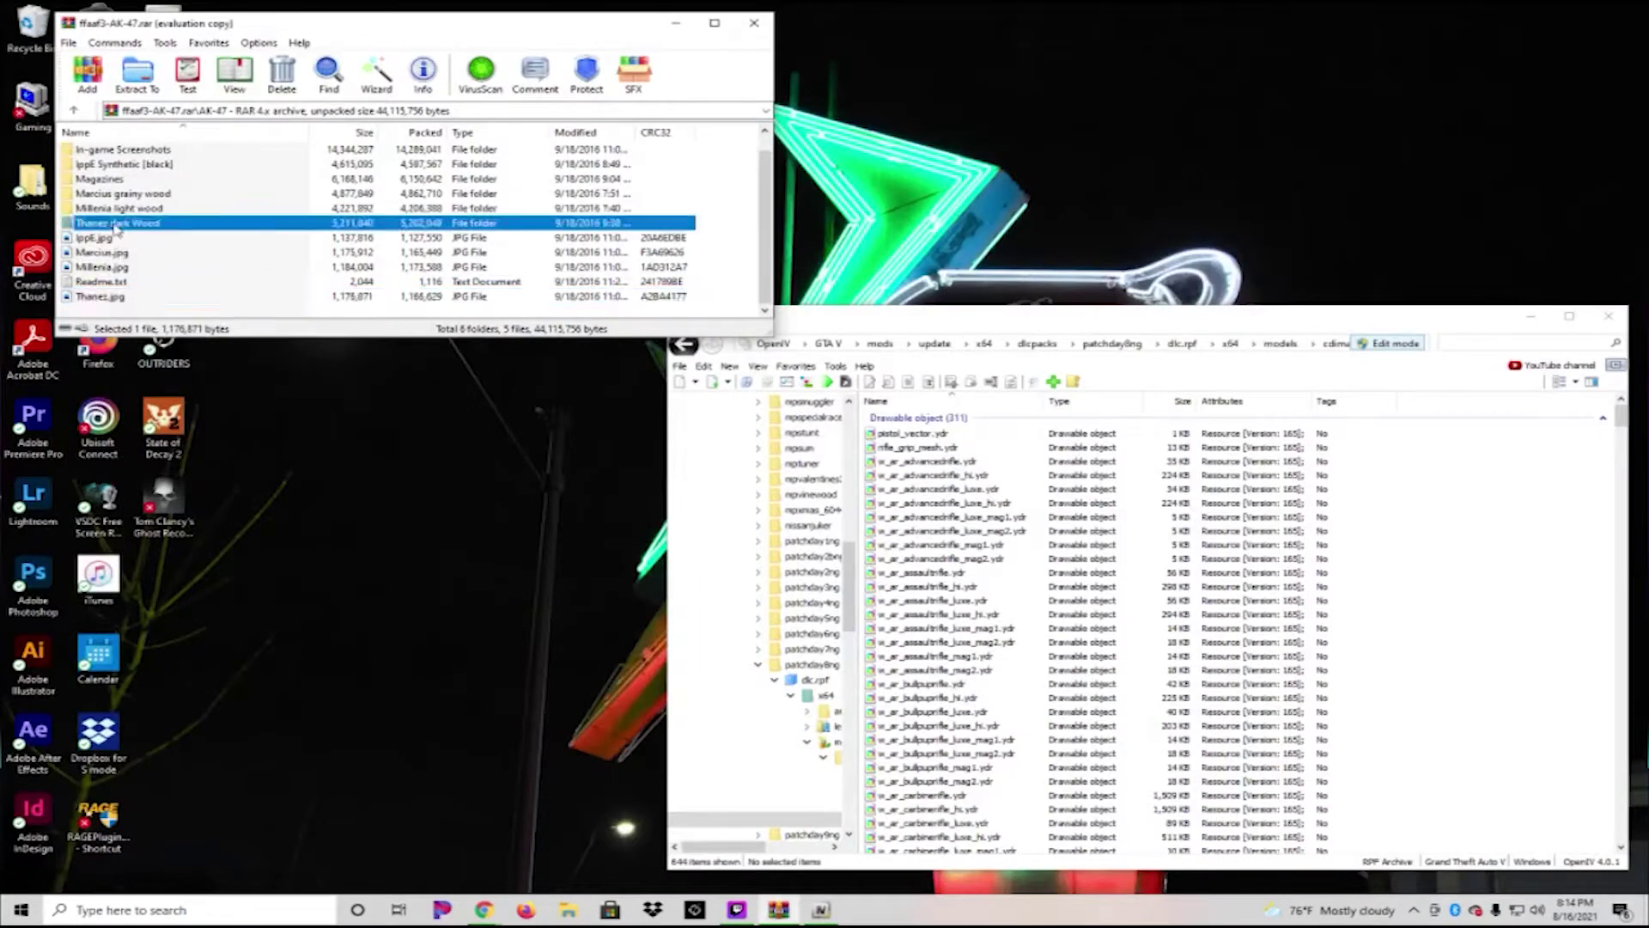
Enable Edit mode and copy the three dark wood w_ar_assaultrifle files into weapons.rpf
{"action": "double_click", "coordinate": [117, 224]}
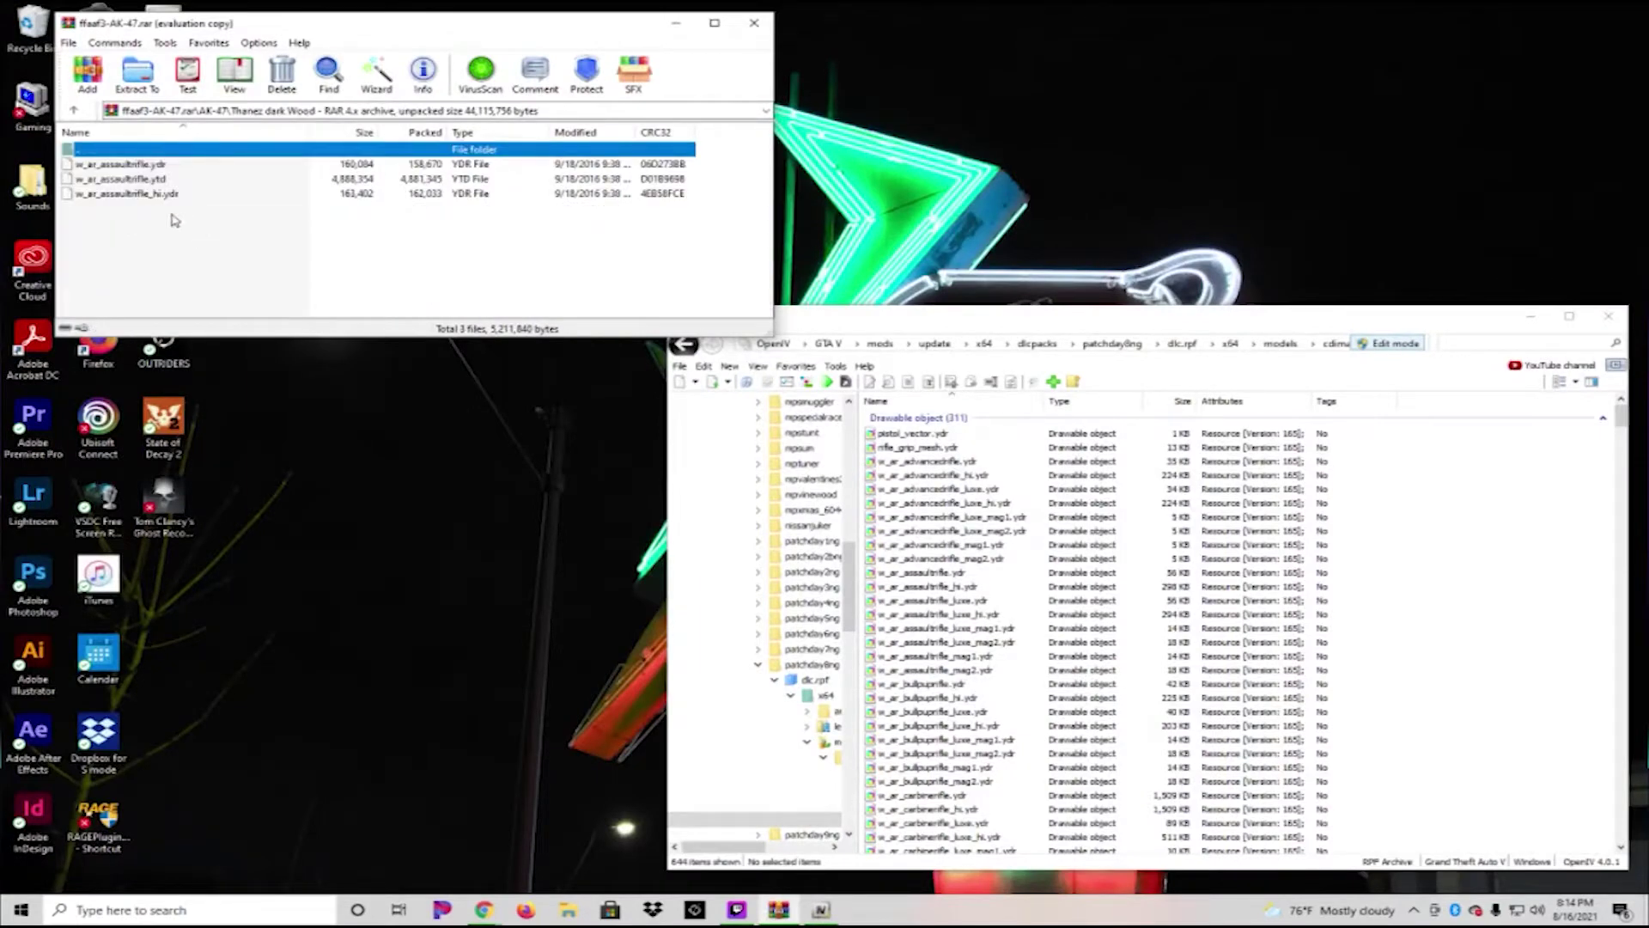
{"action": "left_click_drag", "start_coordinate": [187, 226], "coordinate": [136, 161]}
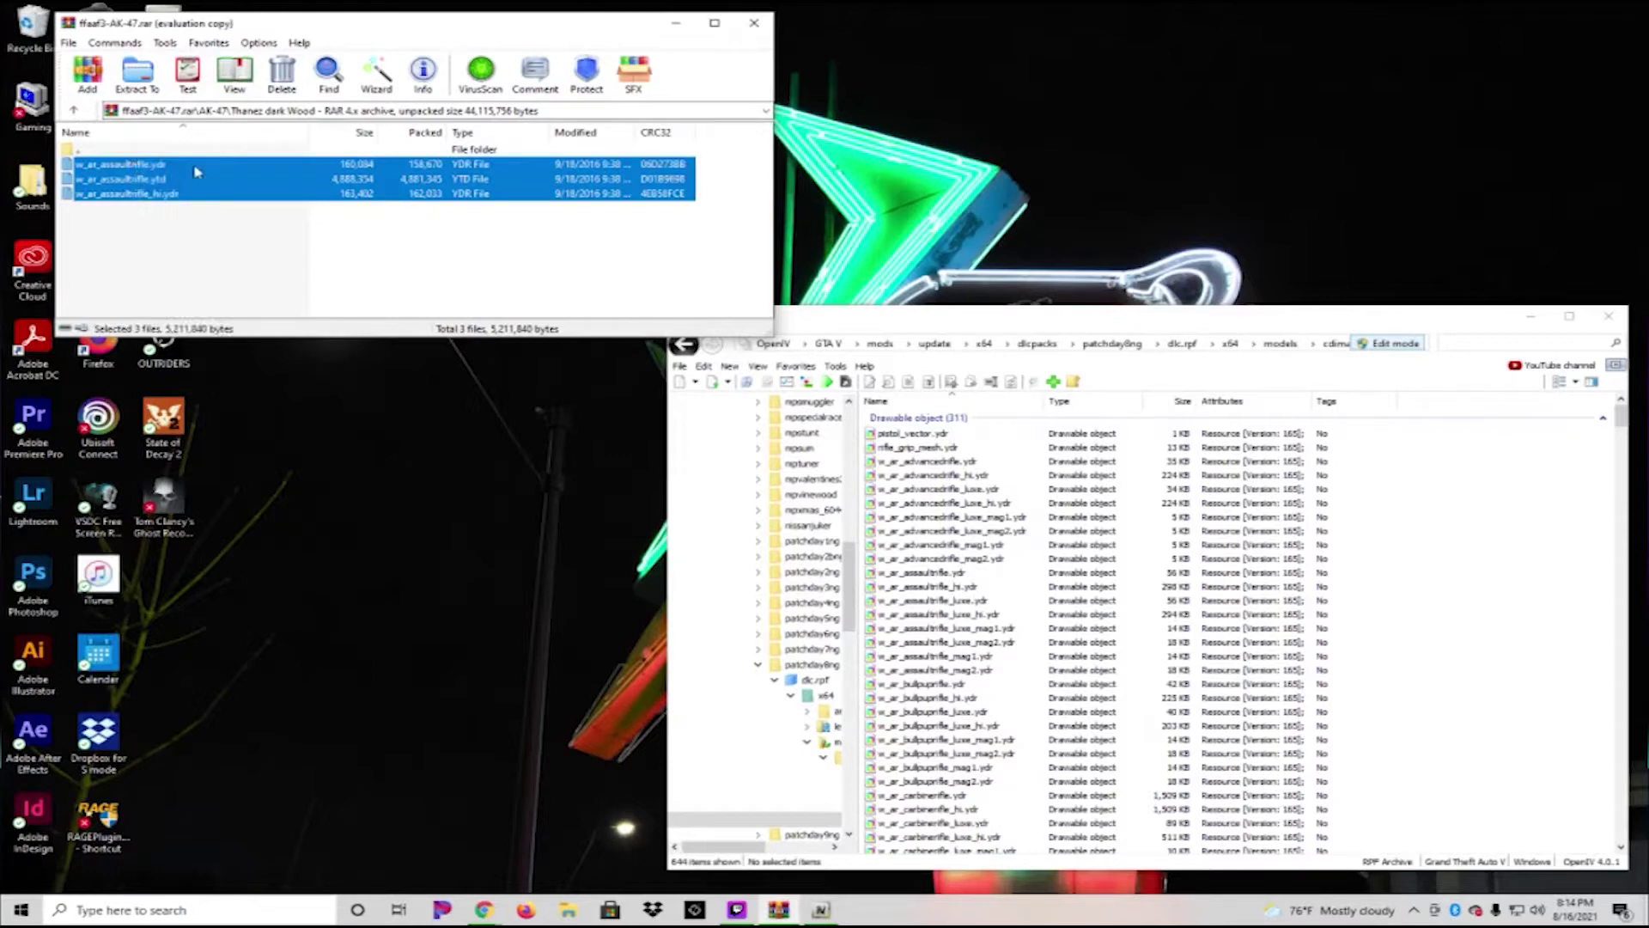
{"action": "left_click", "coordinate": [1398, 344]}
{"action": "left_click_drag", "start_coordinate": [261, 177], "coordinate": [1440, 526]}
Replace the game's magazine files with the four Magazines files, then close WinRAR
{"action": "left_click", "coordinate": [74, 110]}
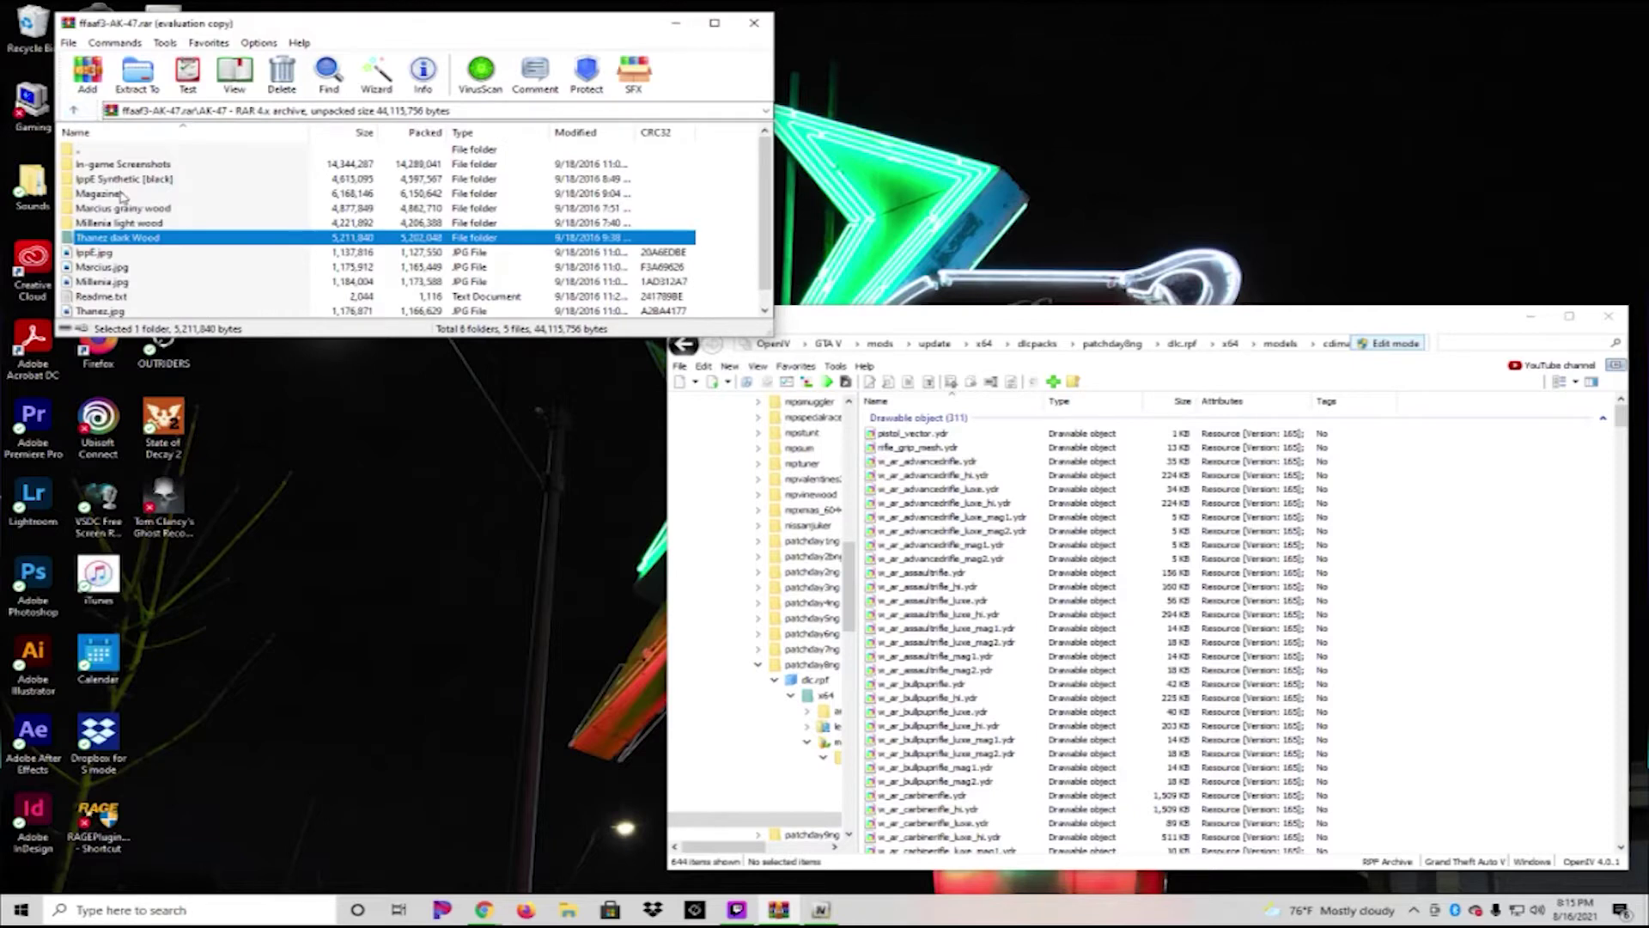
{"action": "double_click", "coordinate": [125, 196]}
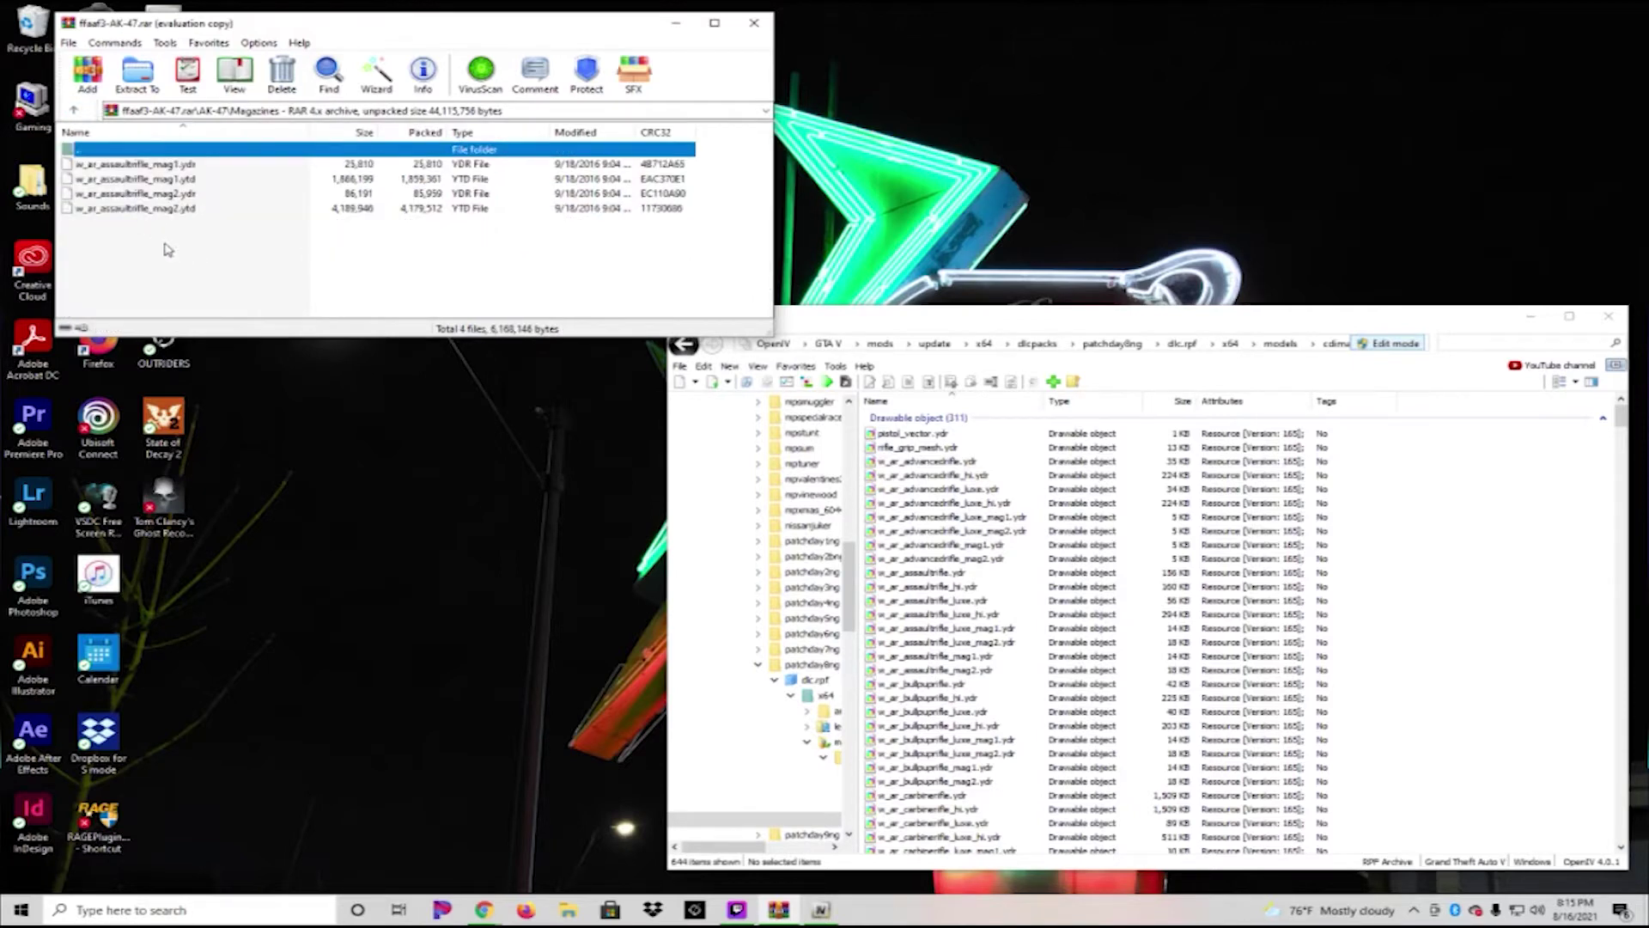
{"action": "left_click_drag", "start_coordinate": [167, 249], "coordinate": [461, 264]}
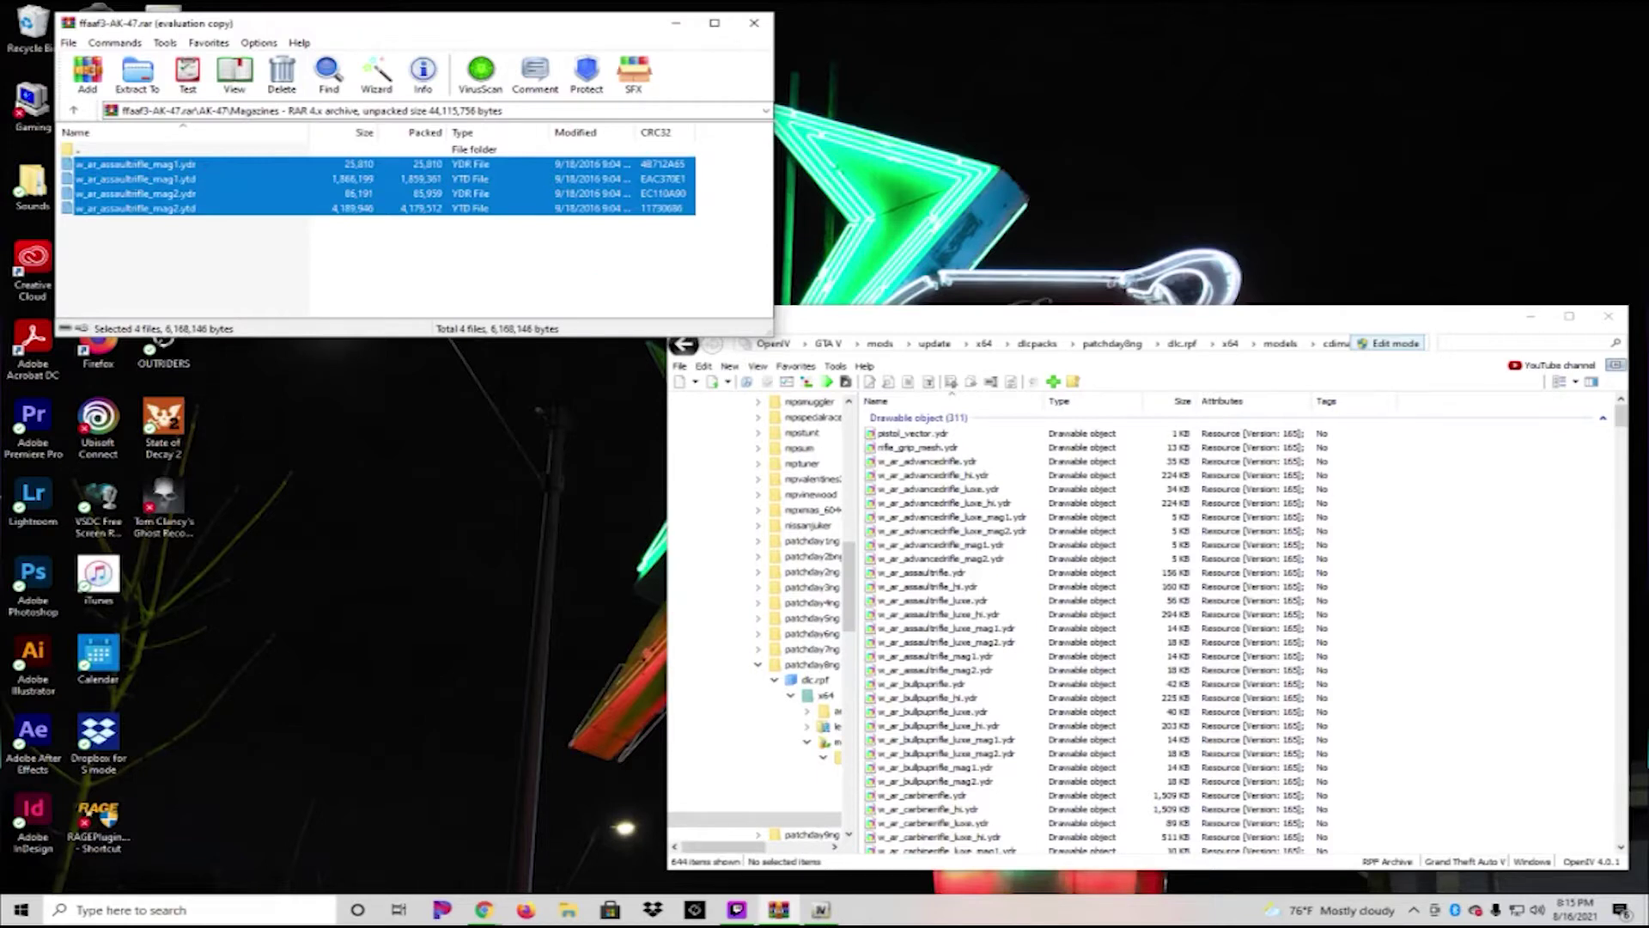
{"action": "left_click_drag", "start_coordinate": [1408, 512], "coordinate": [1408, 511]}
{"action": "left_click", "coordinate": [756, 24]}
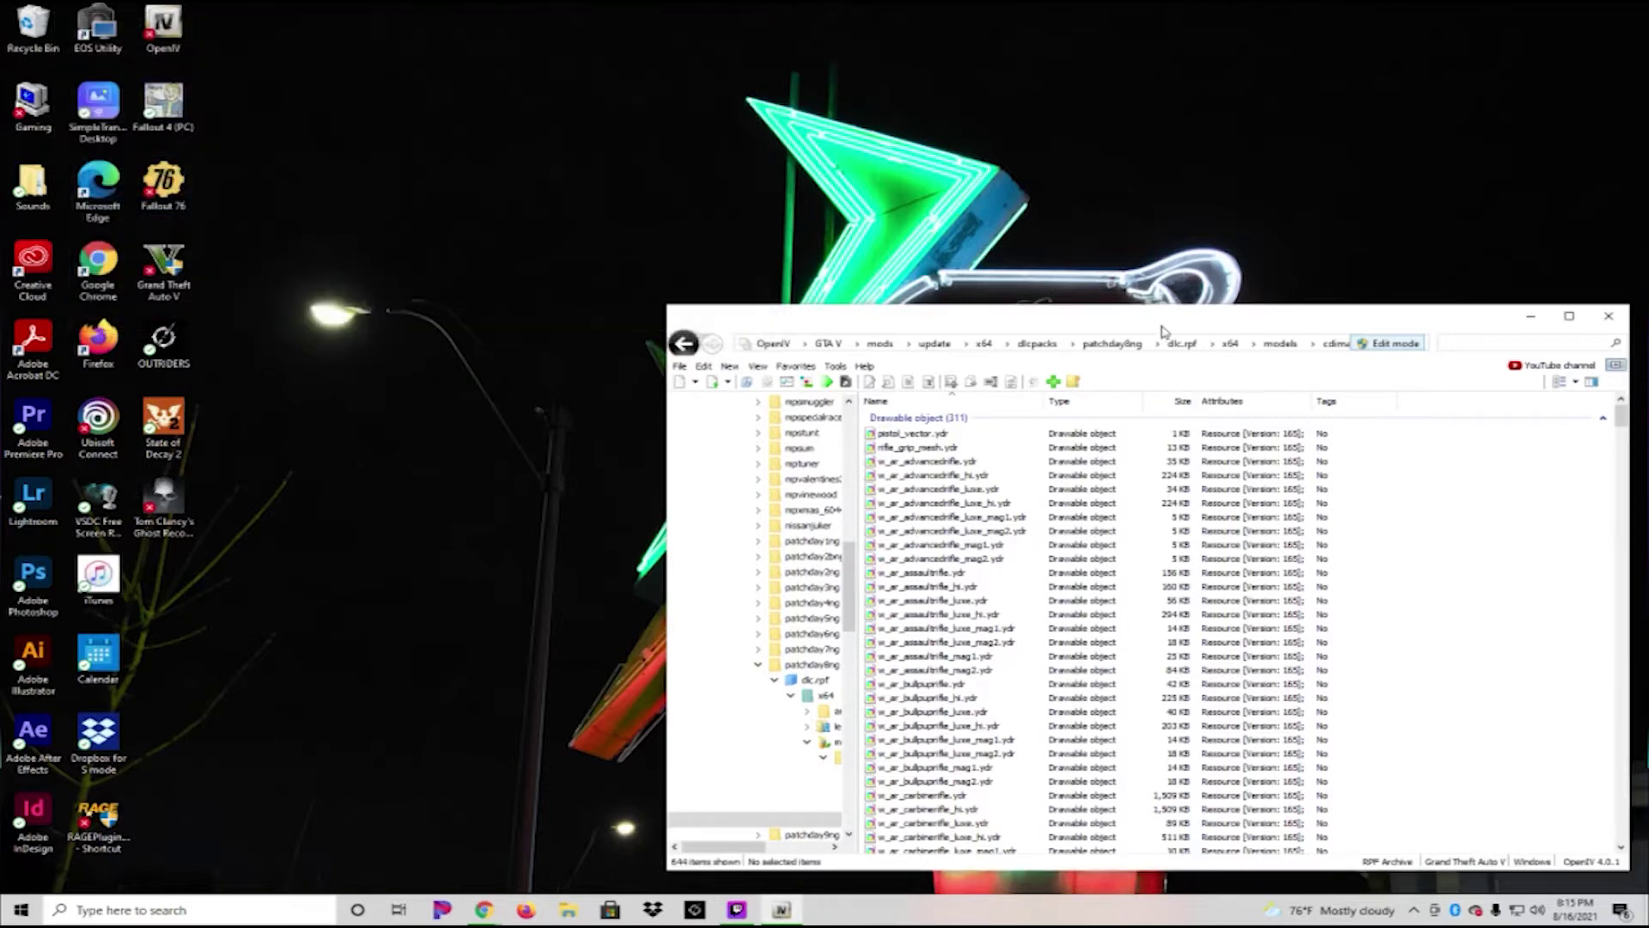
Close OpenIV, leaving the desktop ready to launch Grand Theft Auto V
{"action": "left_click_drag", "start_coordinate": [1162, 326], "coordinate": [862, 202]}
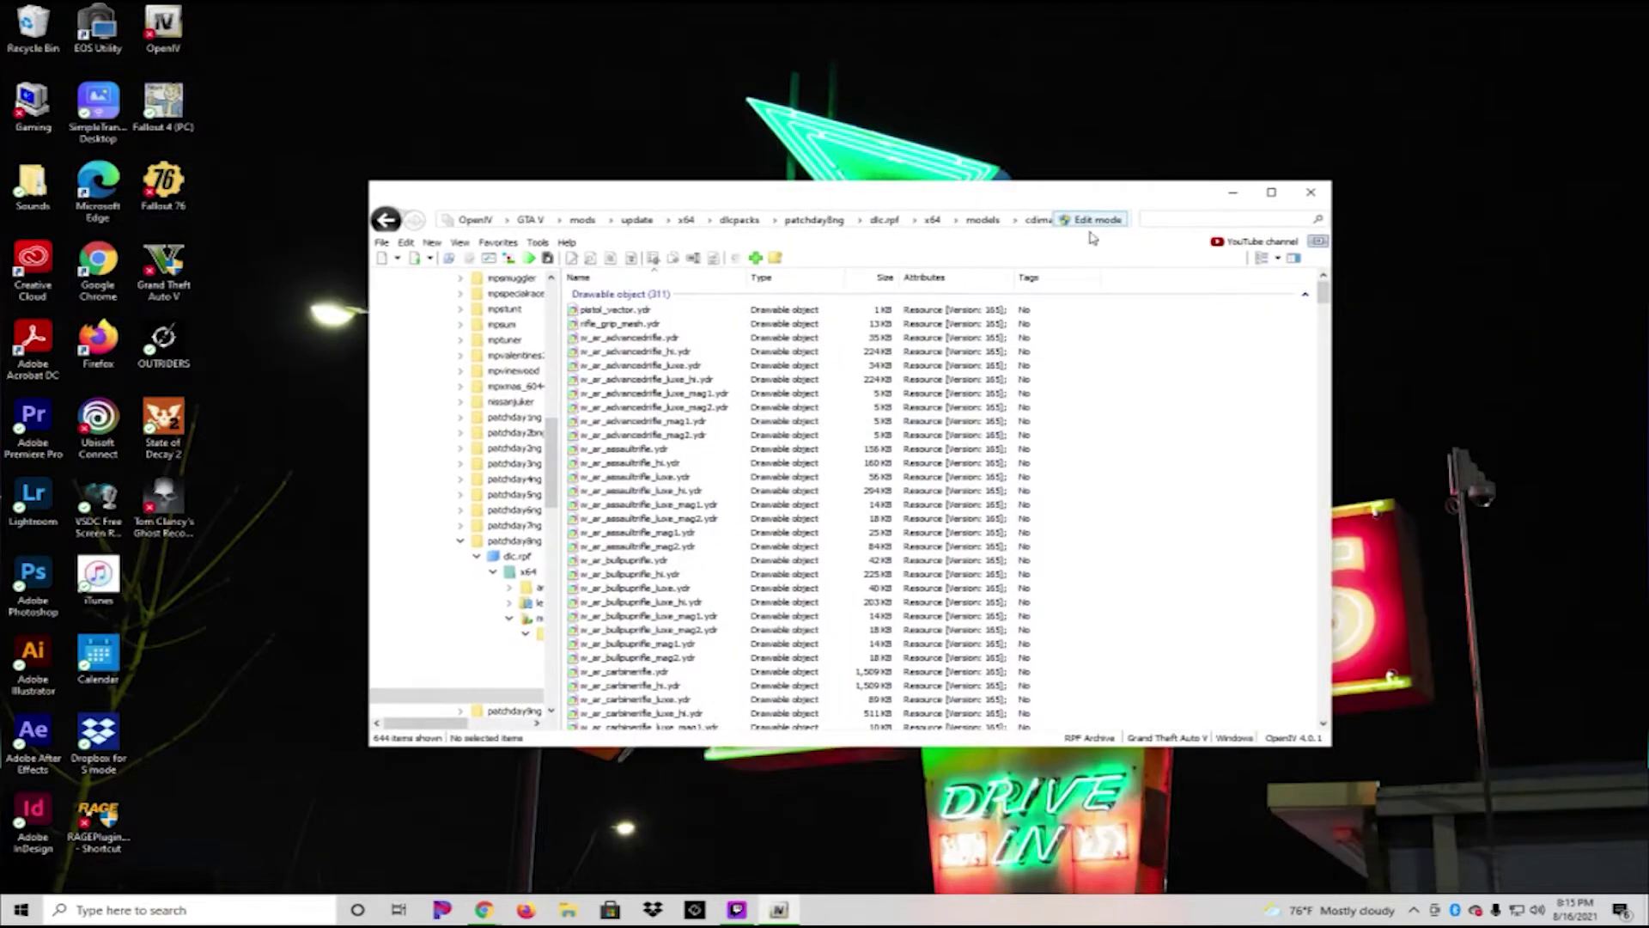
{"action": "left_click", "coordinate": [1311, 192]}
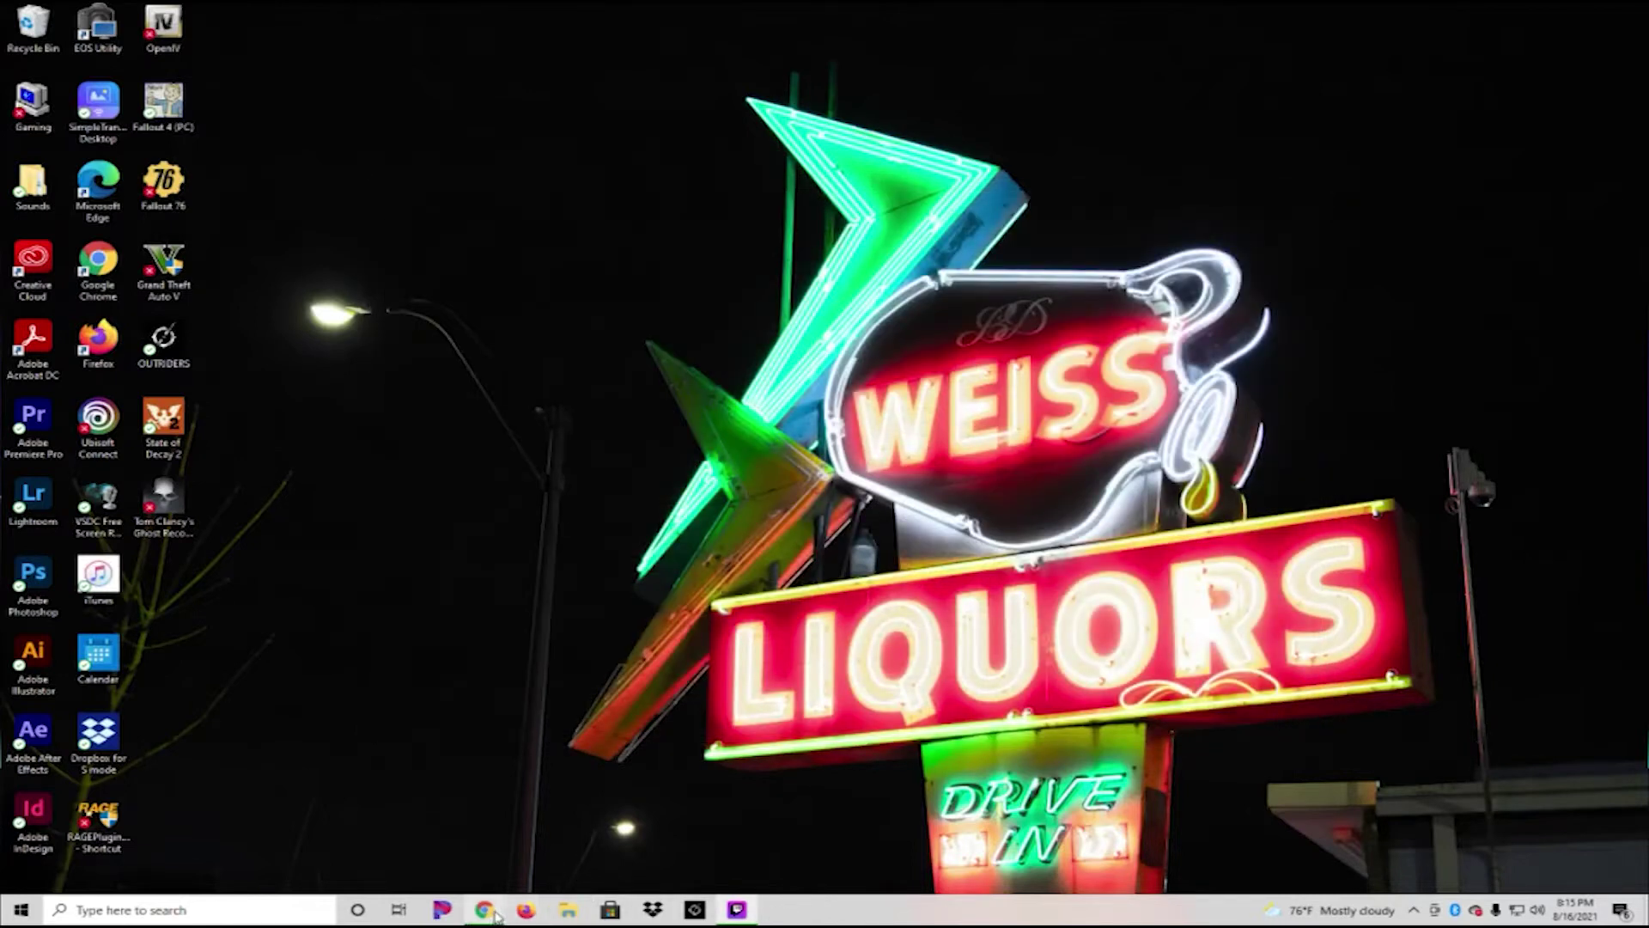
{"action": "mouse_move", "coordinate": [495, 916]}
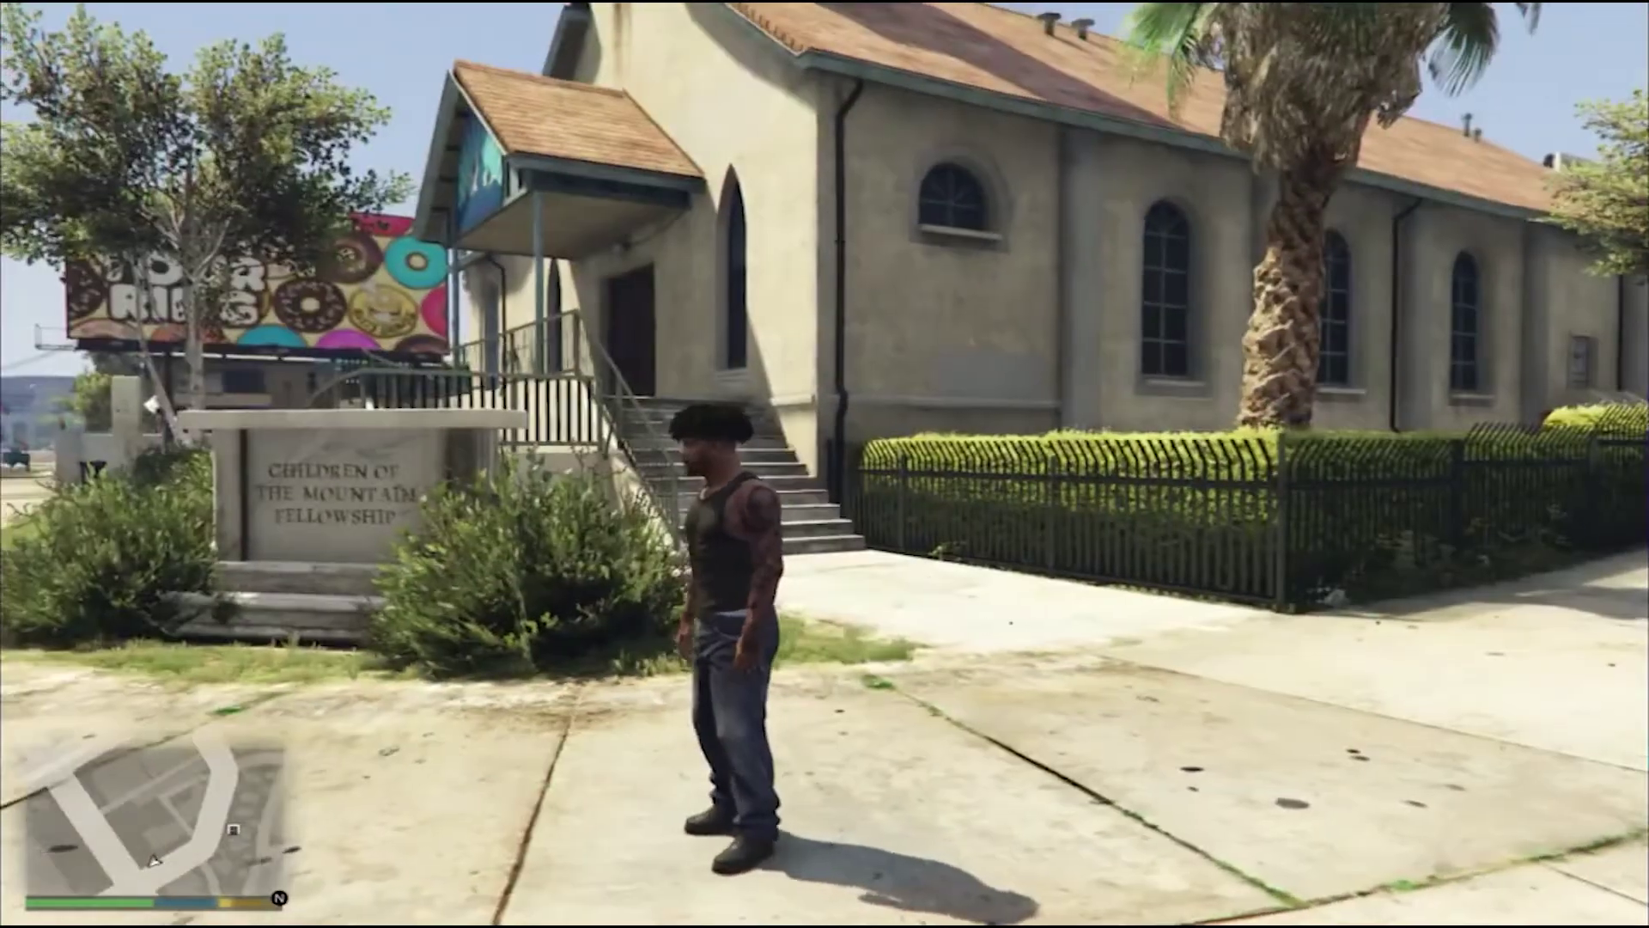
Walk Franklin out to the street corner and equip the modded assault rifle
{"action": "key", "text": "a"}
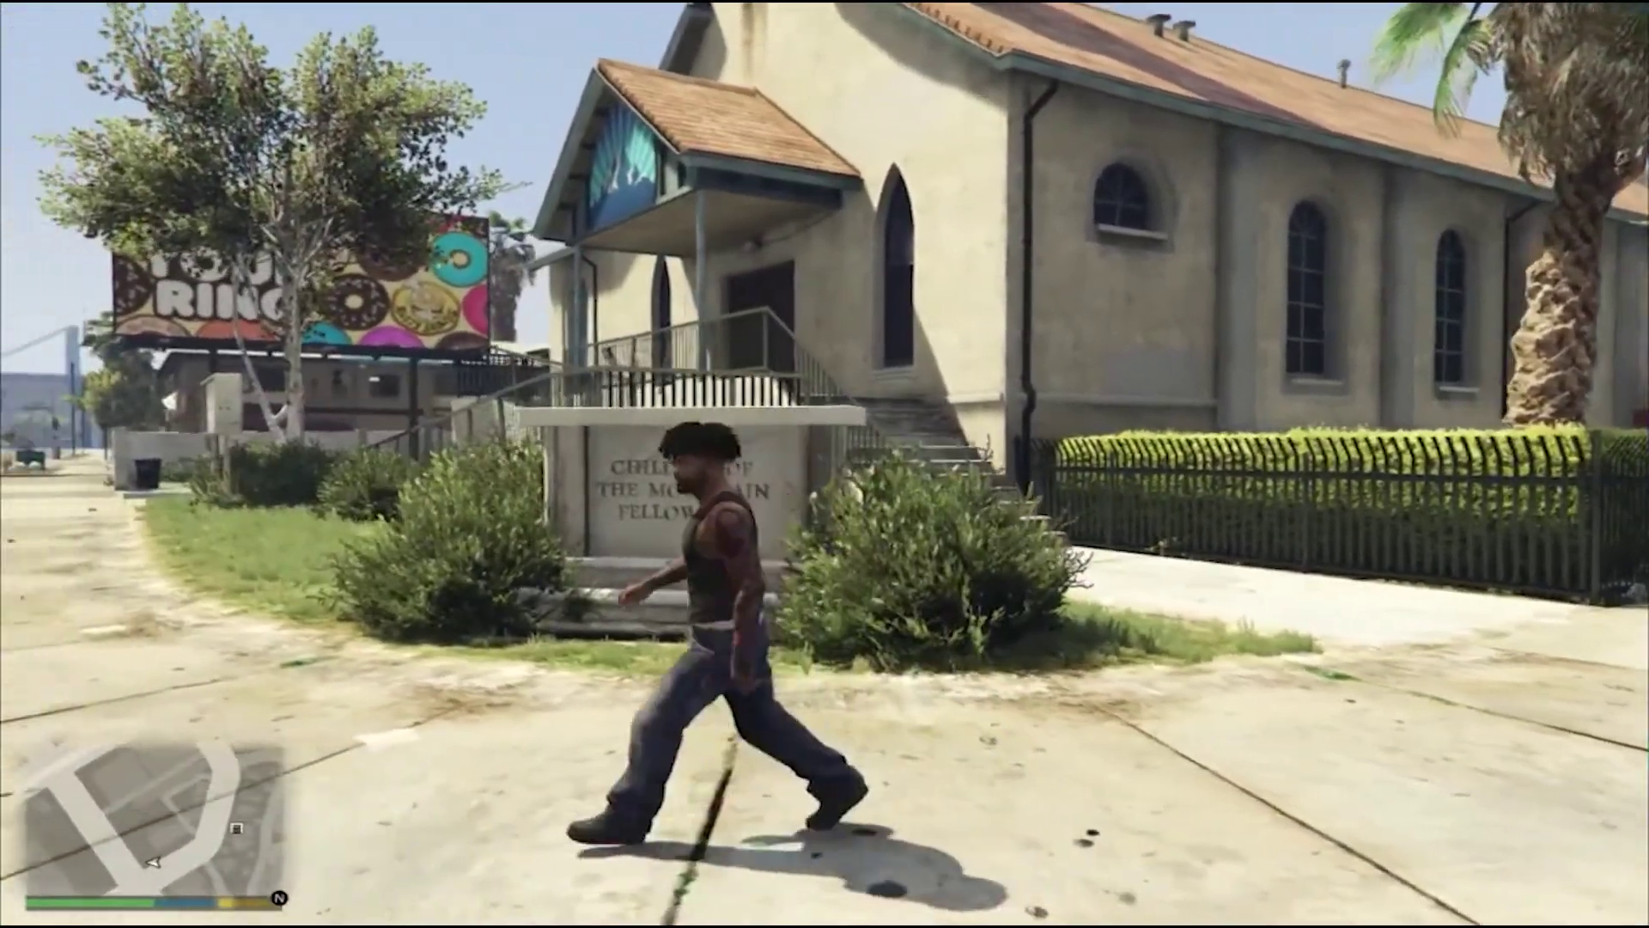
{"action": "key", "text": "s"}
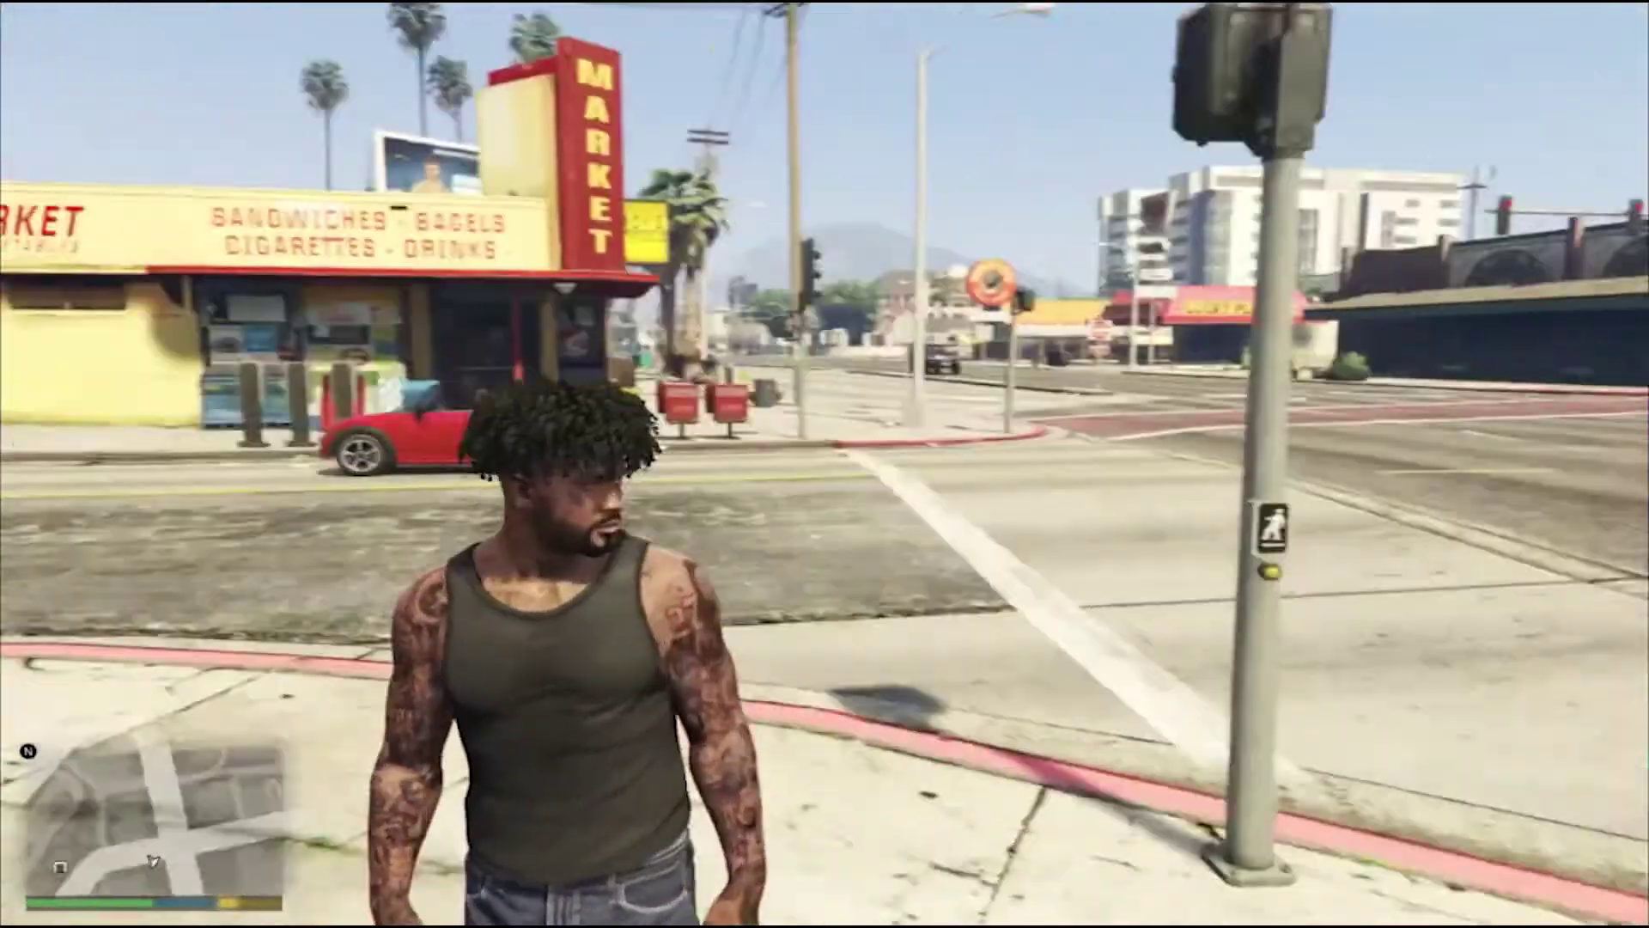
{"action": "key", "text": "Tab"}
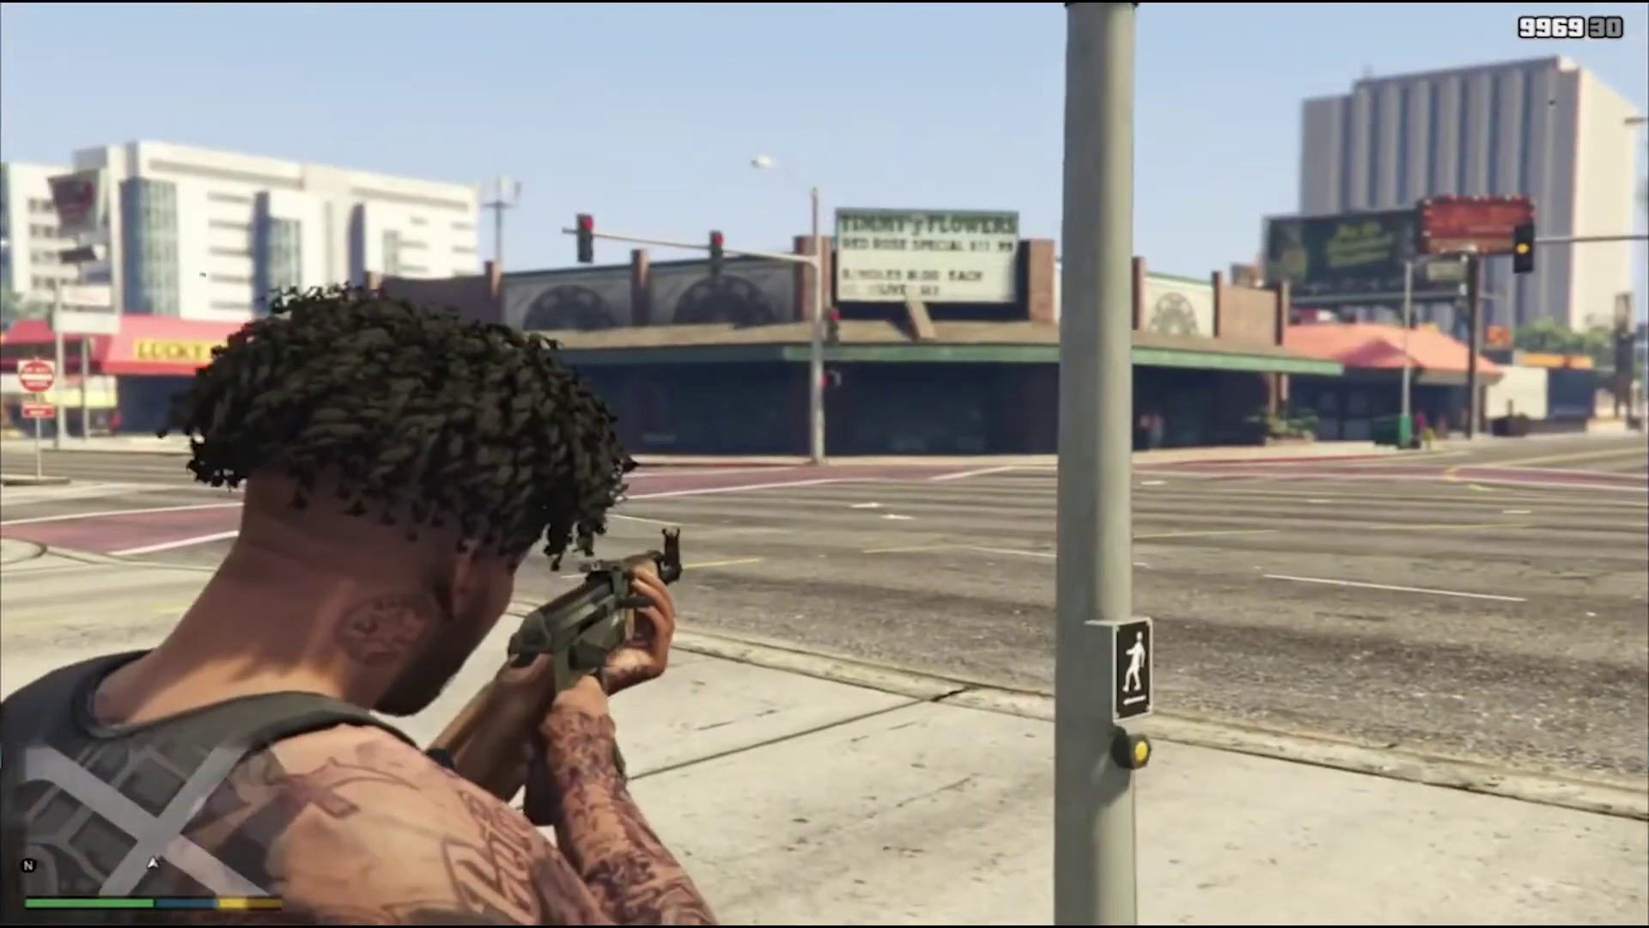
Test-fire the modded AK-47 nine times toward the bushes, sidewalk and road
{"action": "left_click", "coordinate": [824, 462]}
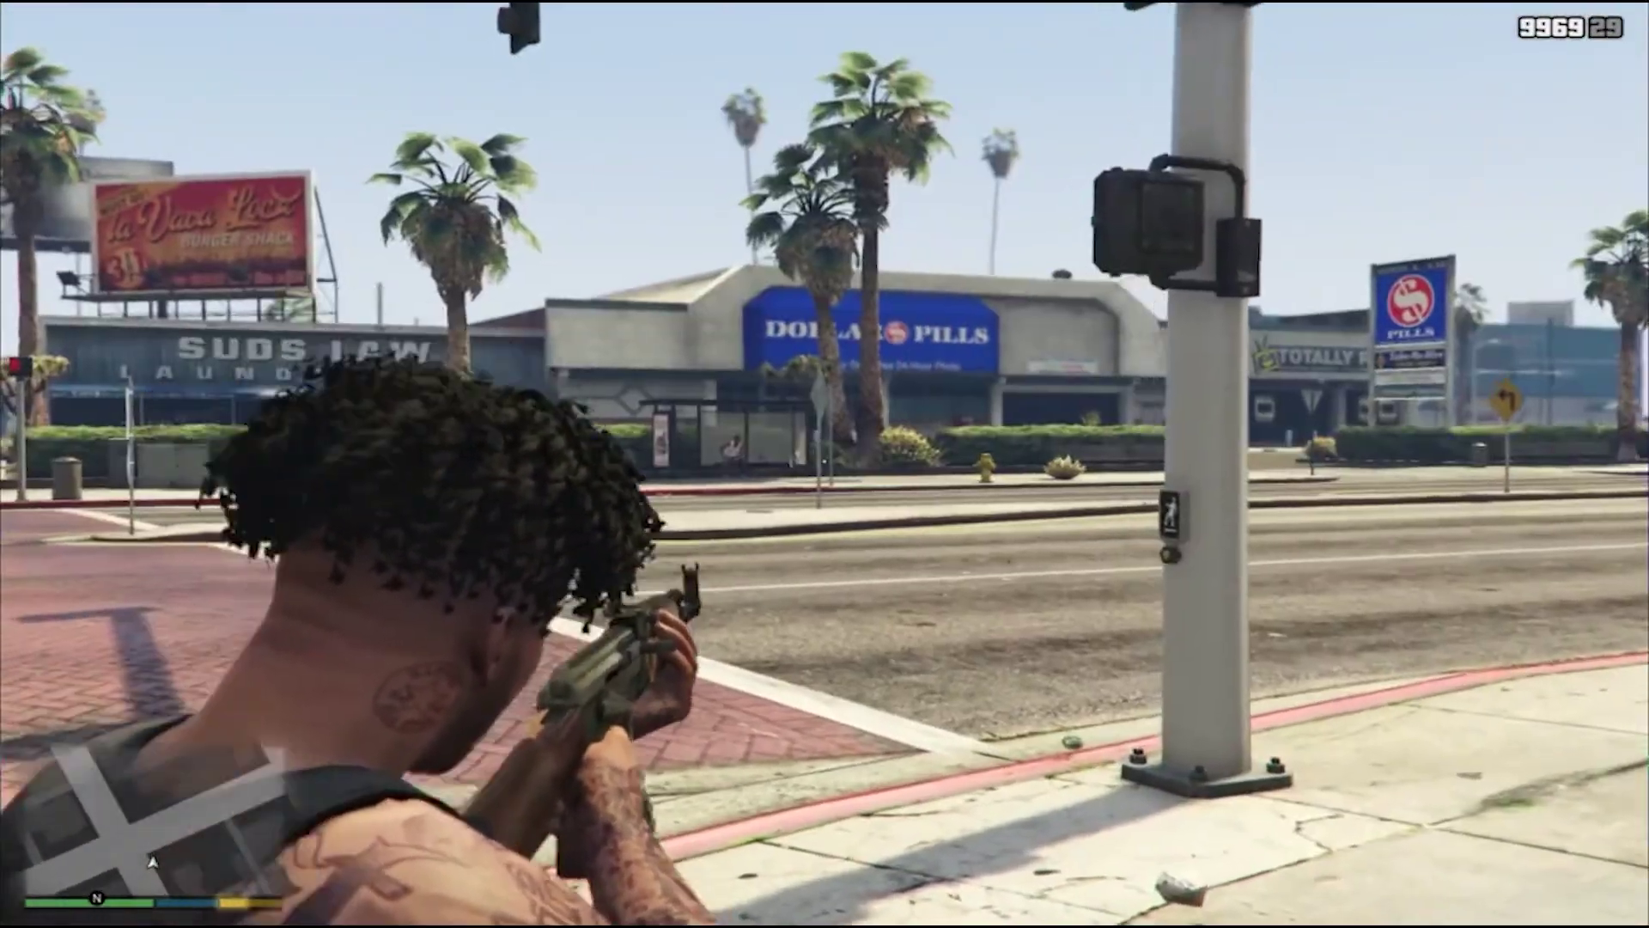
{"action": "left_click", "coordinate": [824, 462]}
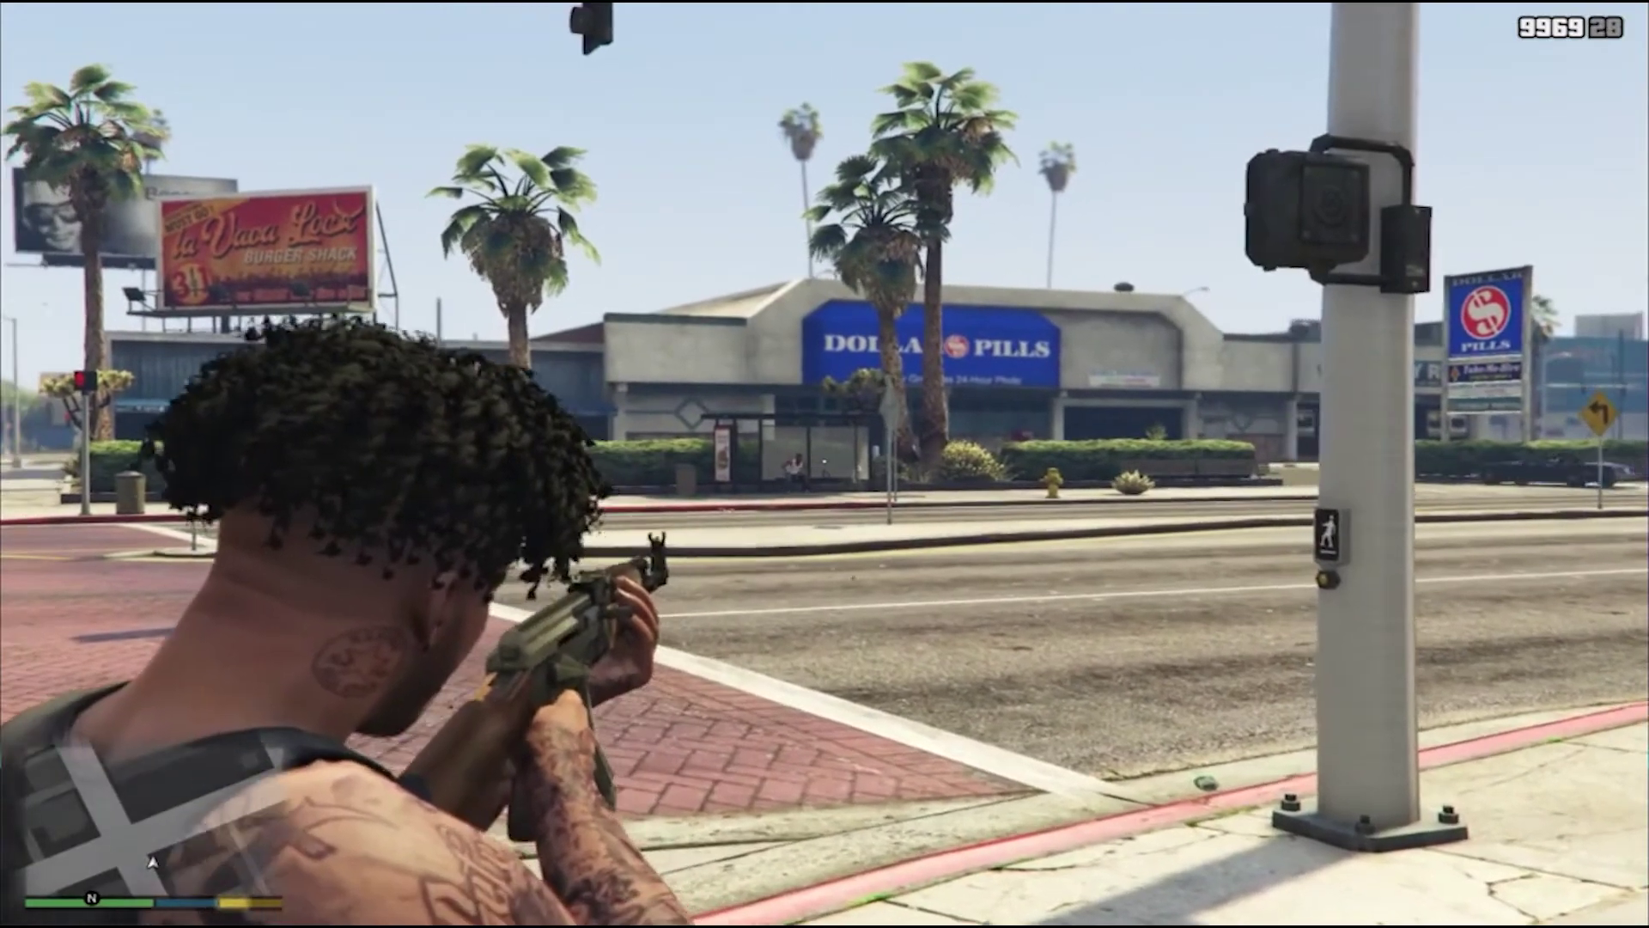
{"action": "left_click", "coordinate": [824, 462]}
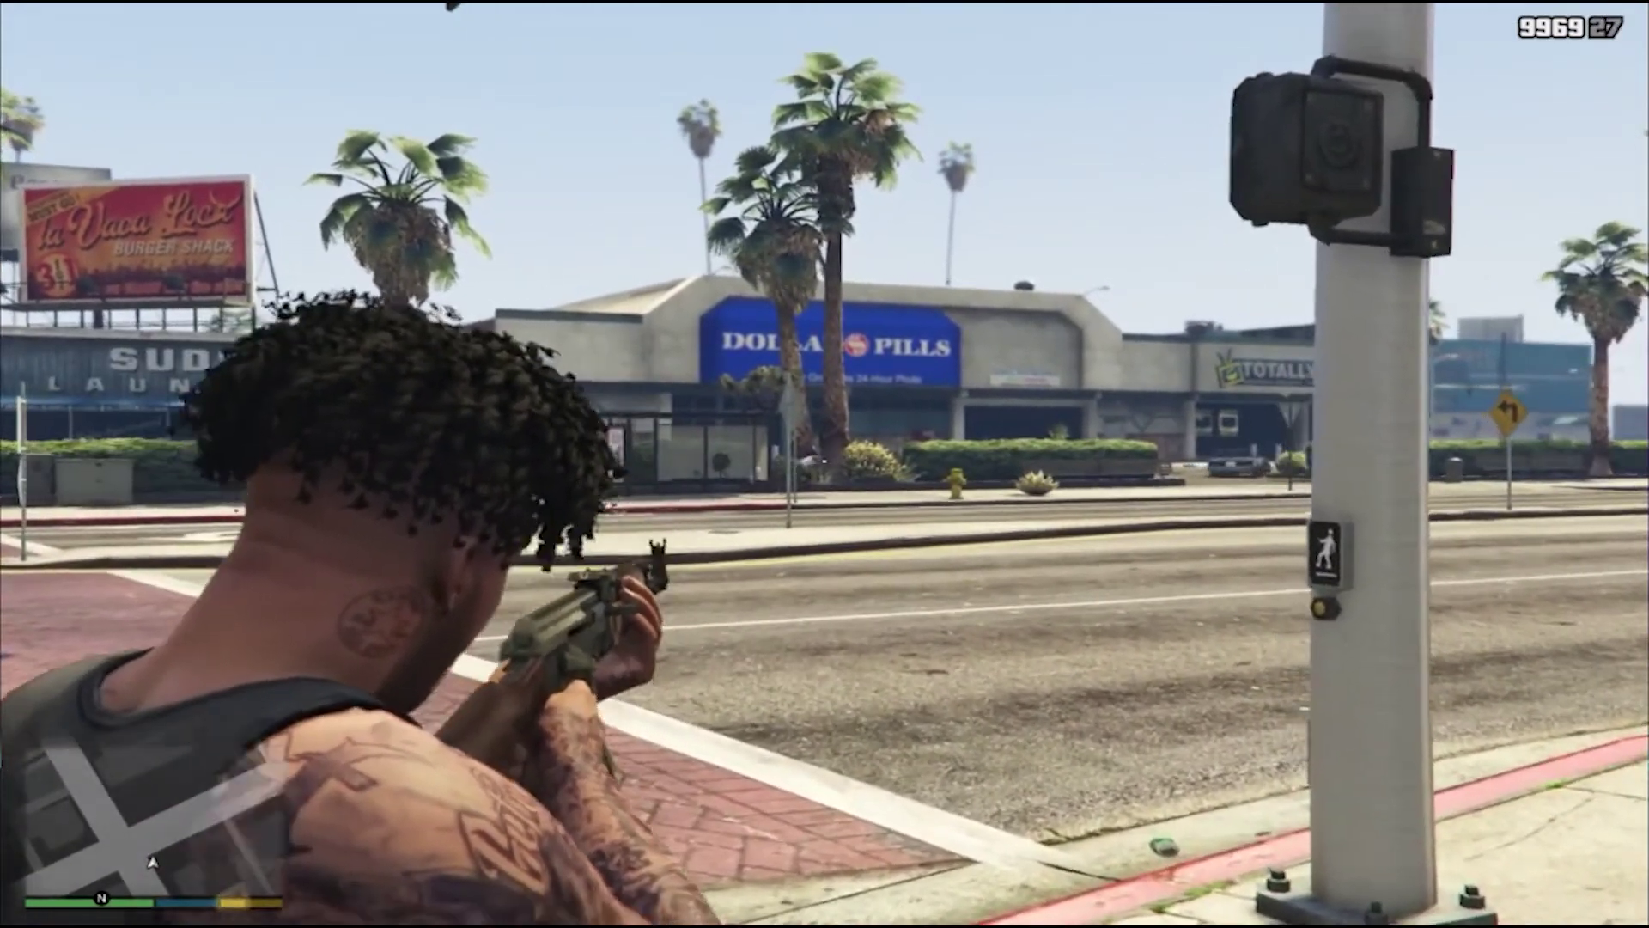
{"action": "left_click", "coordinate": [824, 462]}
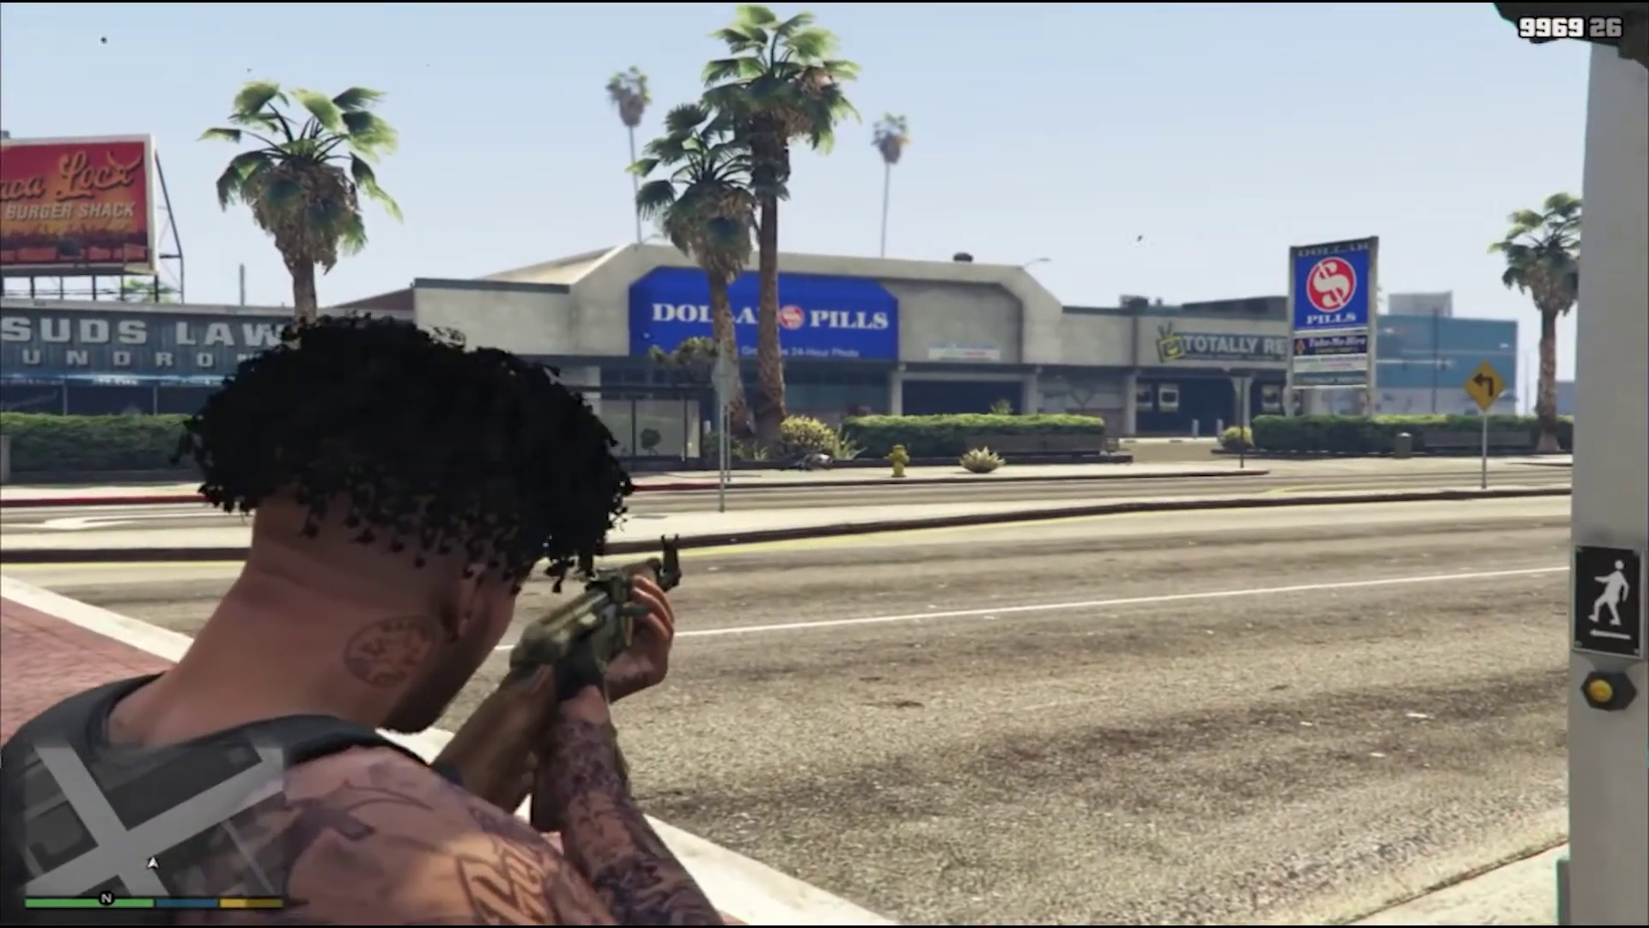
{"action": "left_click", "coordinate": [825, 462]}
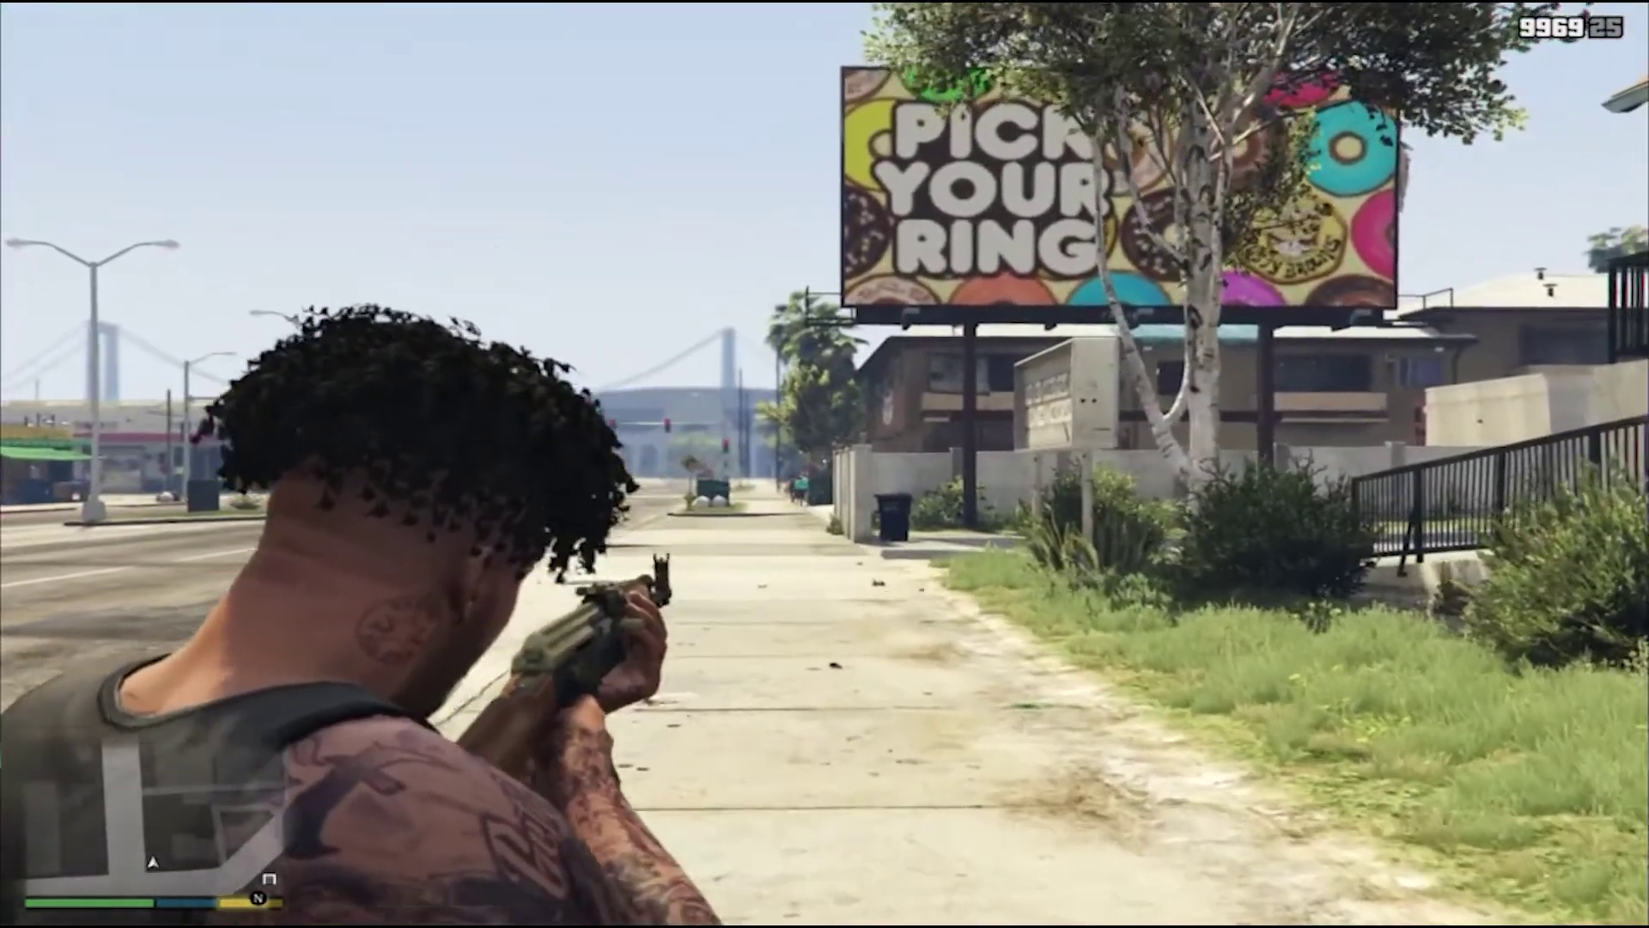
{"action": "left_click", "coordinate": [825, 462]}
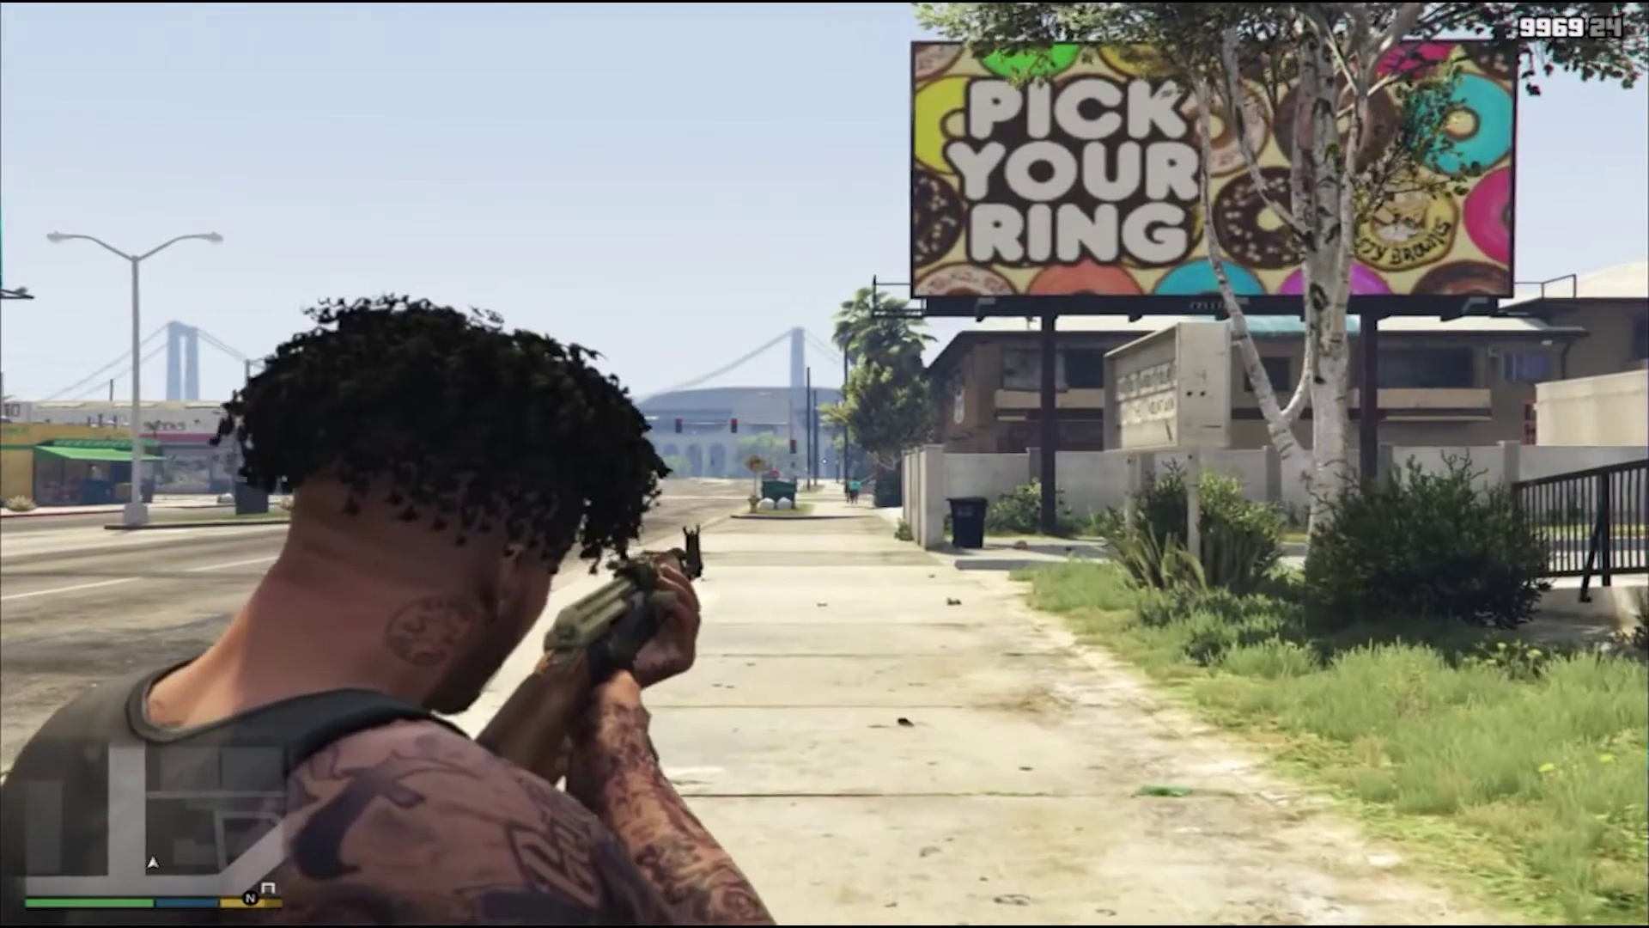
{"action": "left_click", "coordinate": [824, 462]}
{"action": "left_click", "coordinate": [824, 462]}
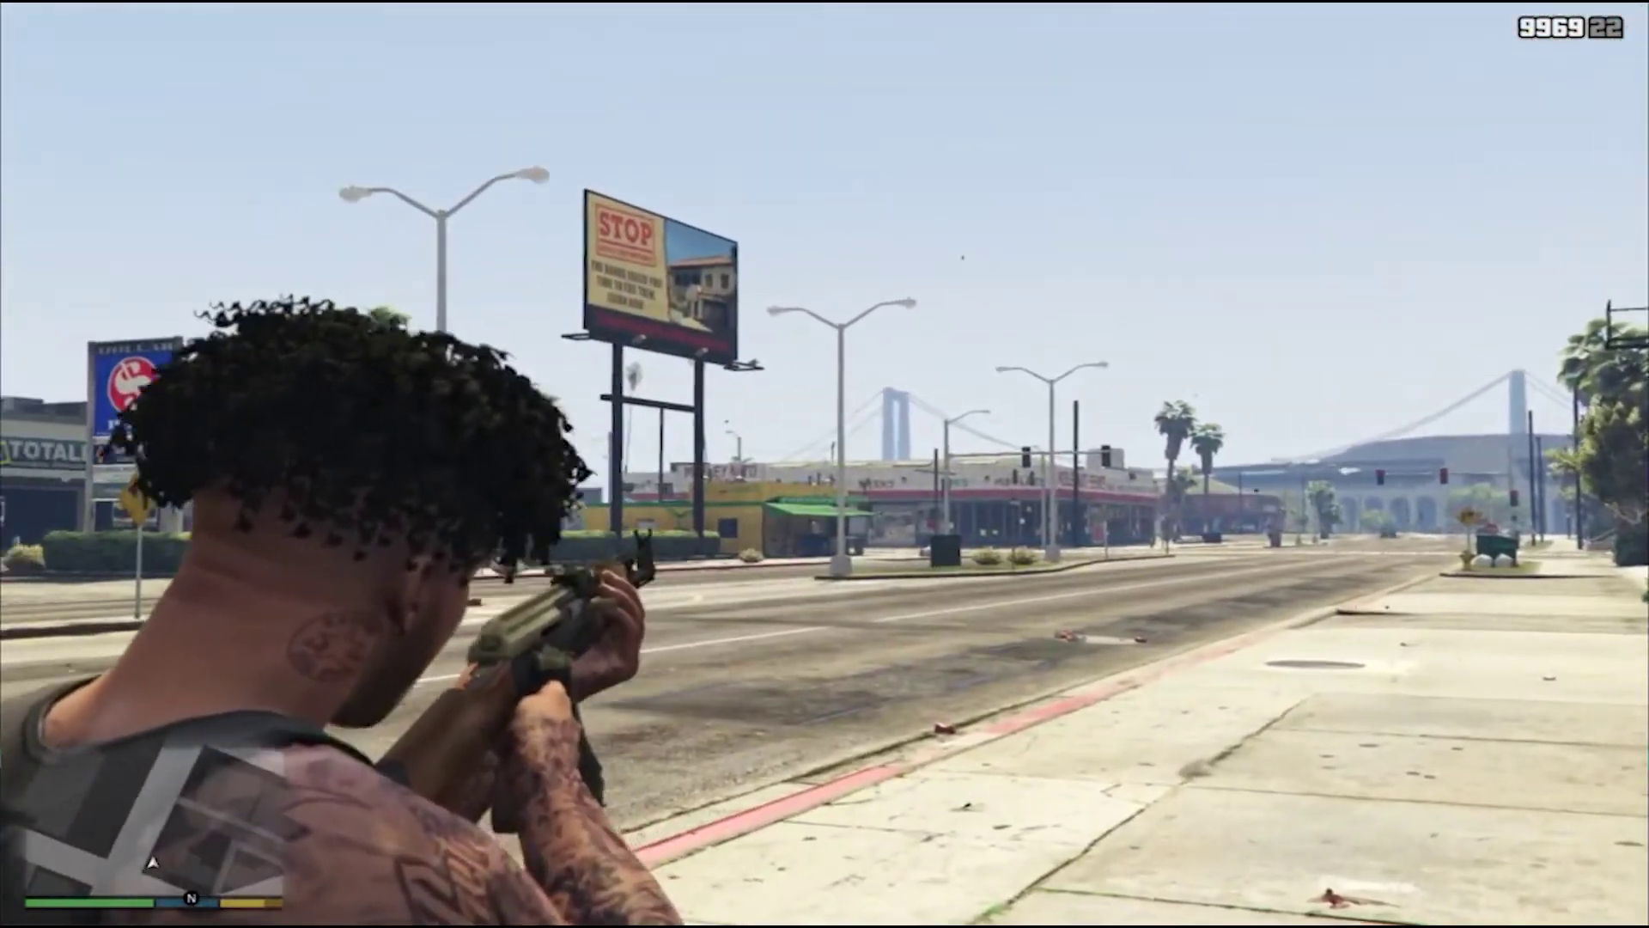
{"action": "left_click", "coordinate": [824, 462]}
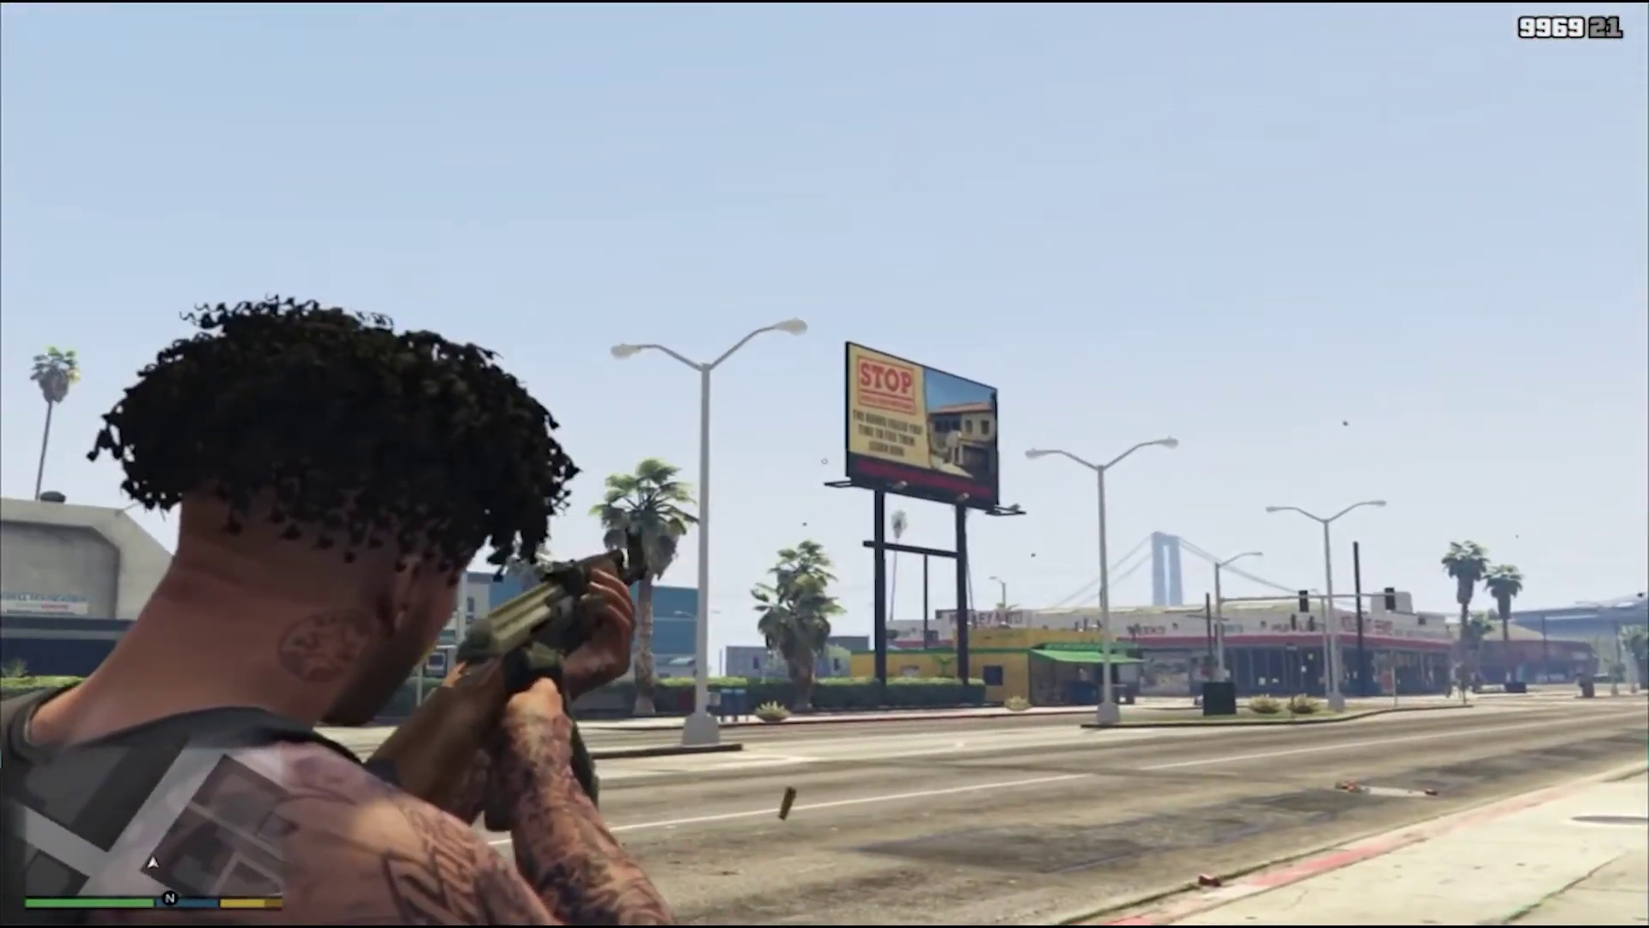